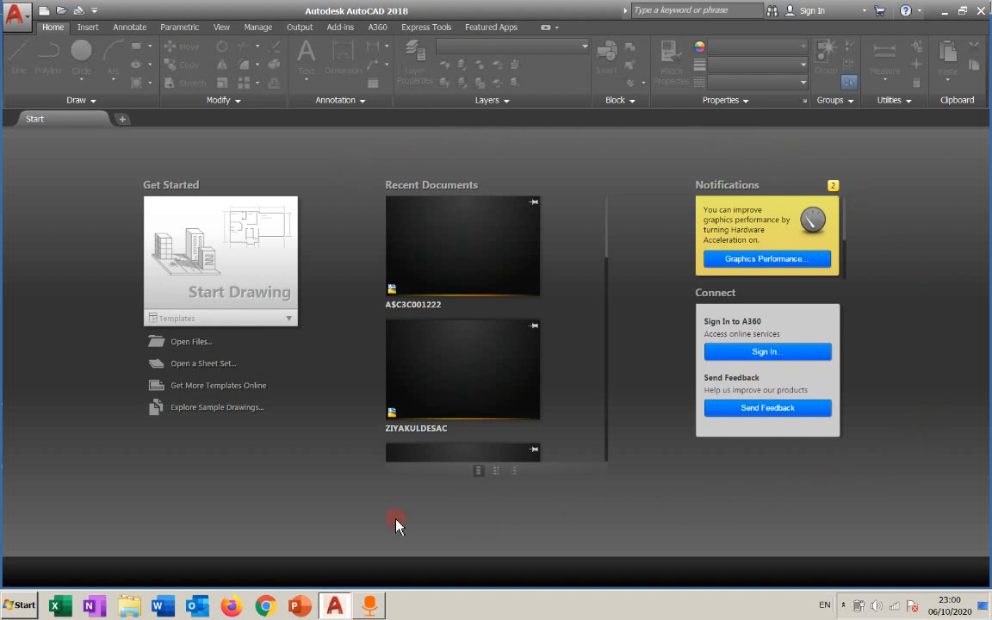
Start a new drawing and explore the application menu's Print, New and Save As options.
left_click(236, 258)
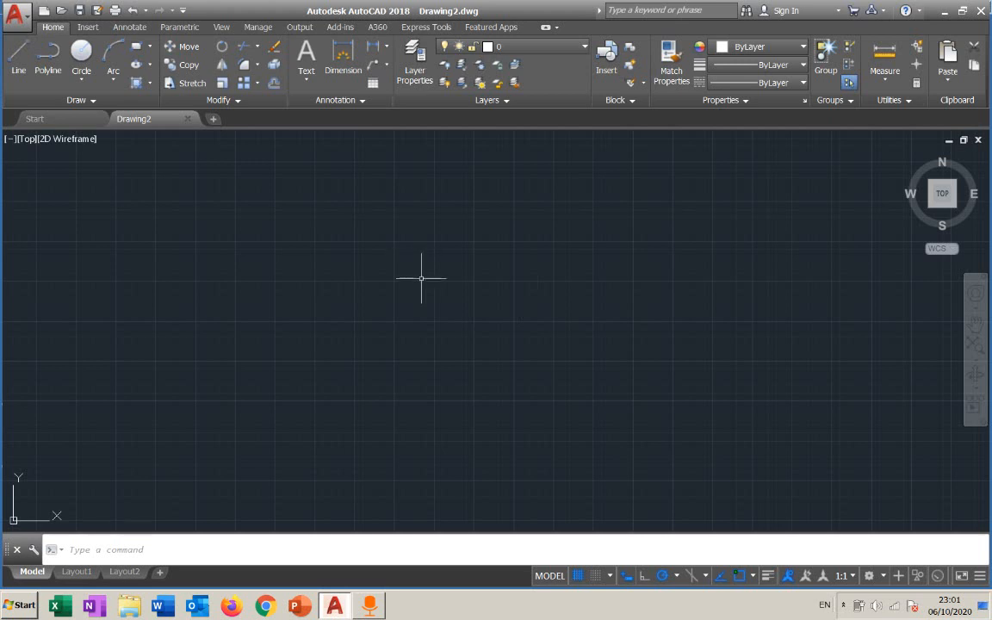
left_click(19, 21)
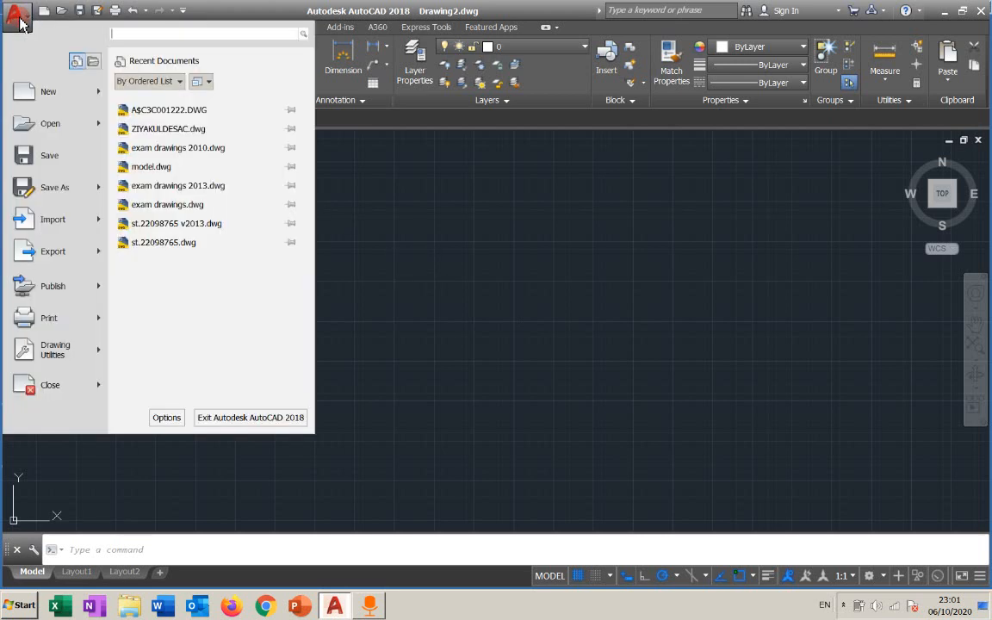
left_click(65, 211)
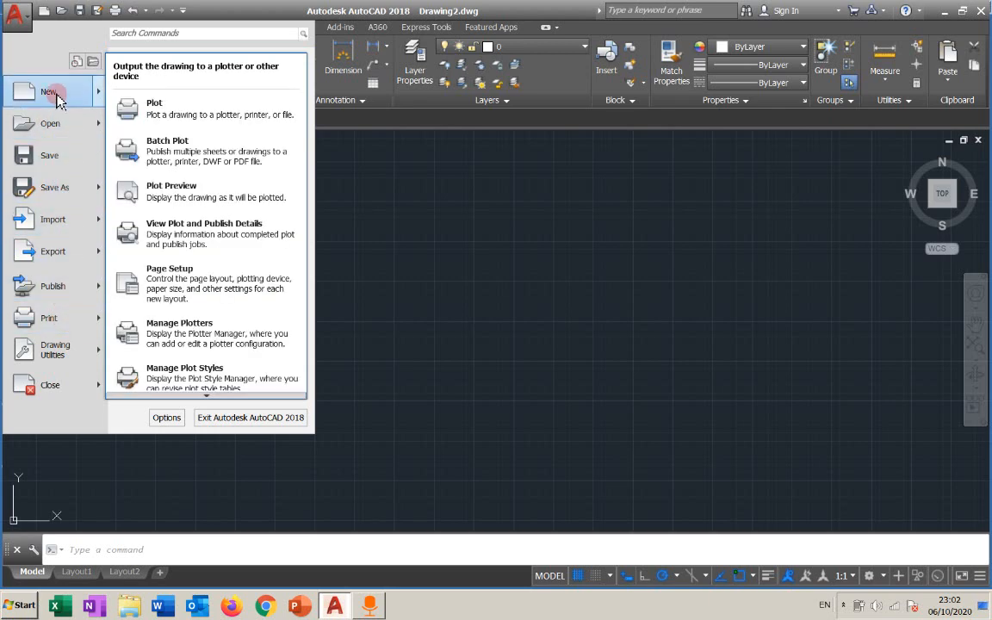
mouse_move(57, 99)
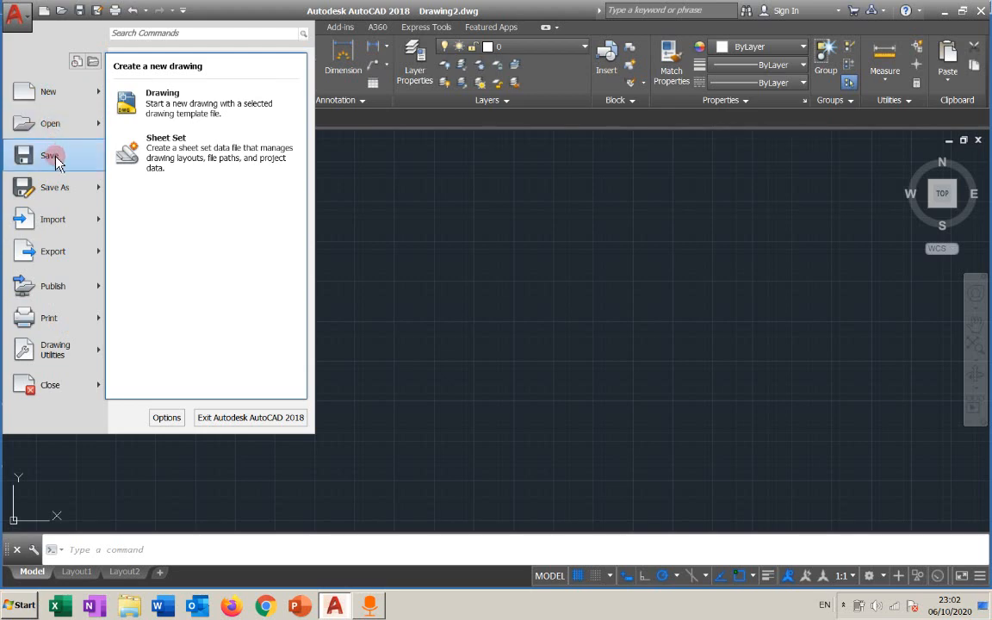
mouse_move(57, 186)
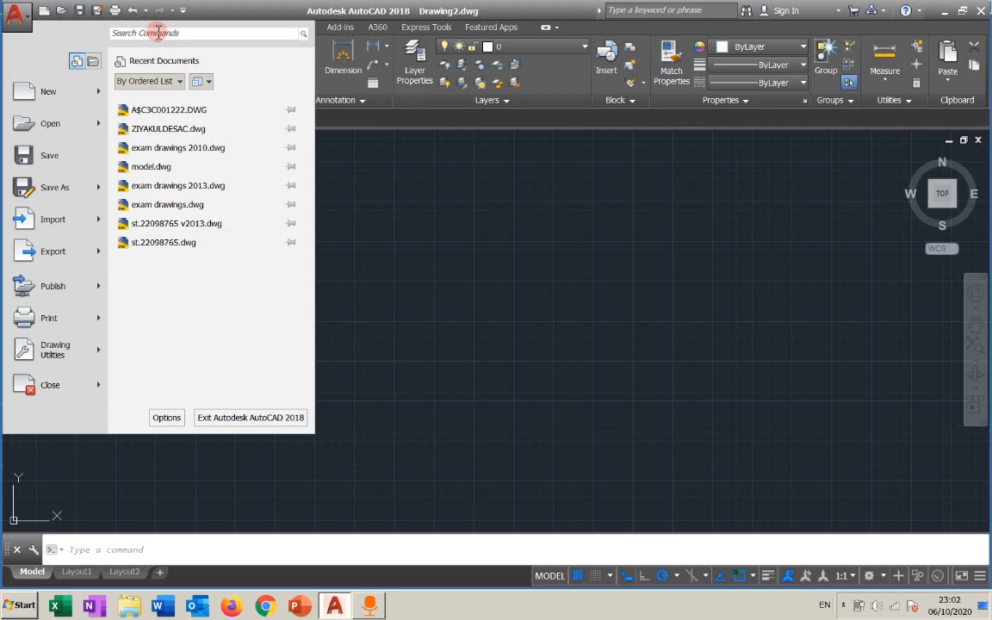
left_click(411, 221)
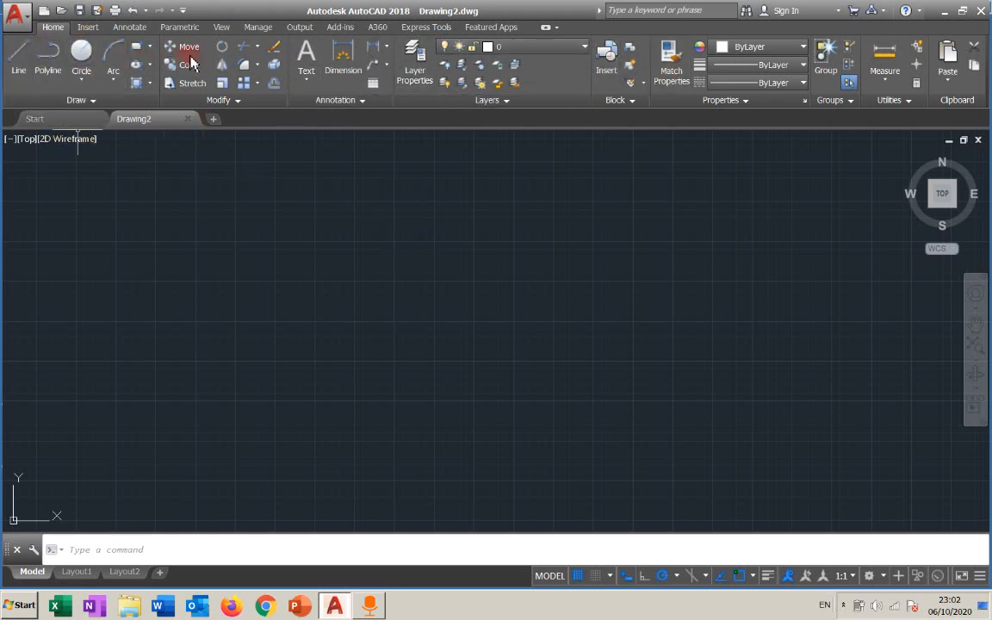
Browse each ribbon tab from Insert through Add-ins, then return to Home.
left_click(87, 27)
left_click(129, 28)
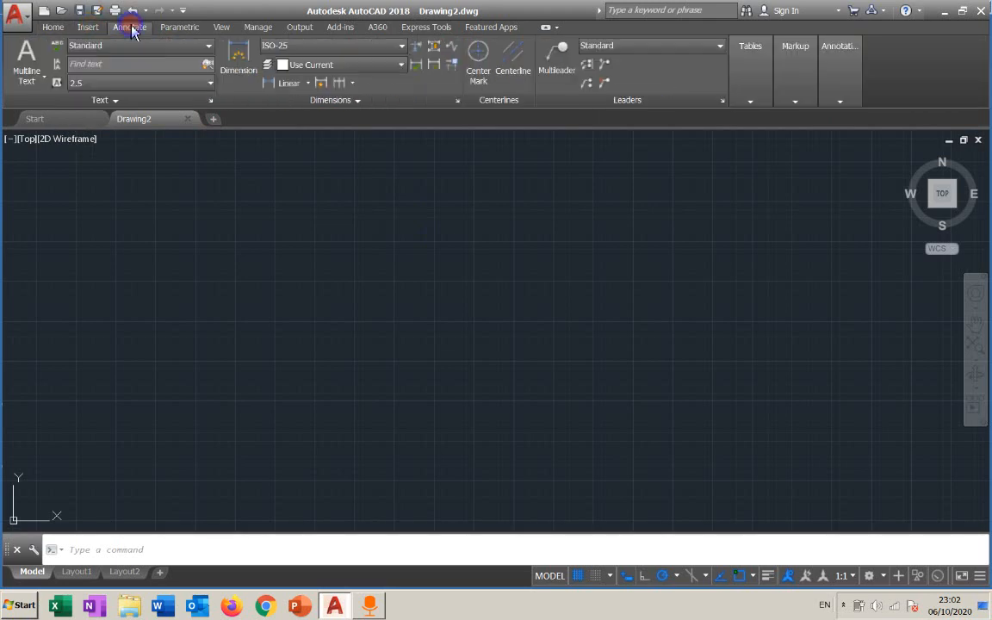
left_click(179, 28)
left_click(229, 30)
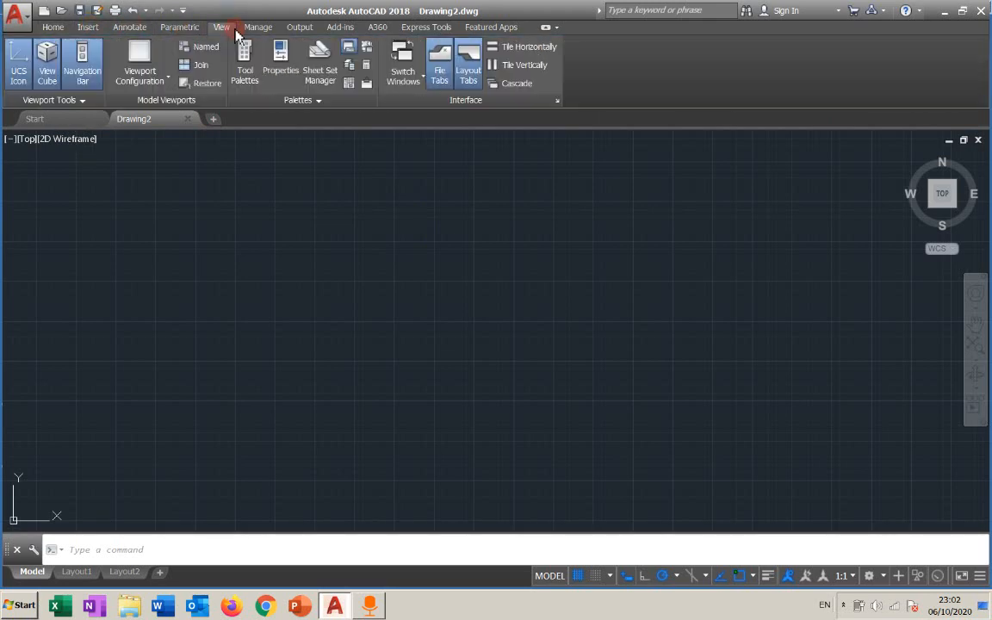
left_click(256, 28)
left_click(305, 30)
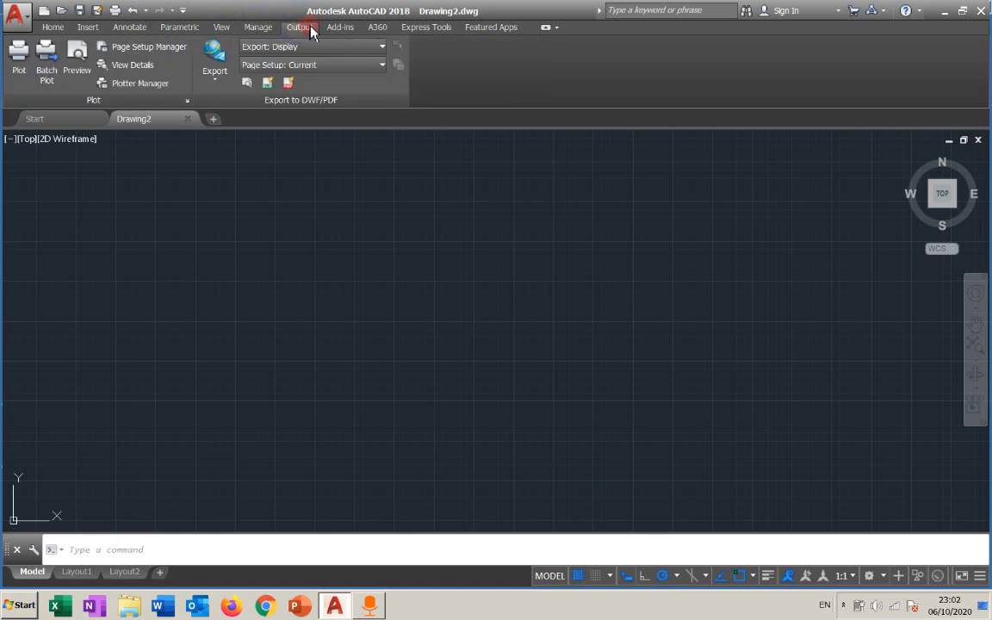
left_click(339, 28)
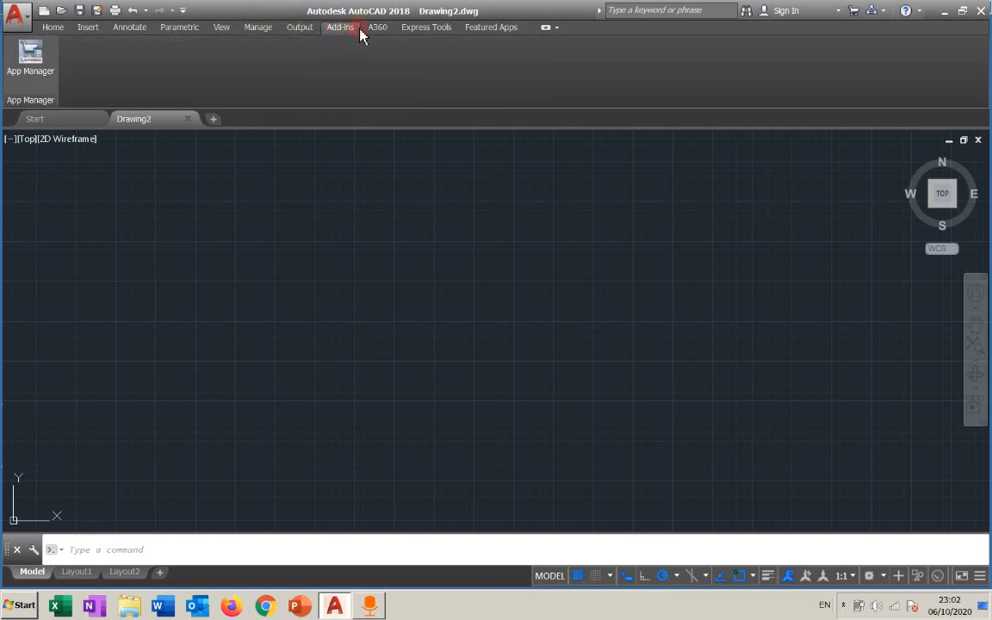
left_click(57, 29)
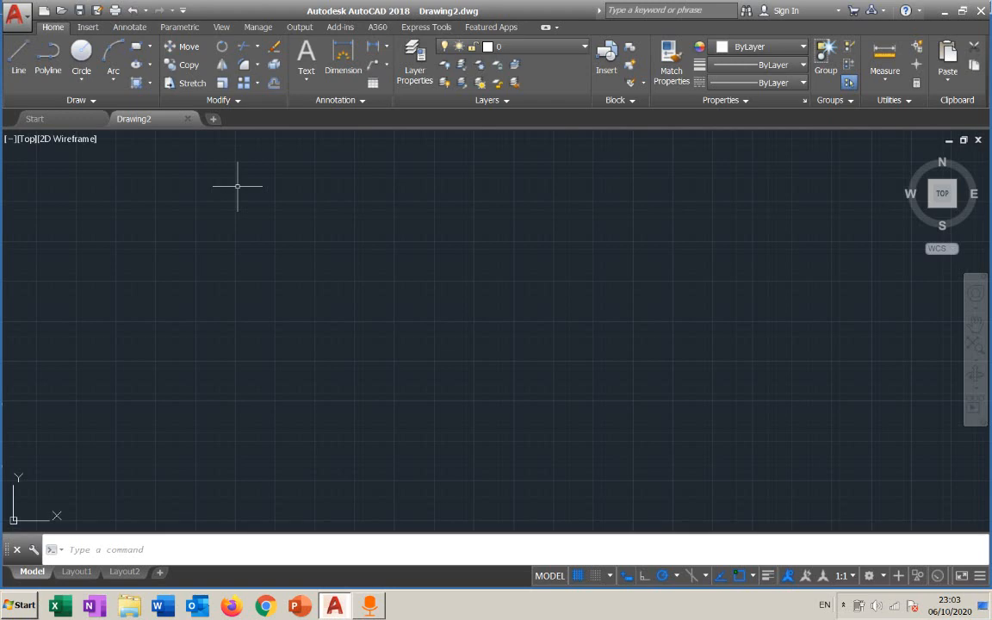
Search the application menu's command search for line, then clear the search and close the menu.
left_click(13, 29)
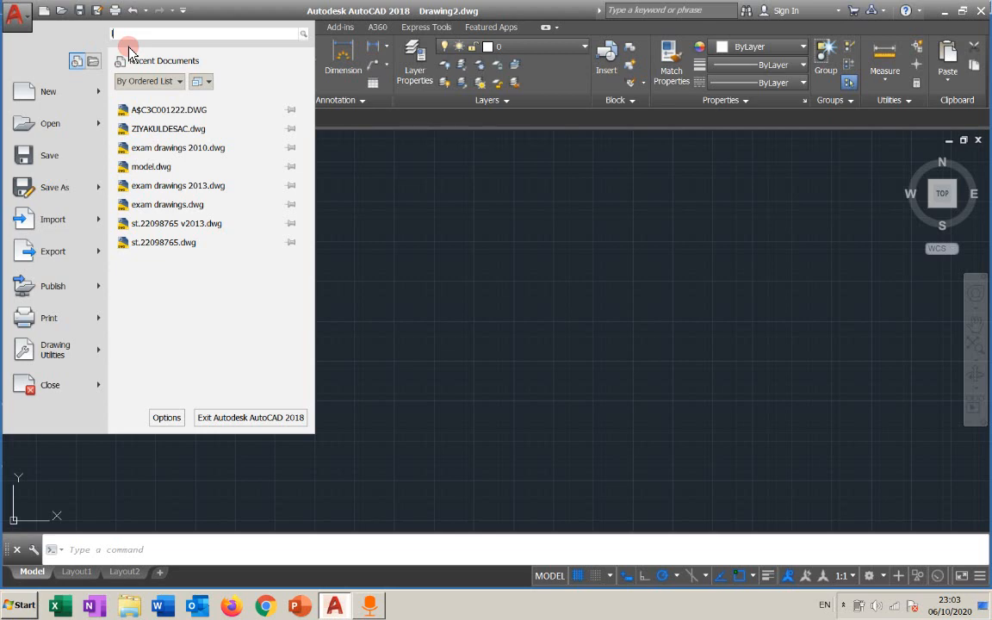
type("line")
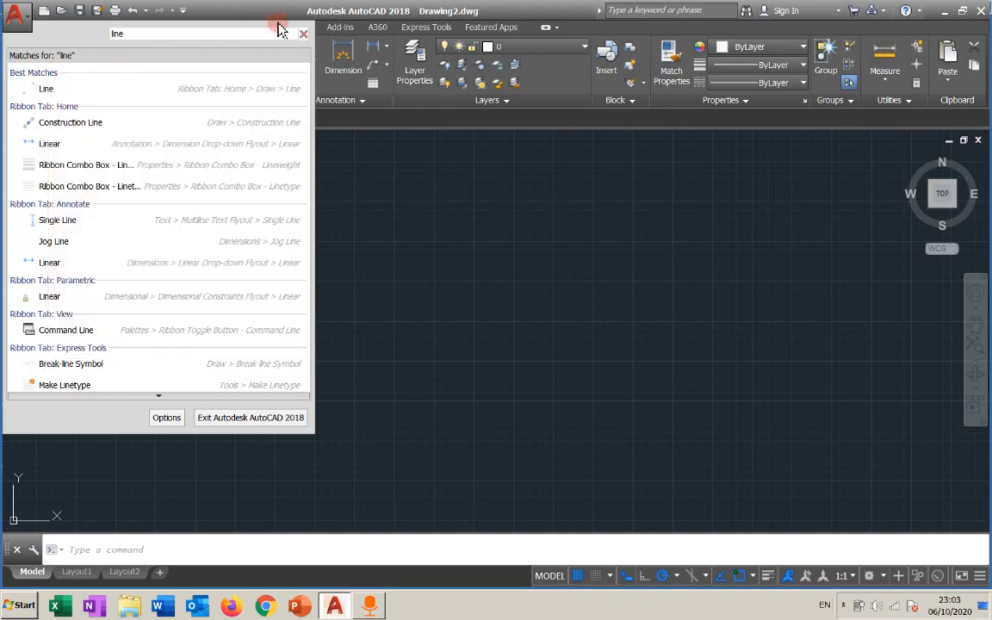
left_click(303, 33)
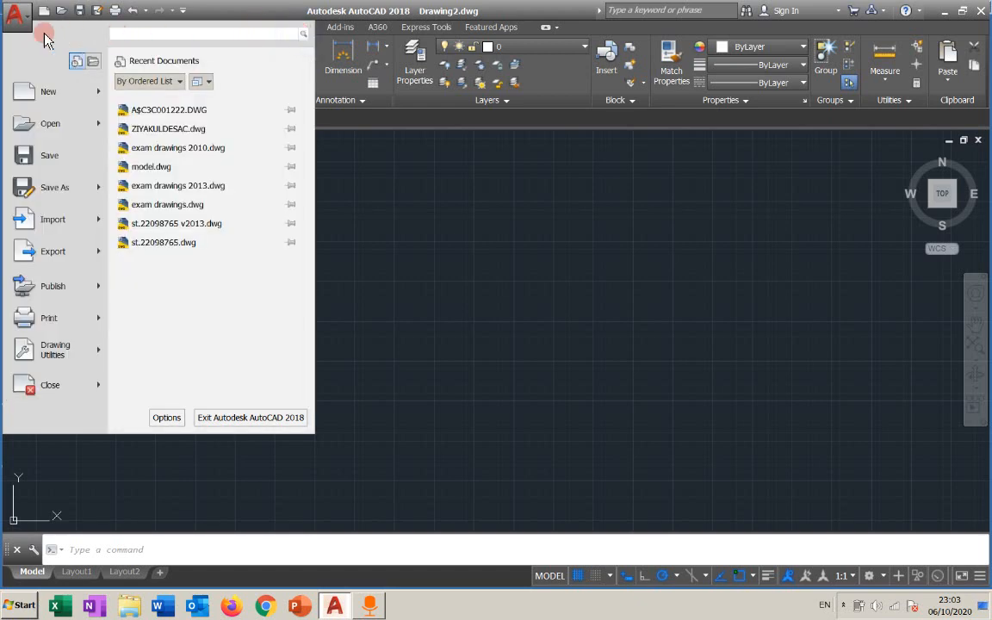
left_click(18, 15)
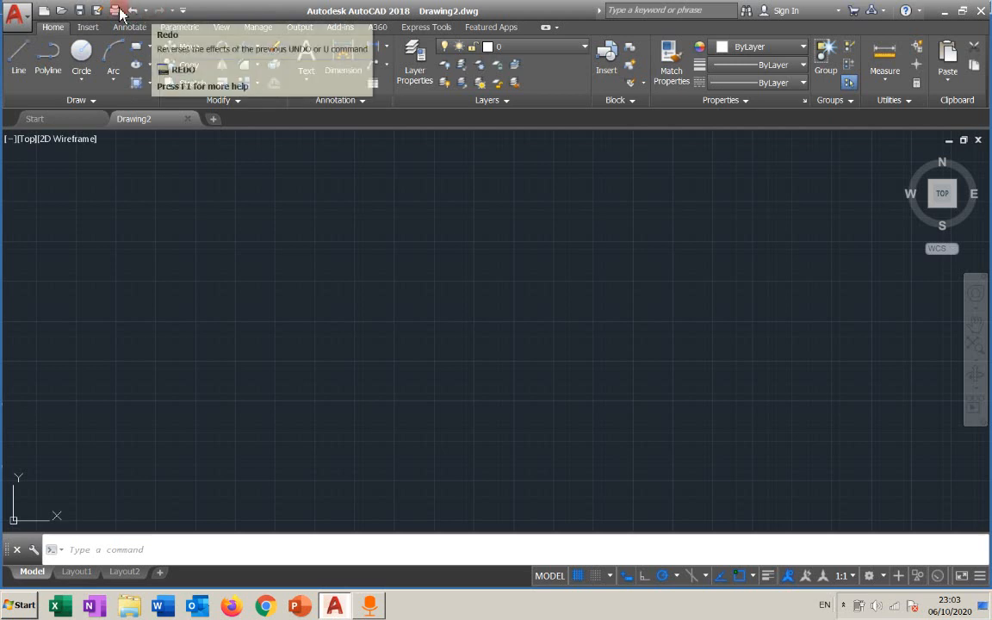
Examine the Customize Quick Access Toolbar options list.
left_click(16, 12)
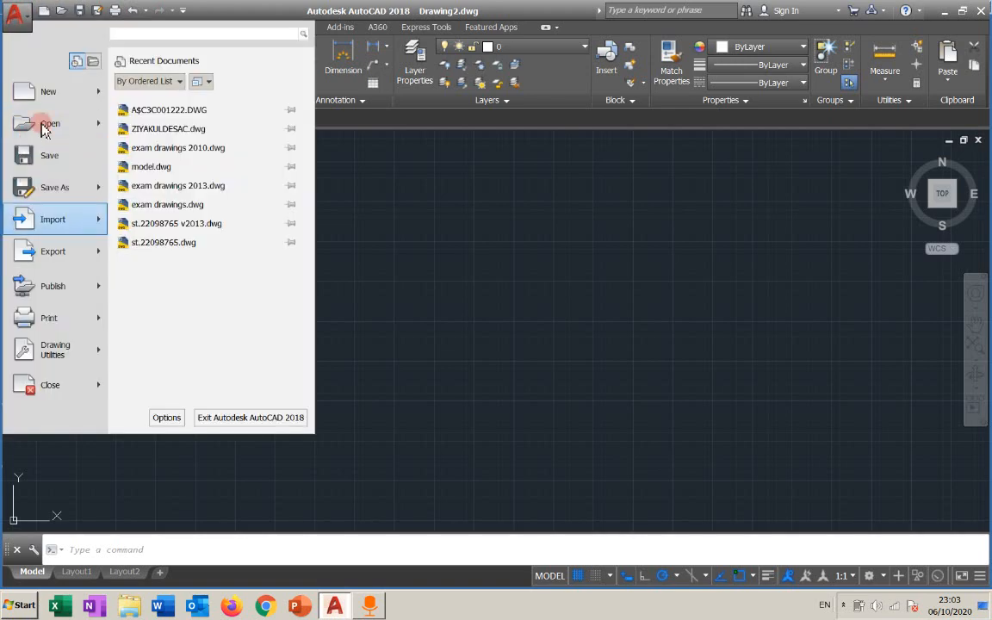
left_click(183, 11)
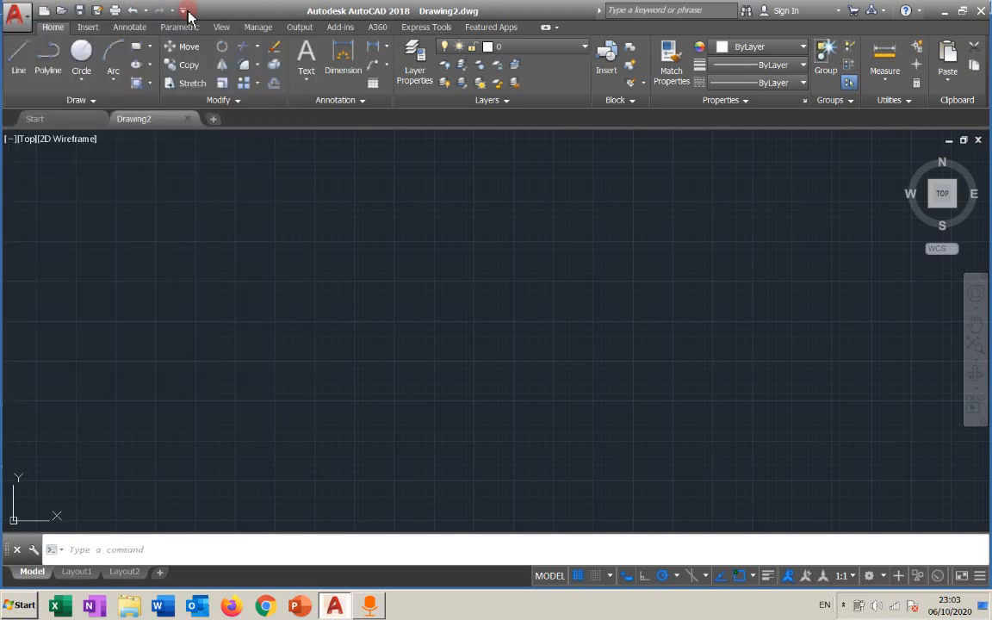
left_click(180, 11)
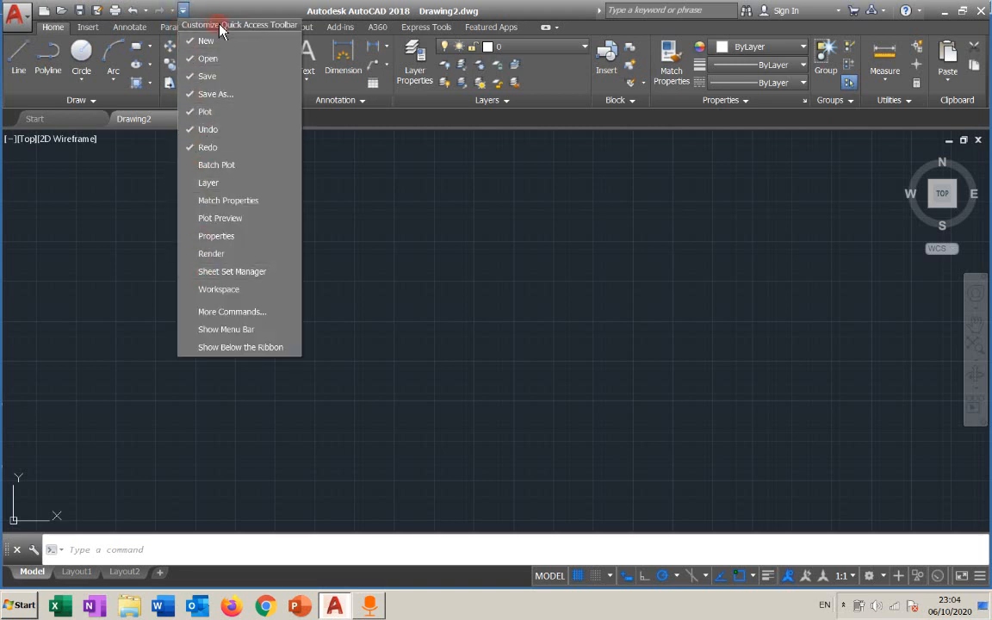
left_click(186, 10)
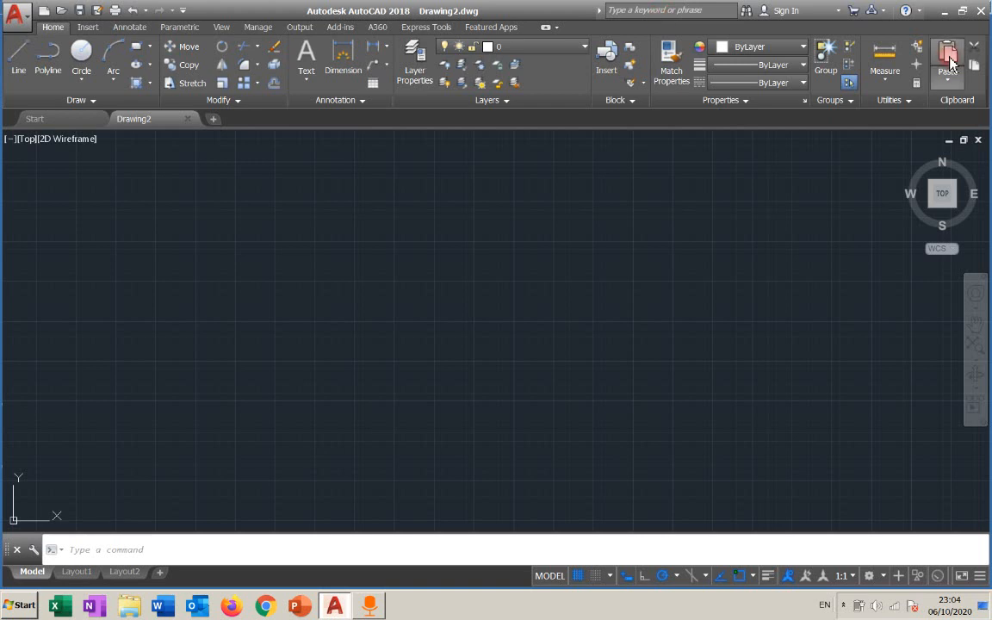
Open Help and cancel the offline Help dialog.
left_click(905, 11)
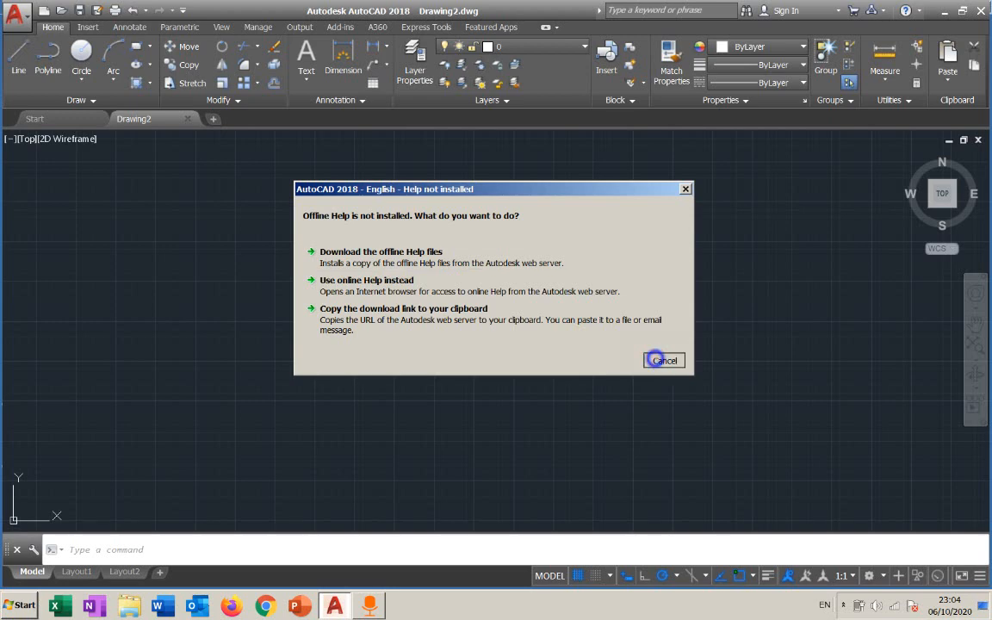
left_click(661, 361)
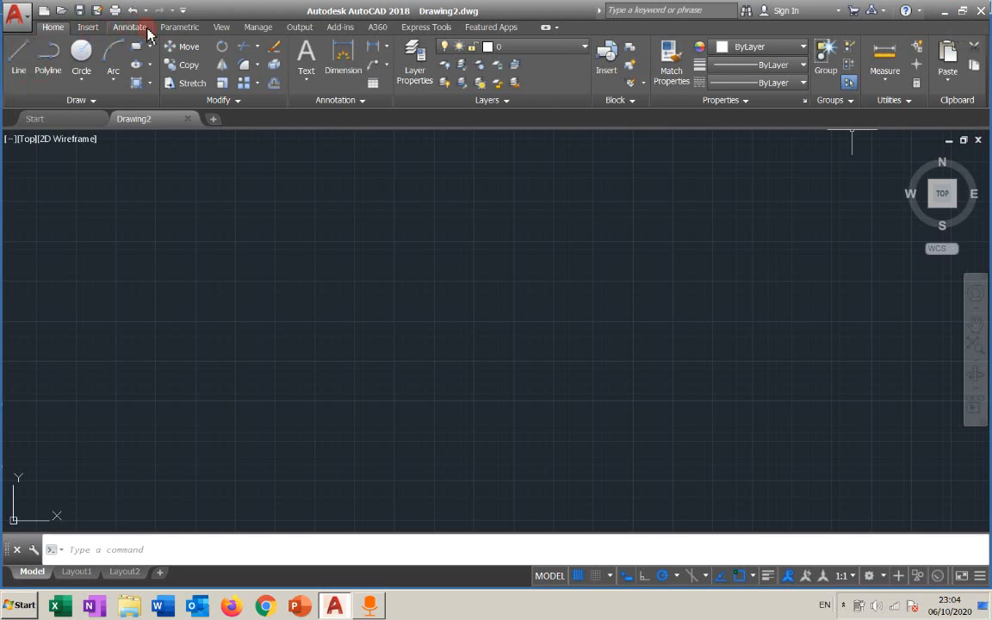
Browse the Insert, Annotate and View ribbon tabs.
left_click(89, 28)
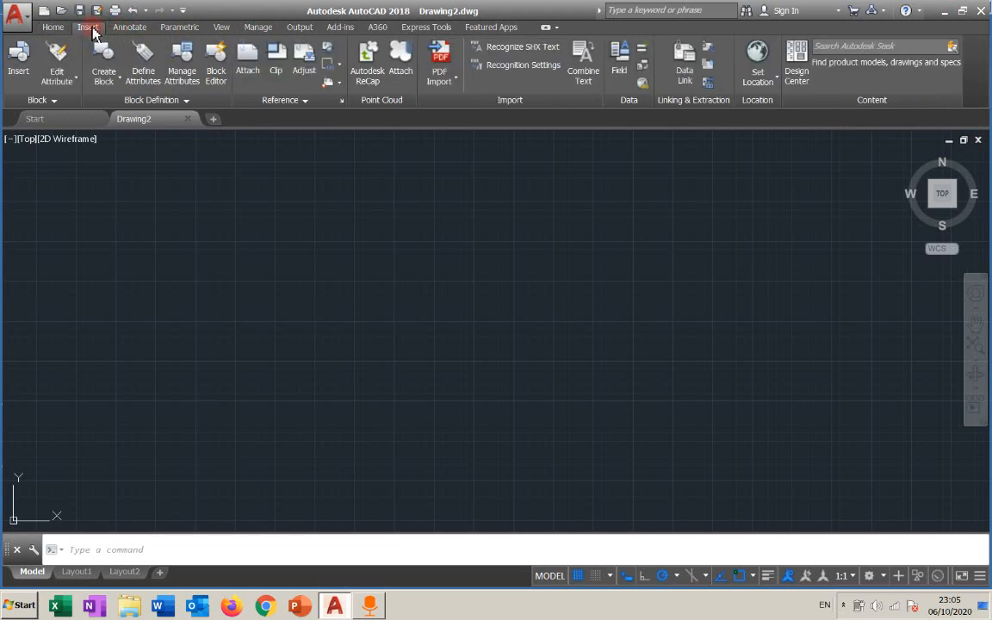
left_click(56, 30)
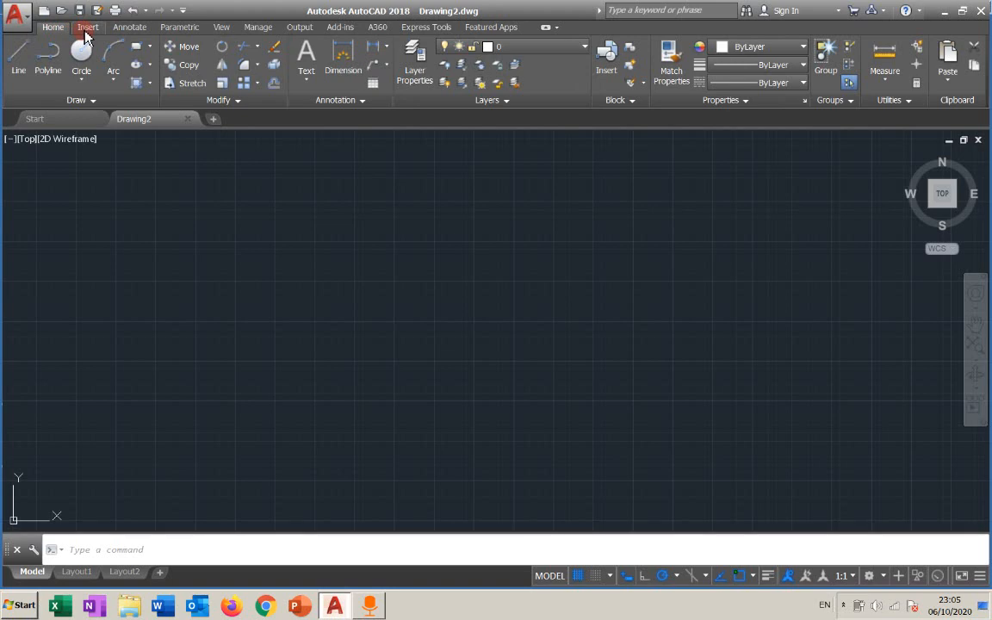
left_click(86, 31)
left_click(134, 28)
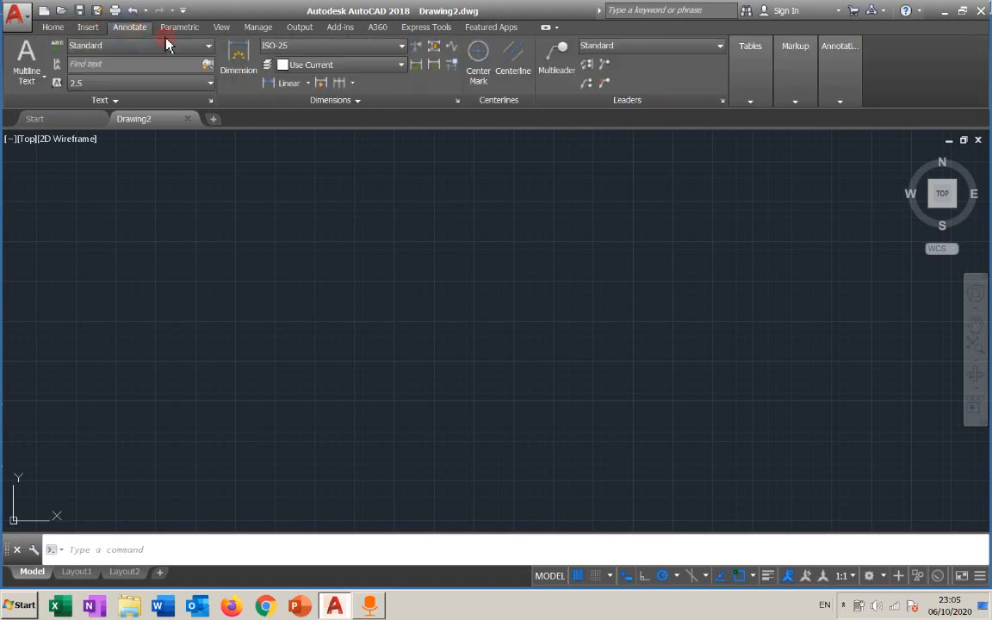
left_click(224, 31)
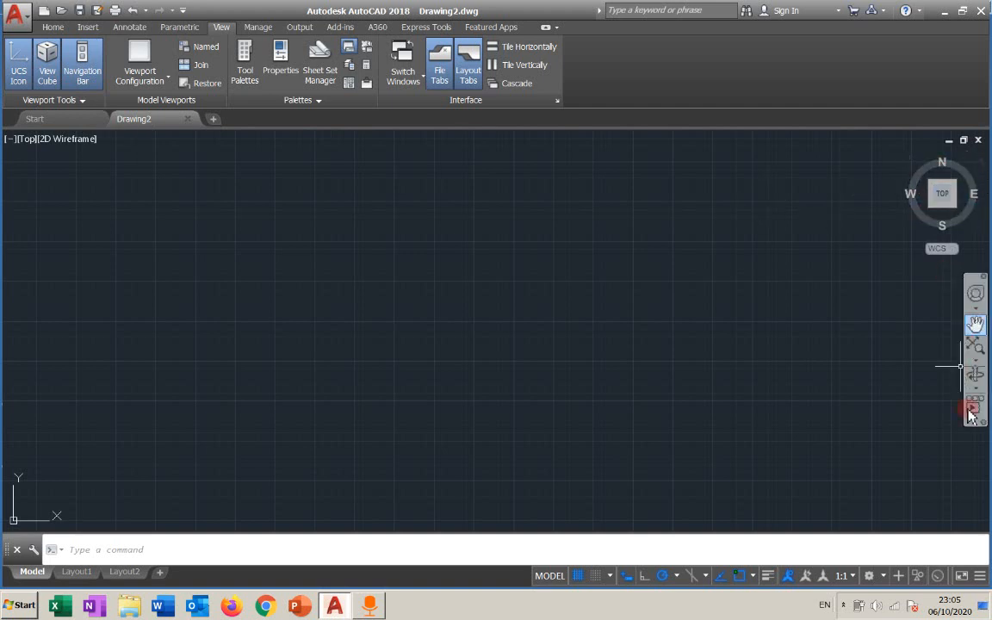
Toggle the ViewCube, navigation bar and UCS icon off and back on.
left_click(48, 58)
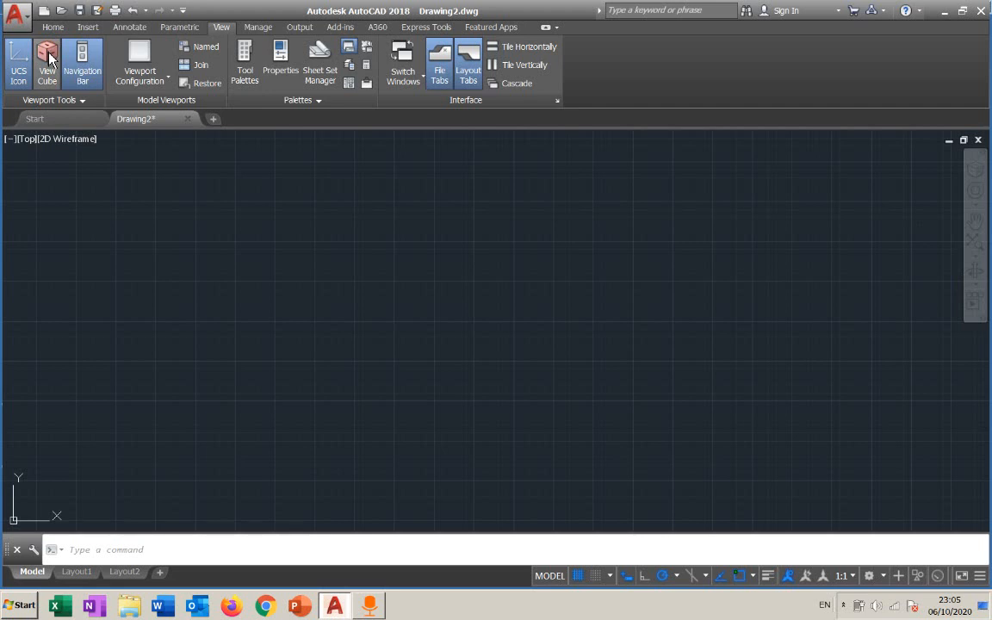
left_click(49, 59)
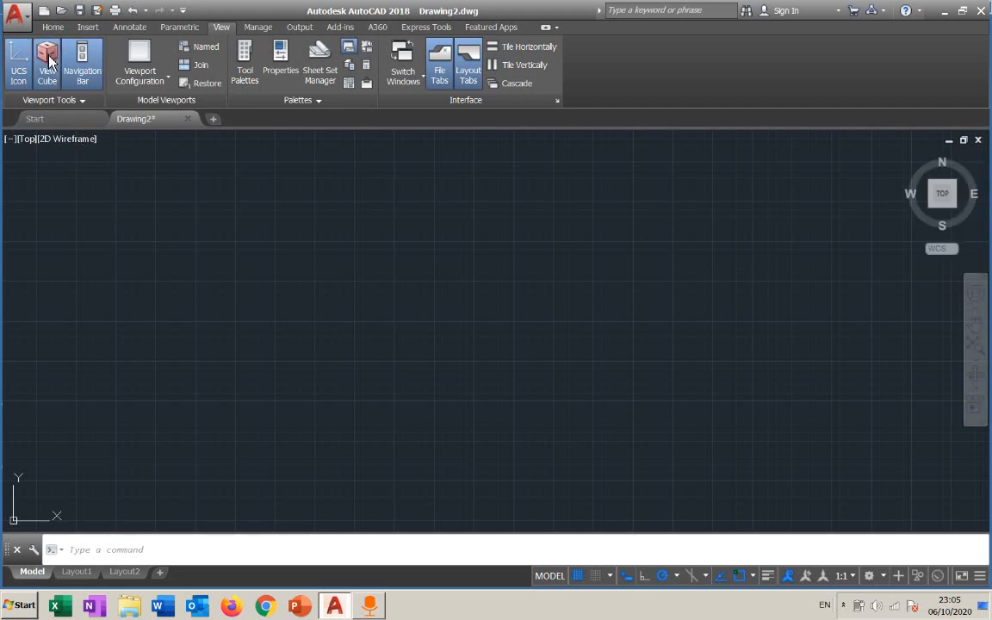
left_click(90, 75)
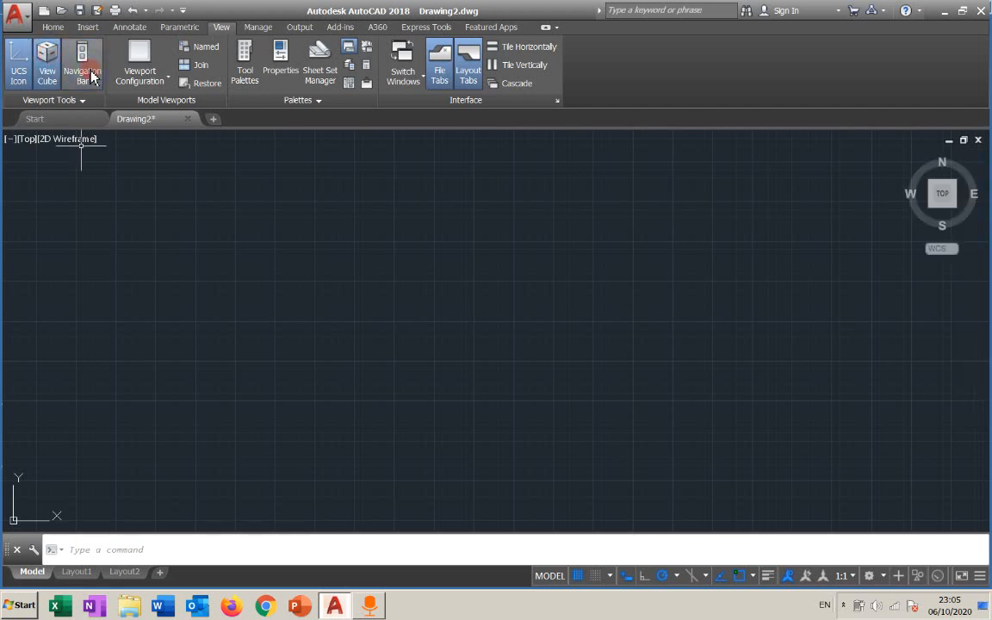
left_click(90, 75)
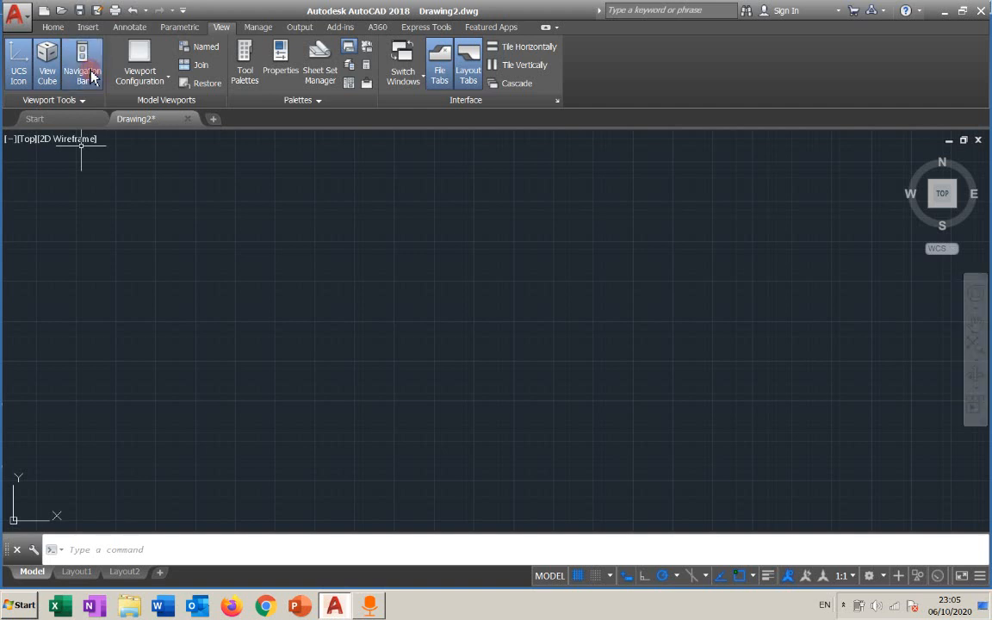
left_click(20, 76)
left_click(21, 77)
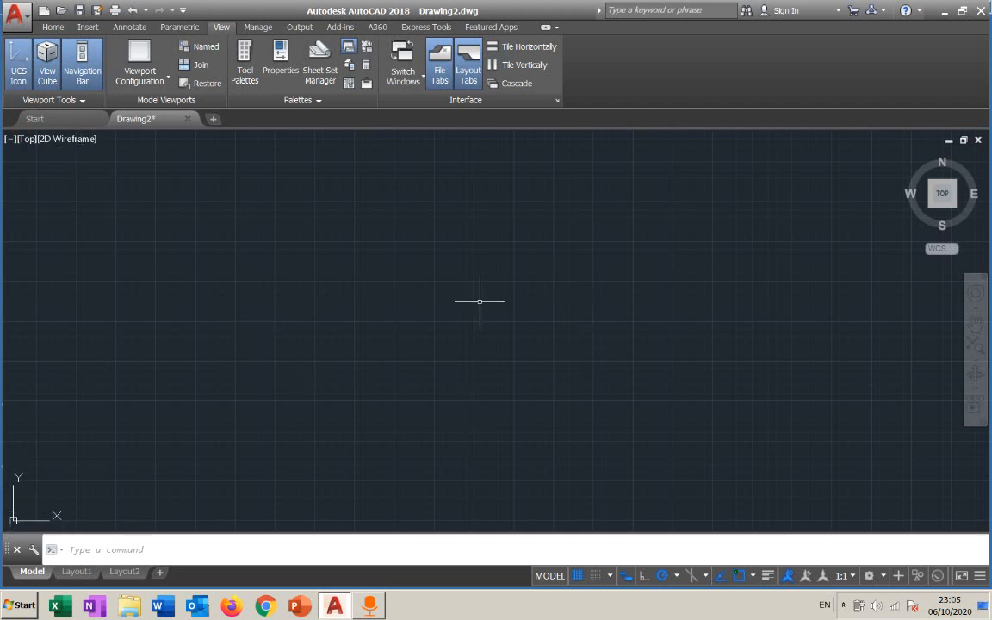
Turn the drawing grid display off and back on.
left_click(54, 27)
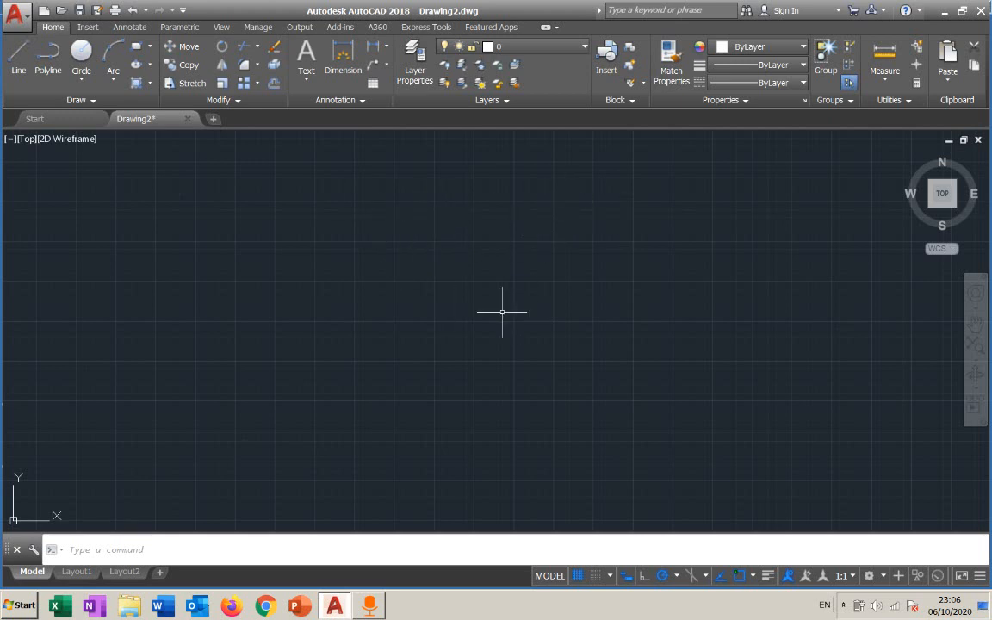
left_click(578, 575)
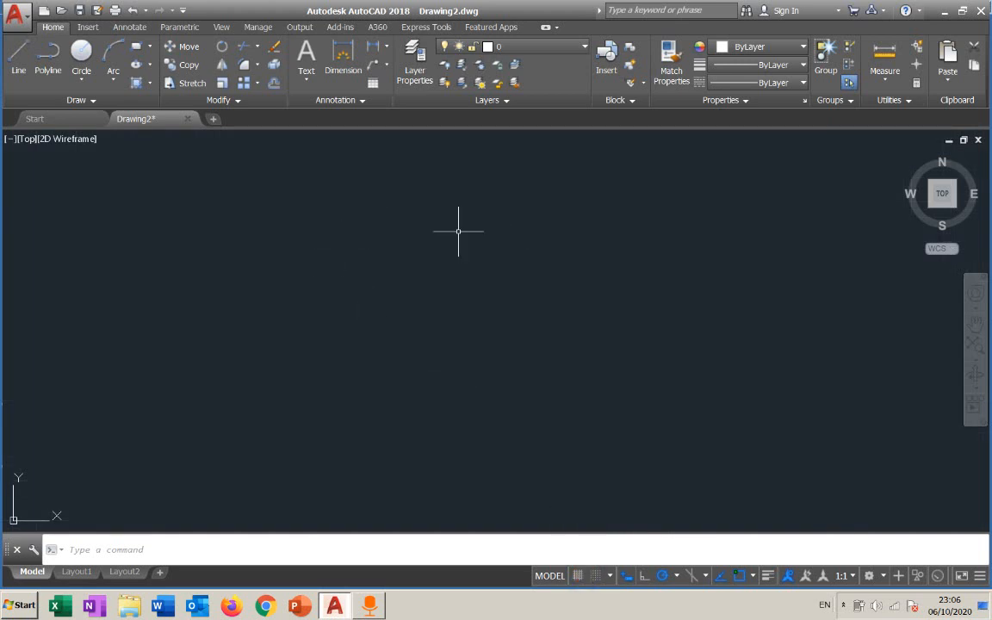
left_click(577, 575)
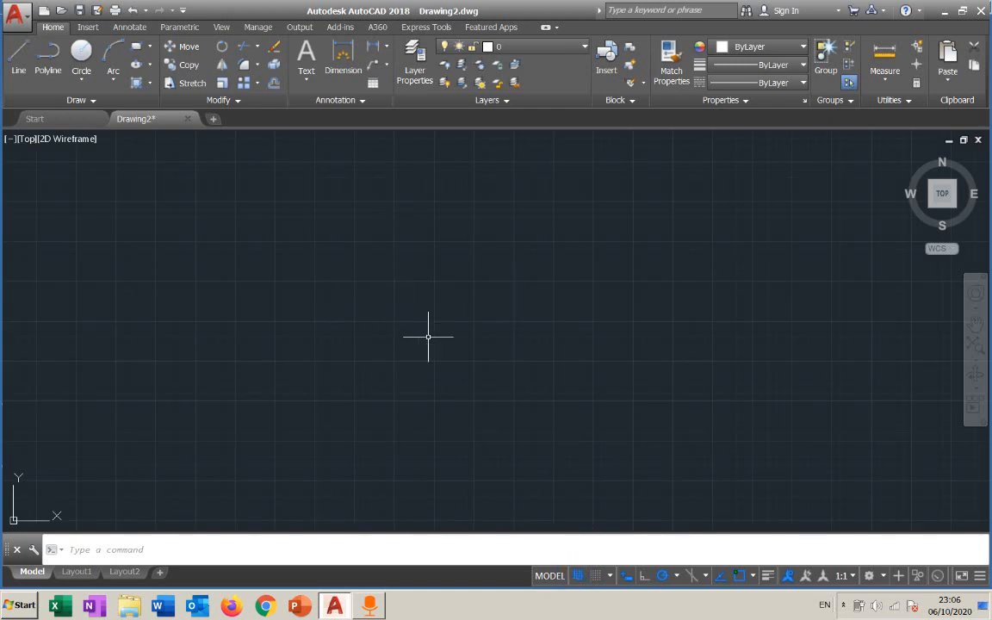
Rotate the view to the Front view with the ViewCube.
left_click(215, 121)
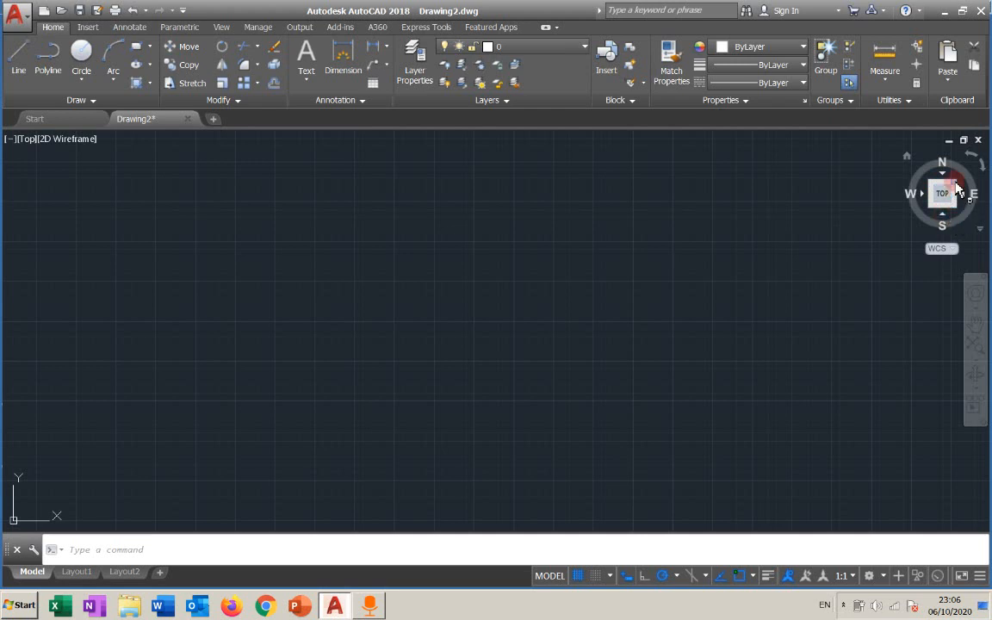
left_click(943, 215)
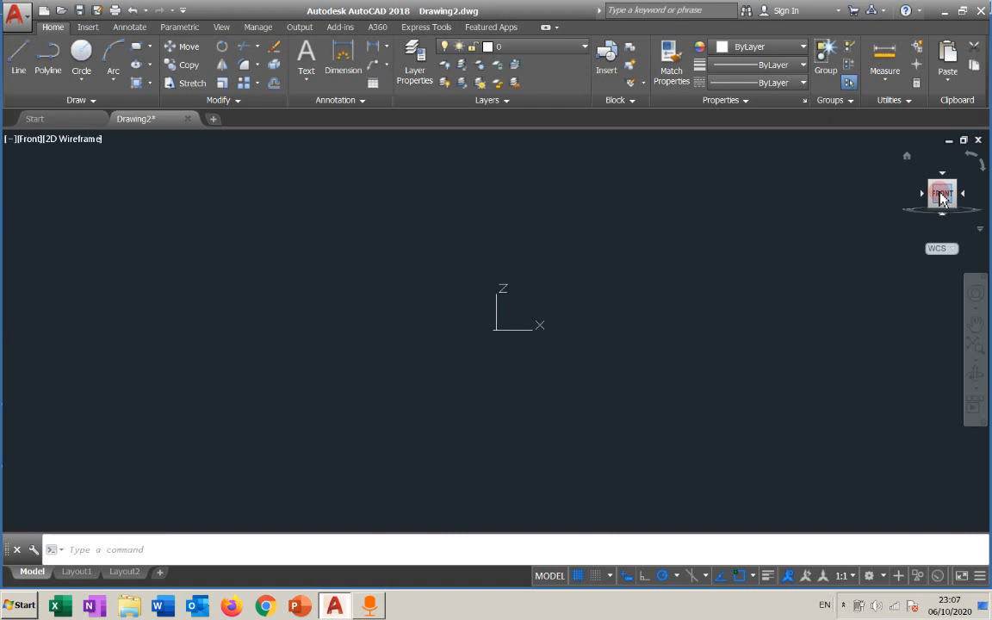
Switch to the SE Isometric view and then to the Top view with the ViewCube.
left_click(955, 183)
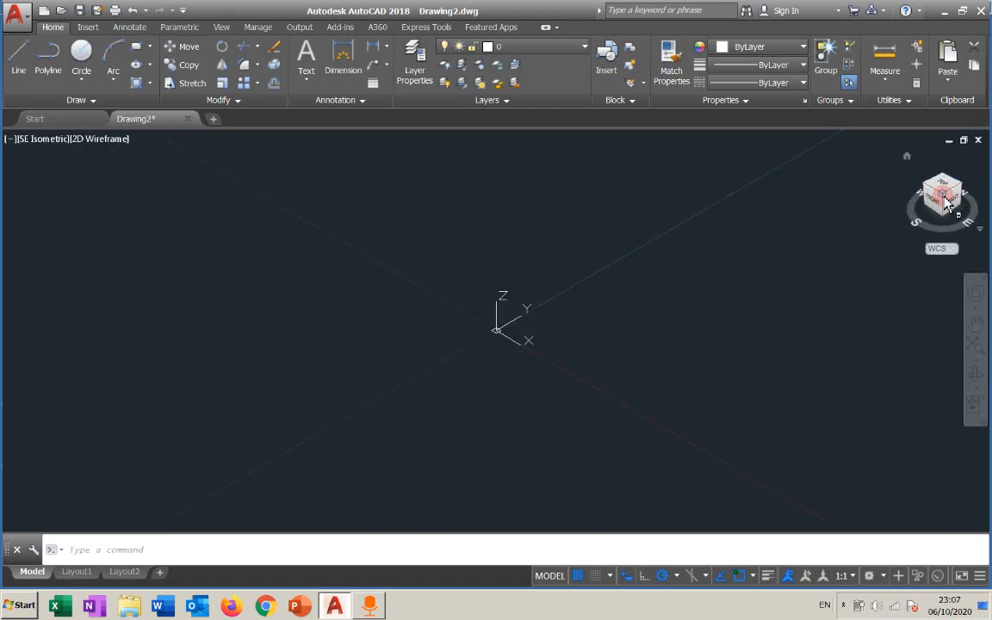
left_click(944, 200)
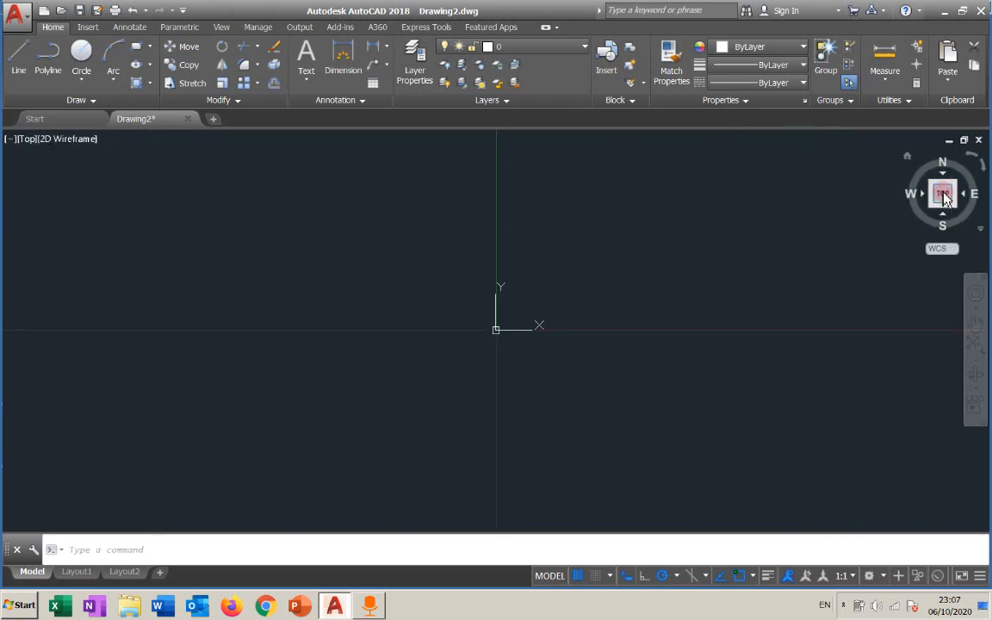
Rotate the Top view with the ViewCube's rotation arrows and reposition the drawing.
left_click(981, 161)
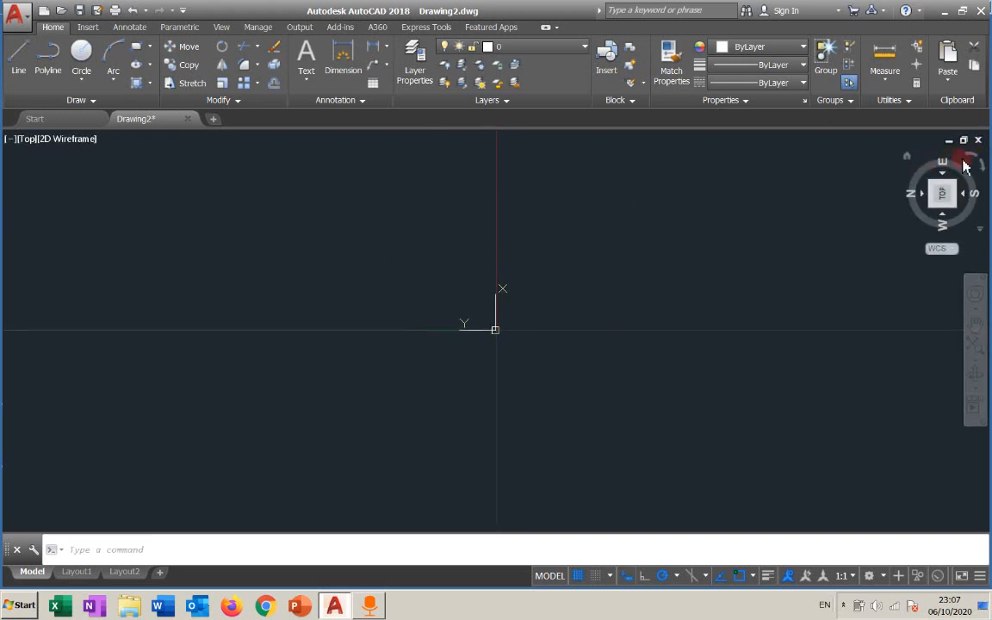
left_click(979, 170)
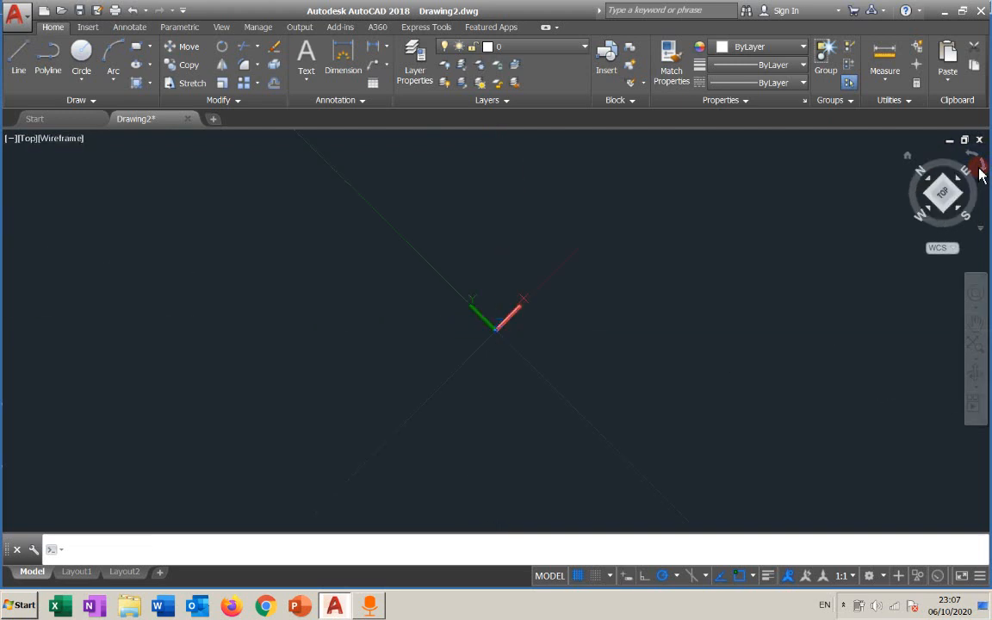
mouse_move(524, 285)
middle_mouse_down()
mouse_move(447, 295)
mouse_move(216, 369)
middle_mouse_up()
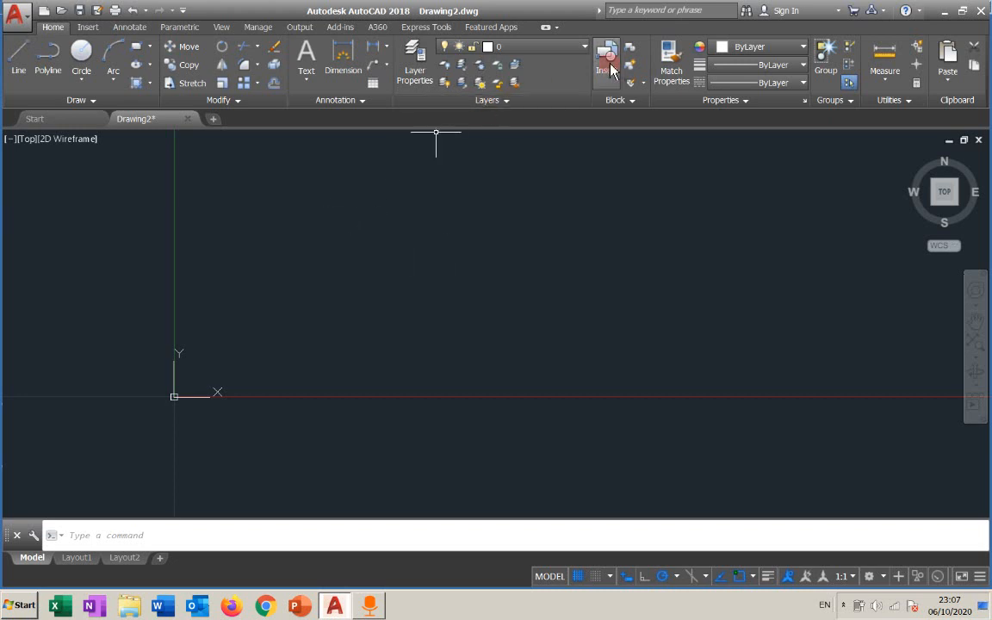
right_click(551, 92)
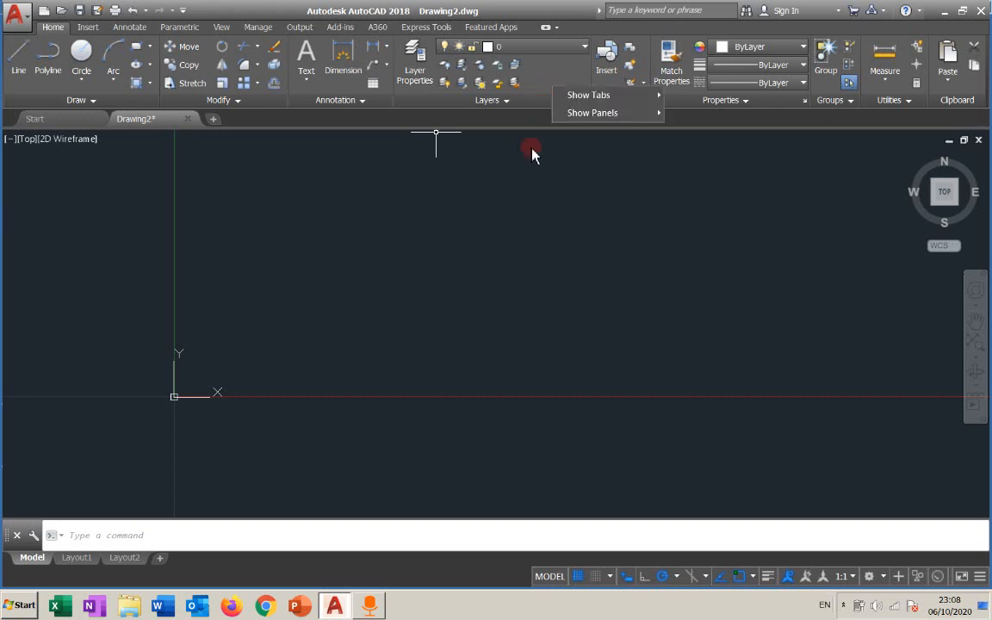
left_click(529, 222)
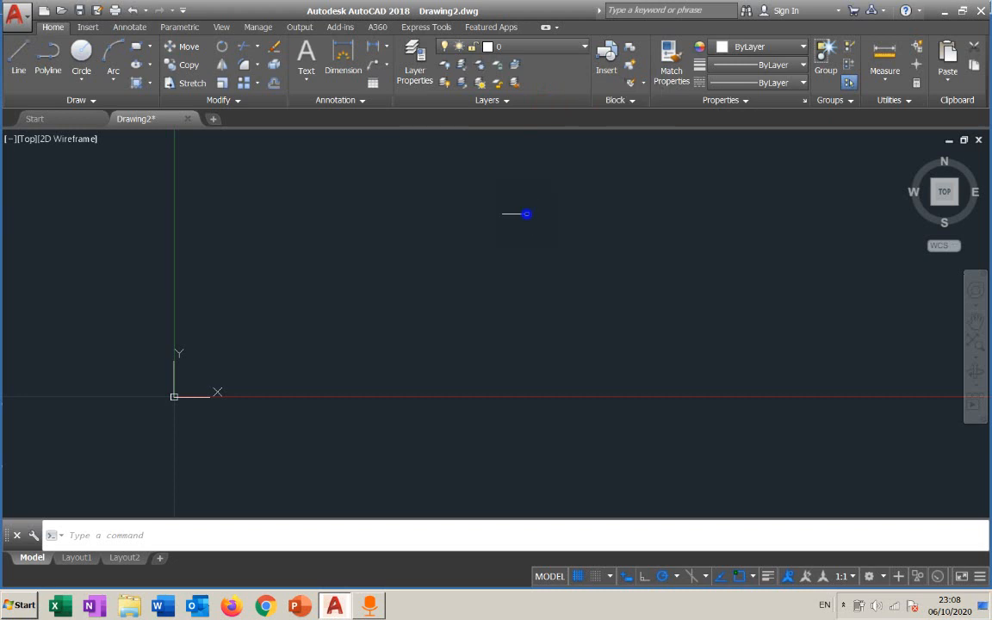
left_click(428, 258)
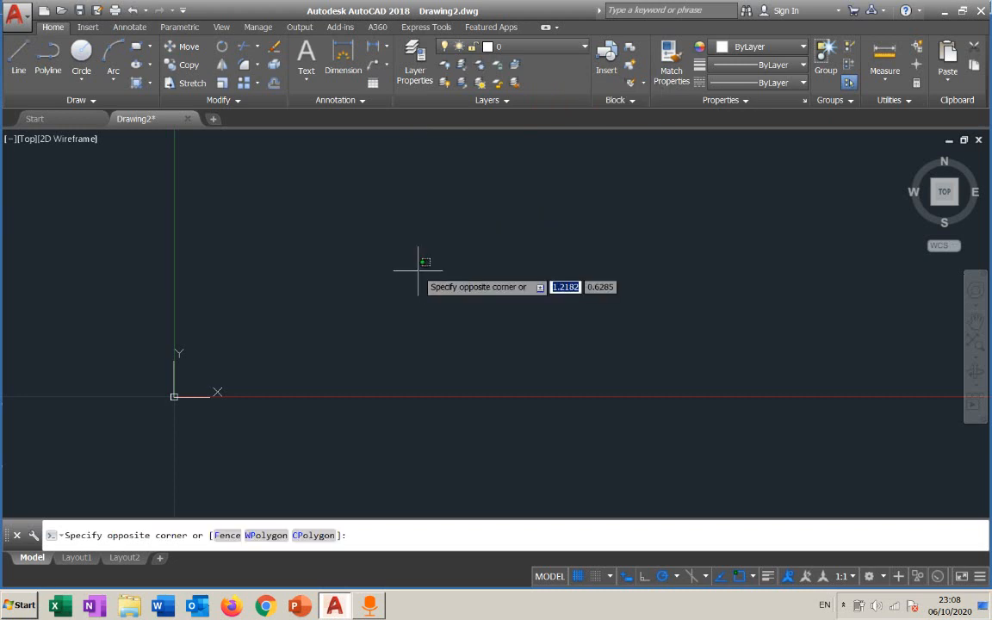
left_click(442, 276)
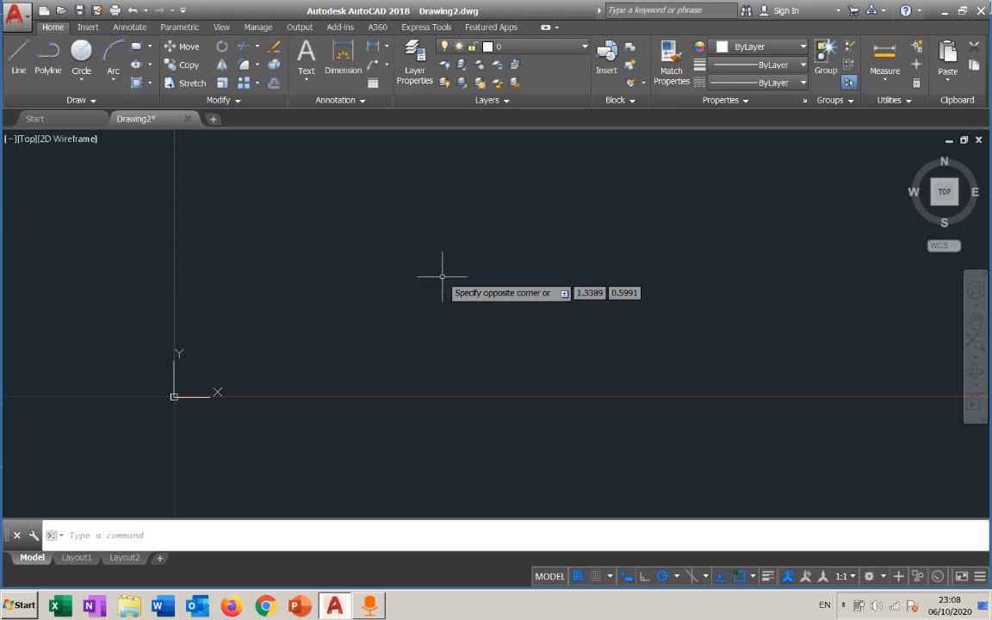
mouse_move(416, 275)
middle_mouse_down()
mouse_move(274, 318)
mouse_move(258, 345)
middle_mouse_up()
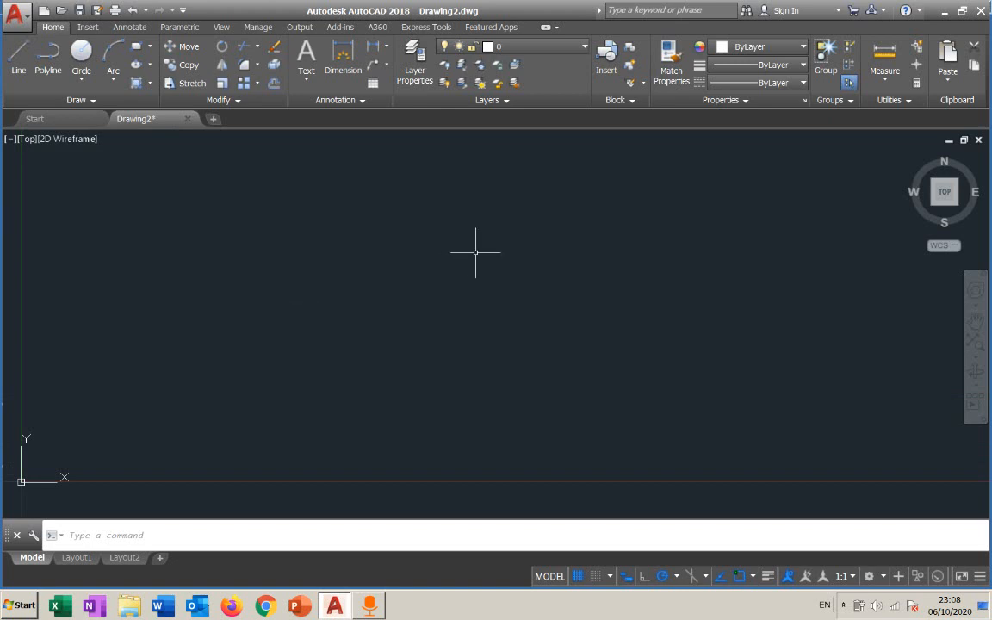
left_click(127, 536)
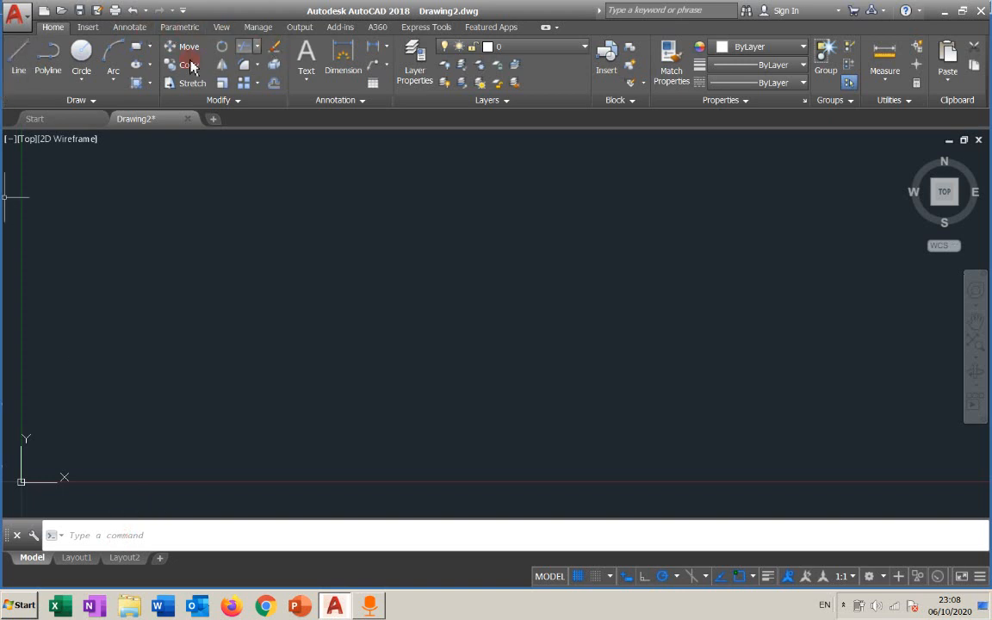
Start and cancel the Line and Circle commands, also launching Line by entering L at the command line.
left_click(22, 78)
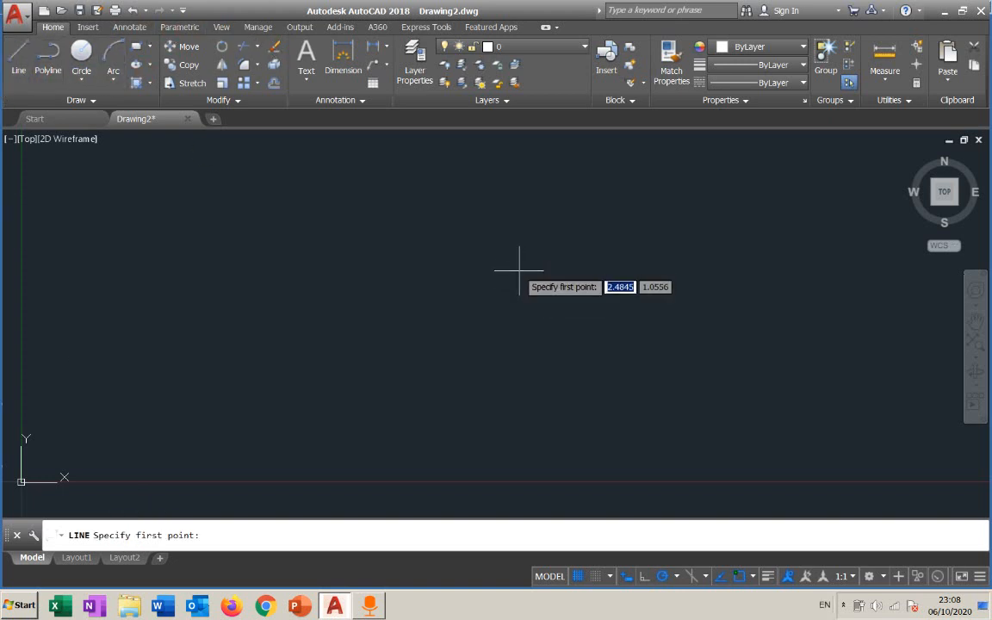
left_click(109, 534)
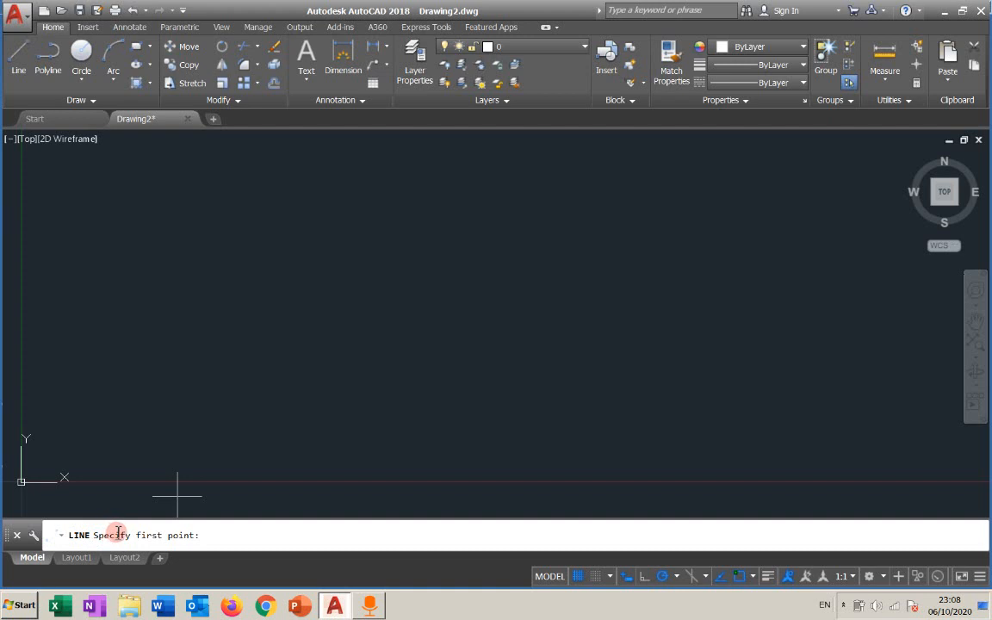
left_click(85, 53)
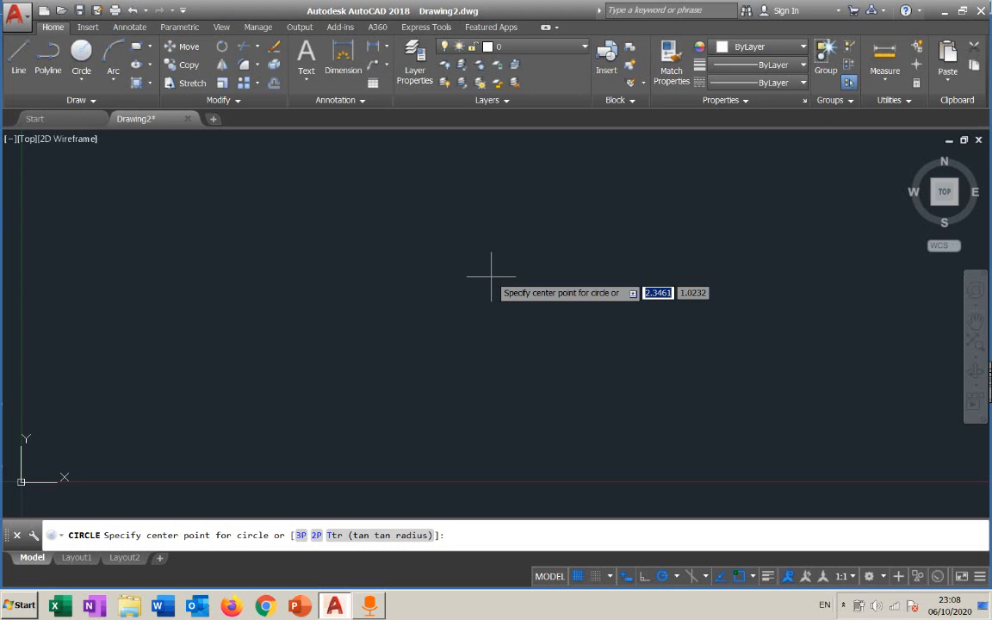
key("Escape")
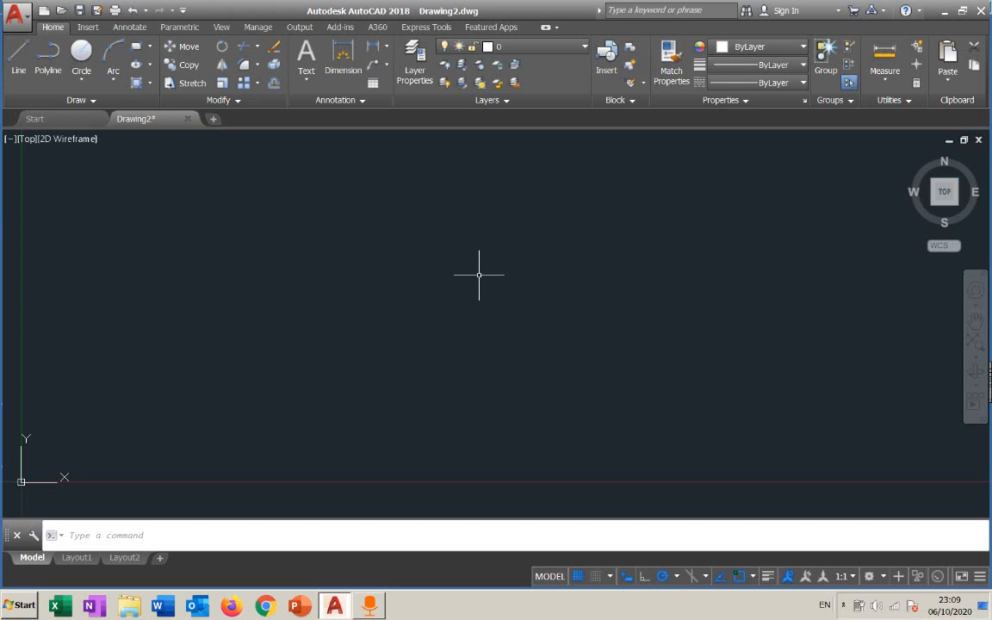
type("l")
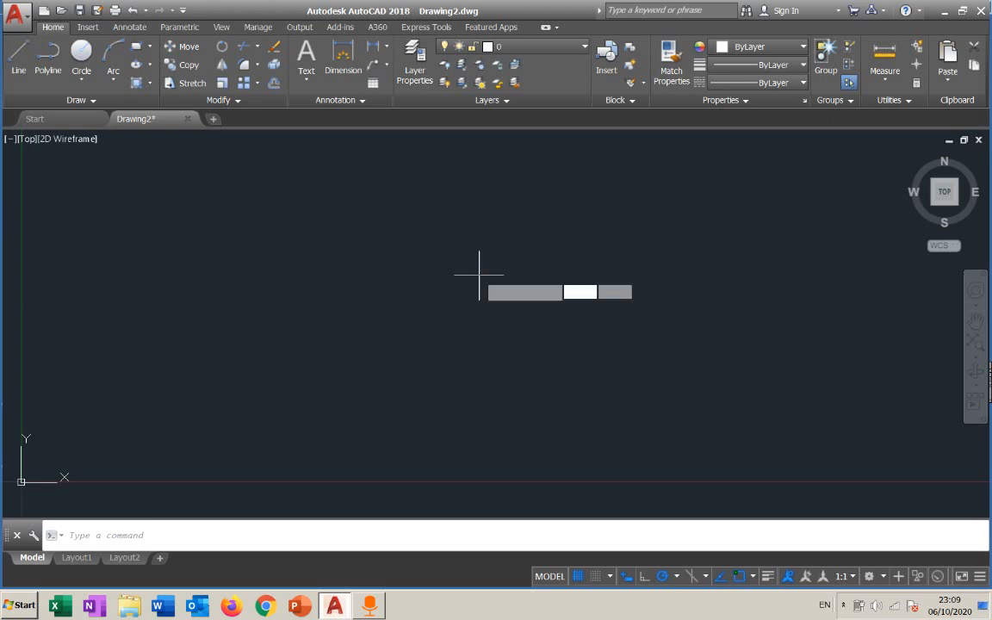
key("Return")
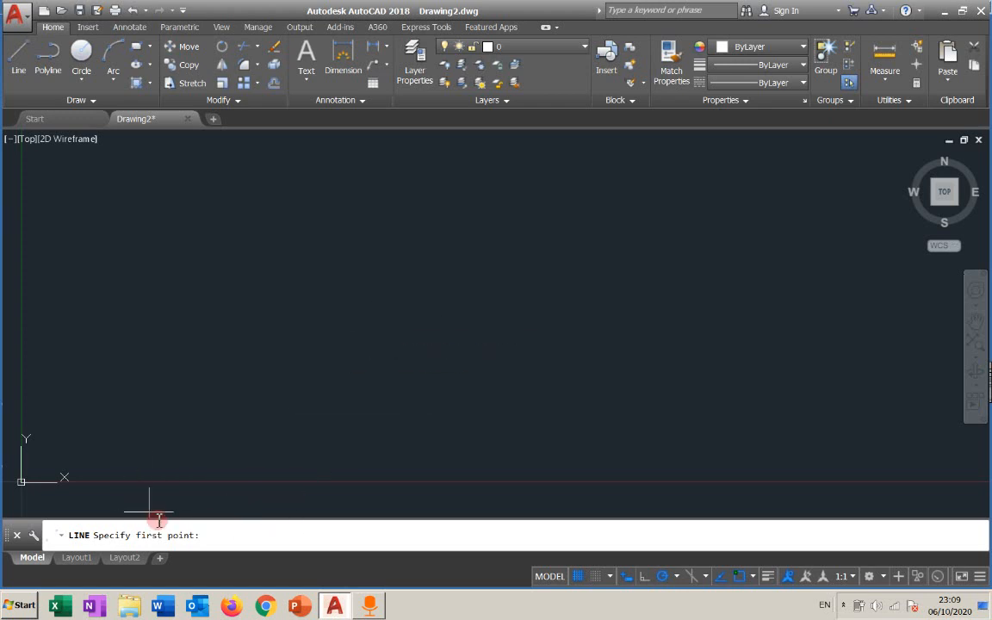
key("Escape")
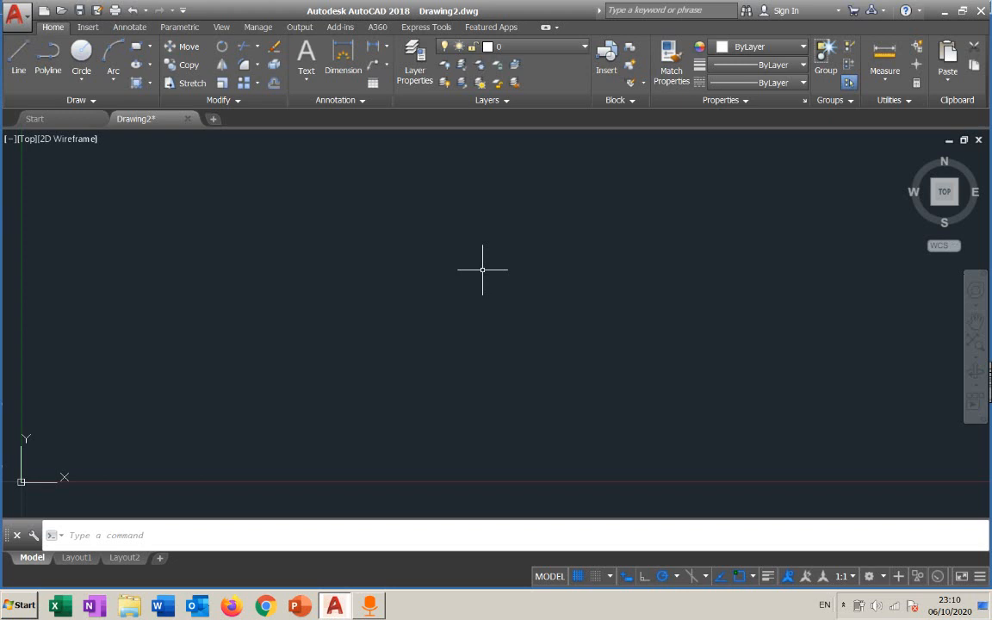
Draw a circle through three points in the middle of the drawing area with Circle 3-Point.
left_click(80, 88)
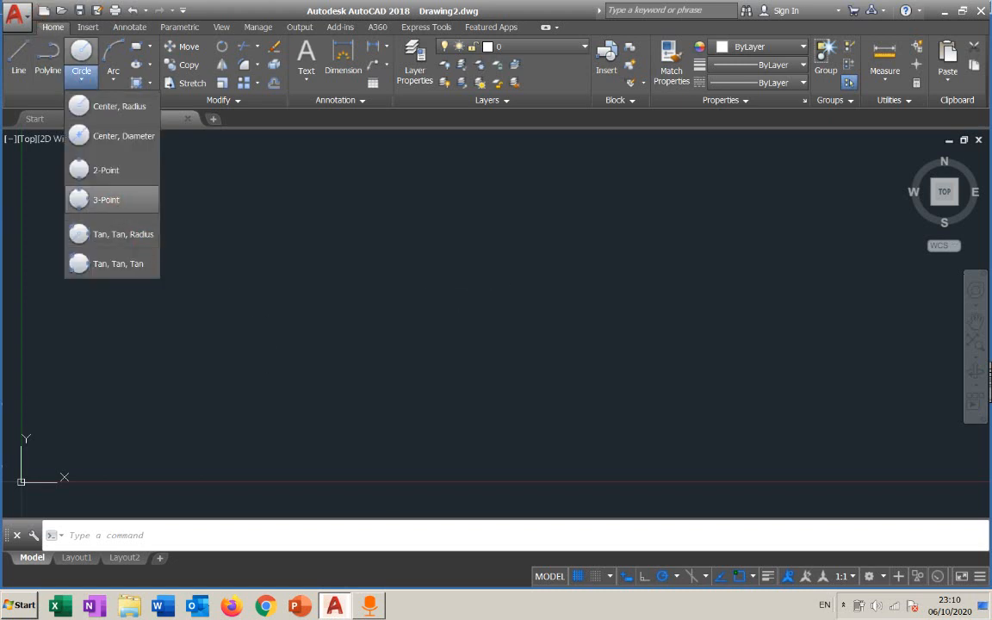
left_click(107, 196)
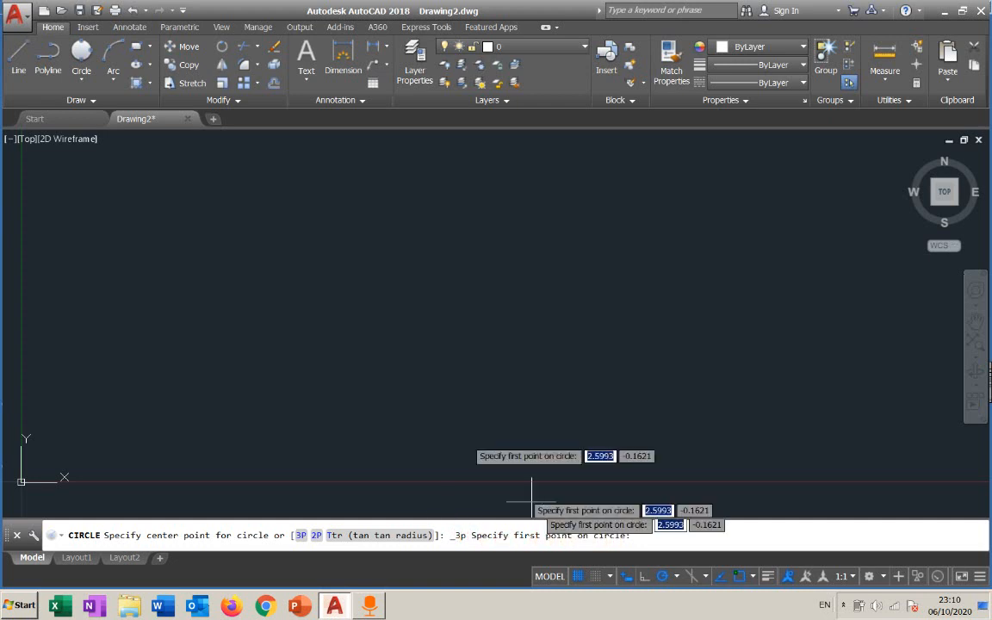
left_click(327, 267)
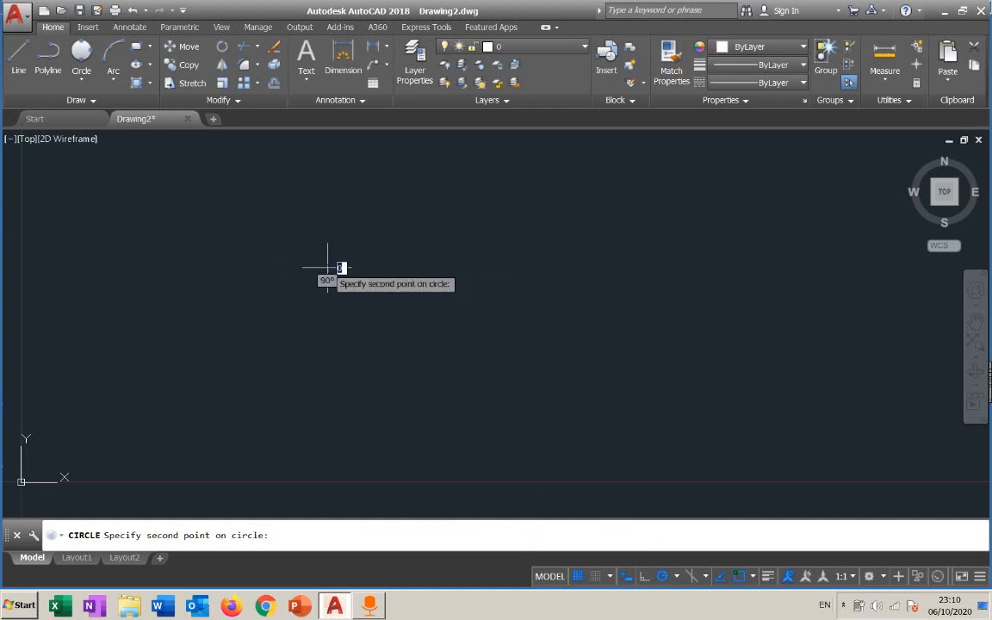
left_click(499, 231)
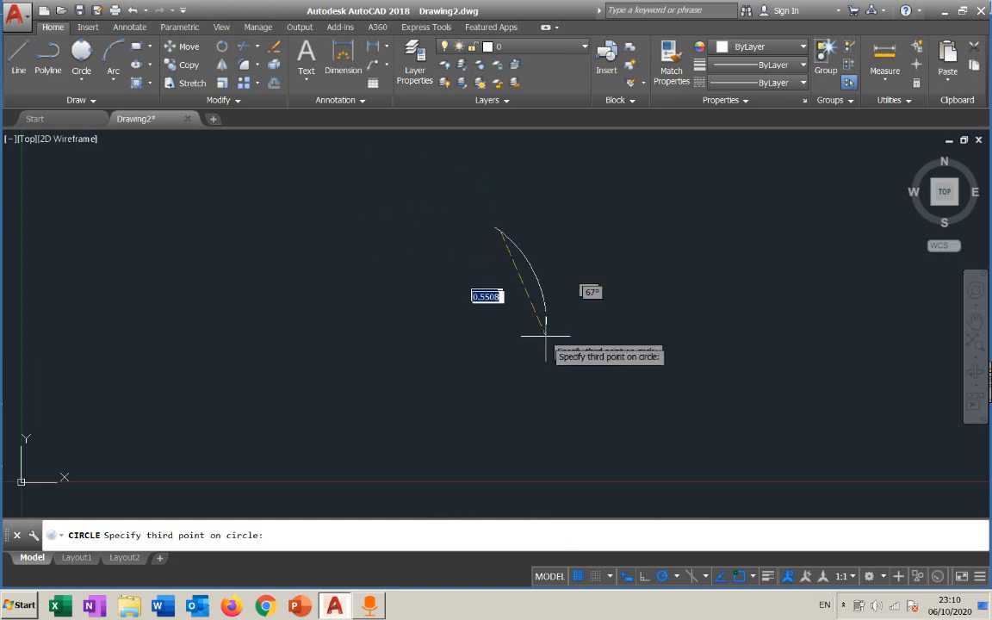
left_click(544, 381)
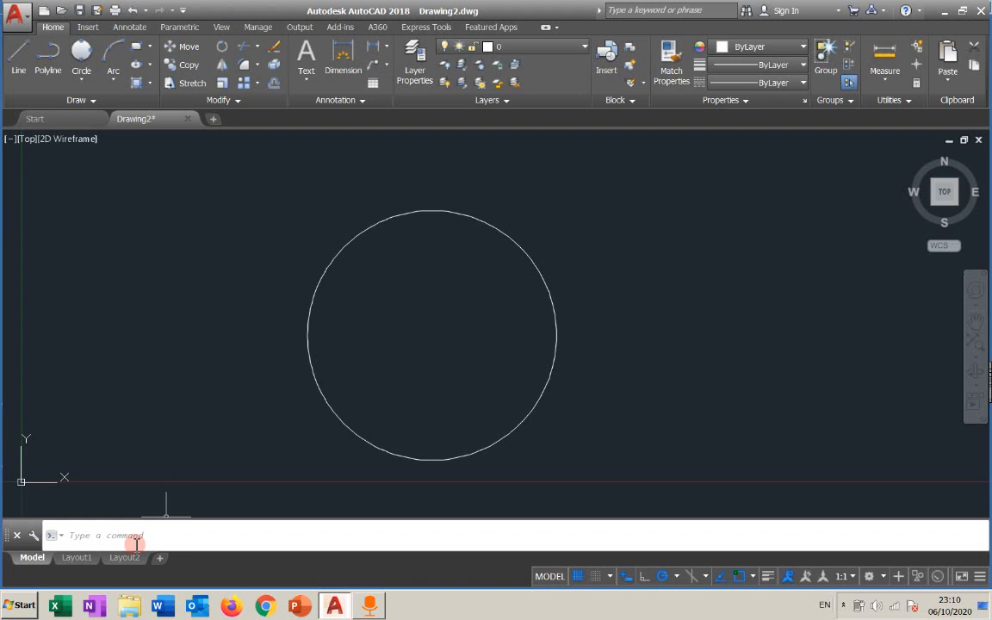
Select the circle to show its grips and clear the selection, twice.
left_click(322, 271)
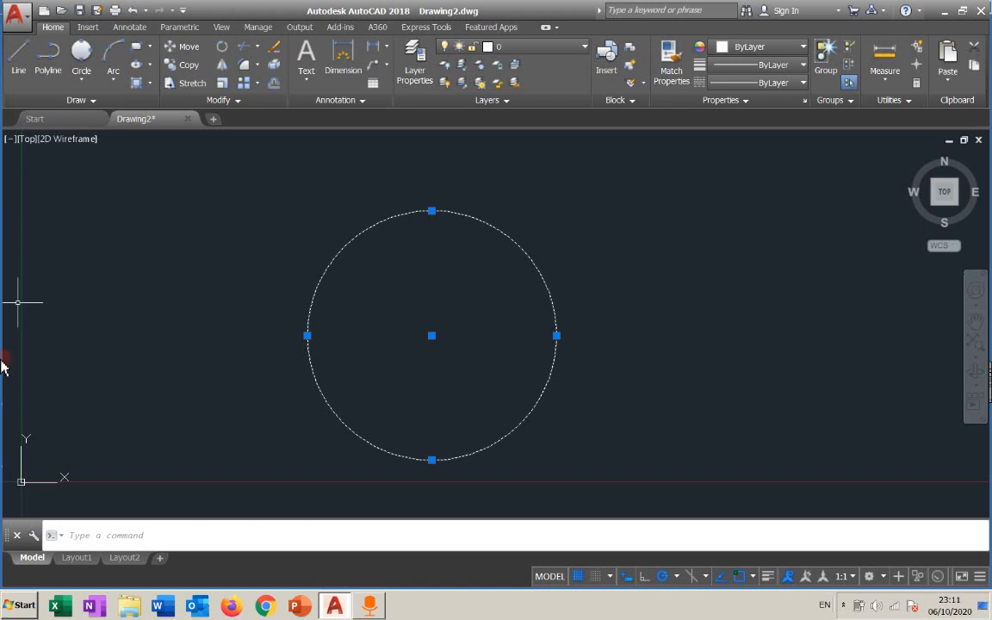
key("Escape")
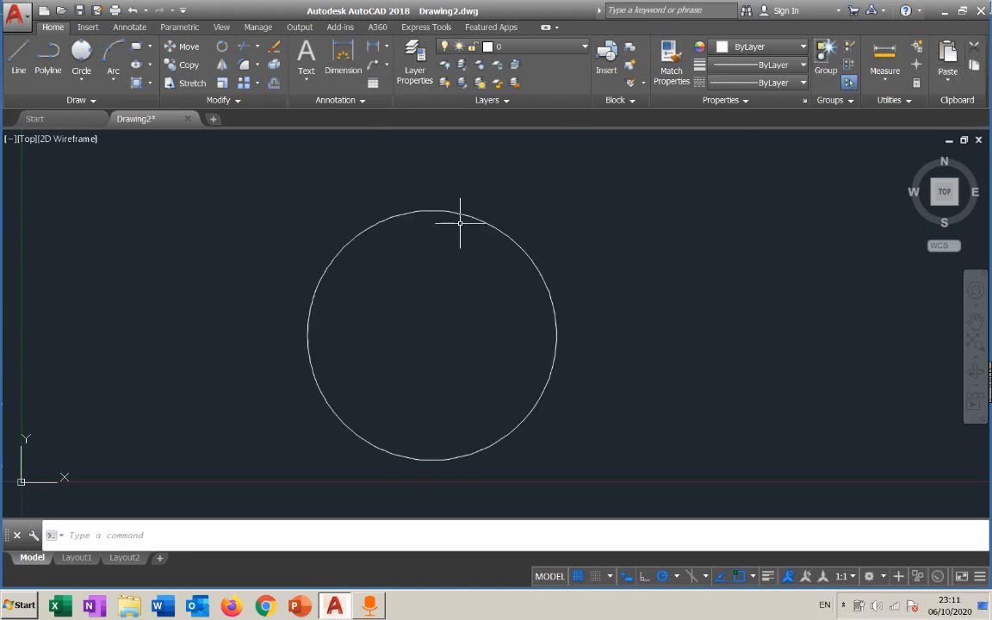
left_click(463, 212)
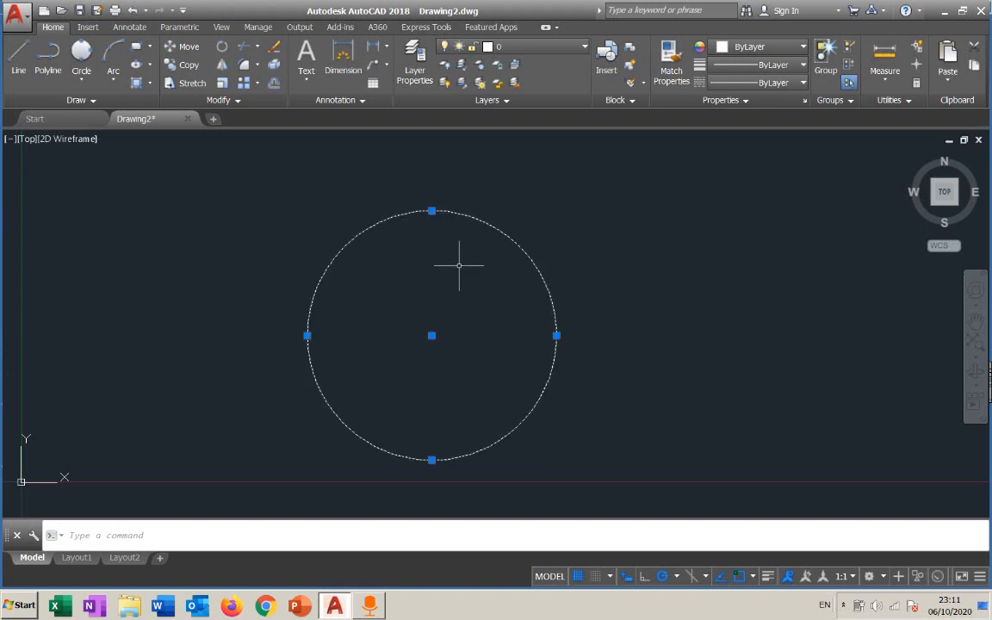
key("Escape")
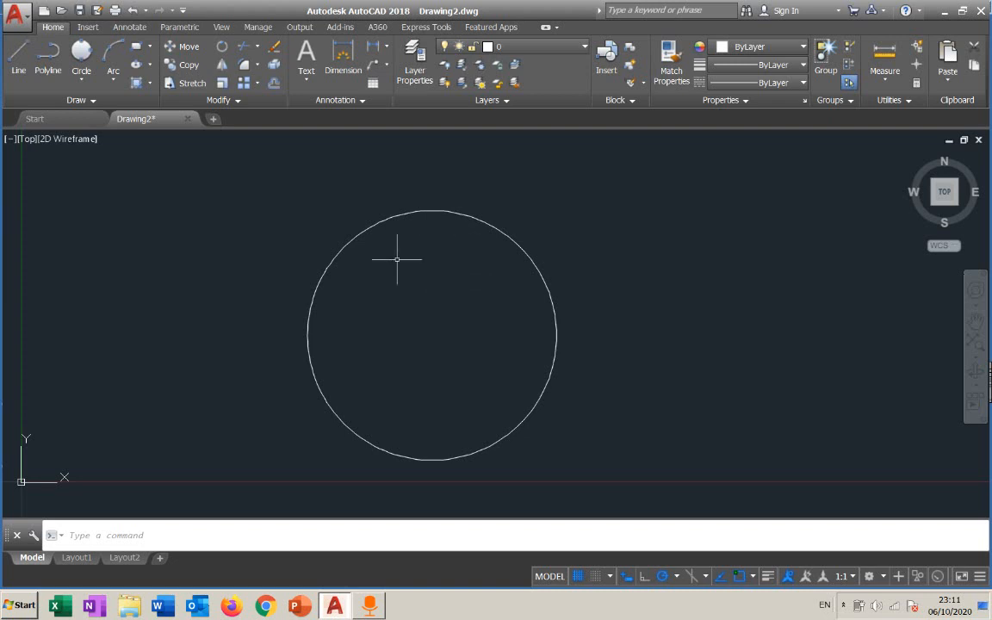
Switch between the Model, Layout1 and Layout2 tabs to compare model space with the paper layouts, ending in Model.
mouse_move(84, 560)
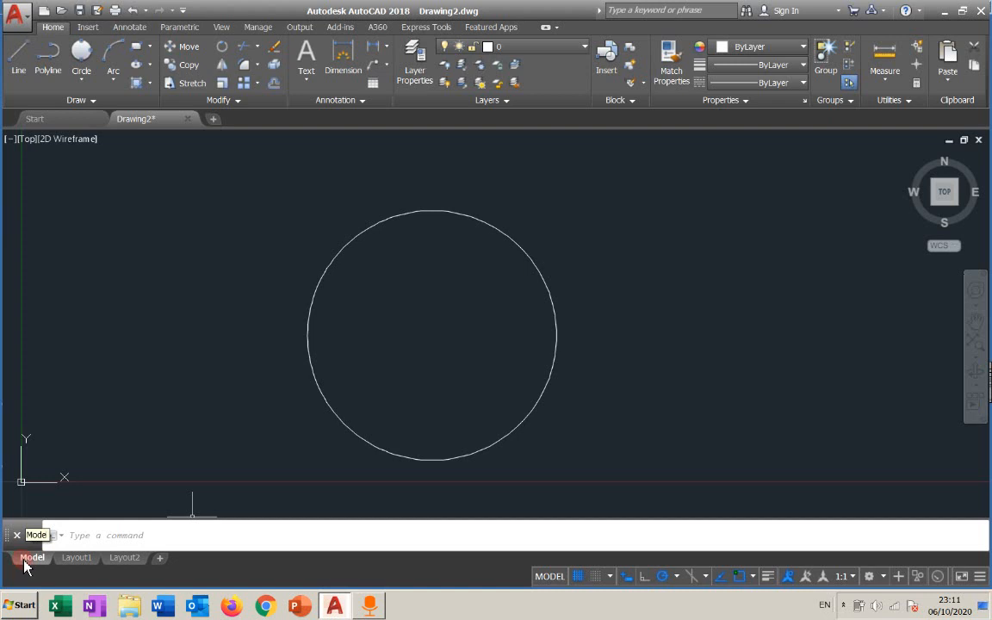
left_click(80, 557)
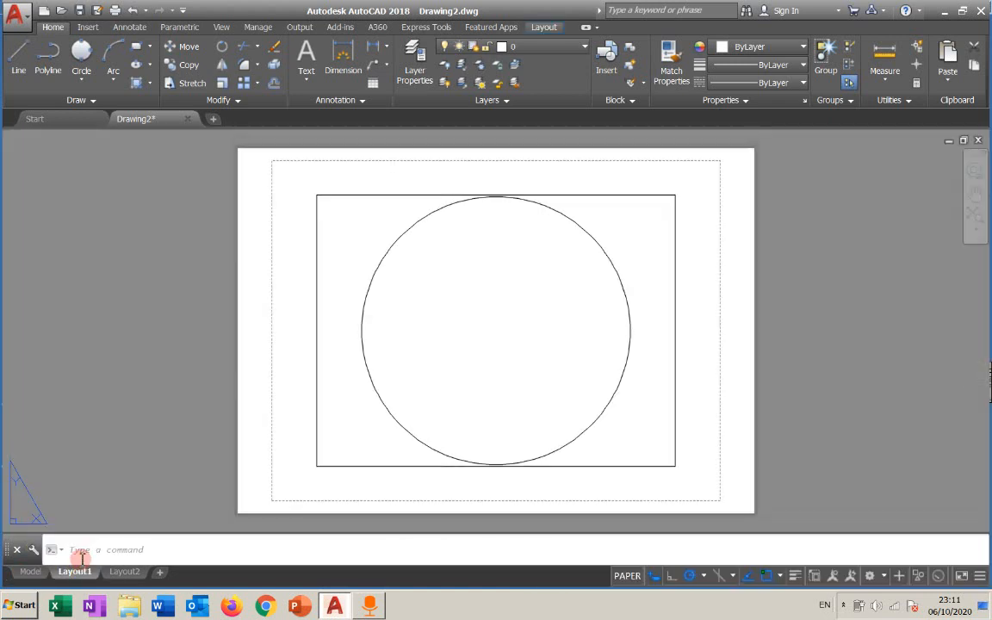
left_click(125, 572)
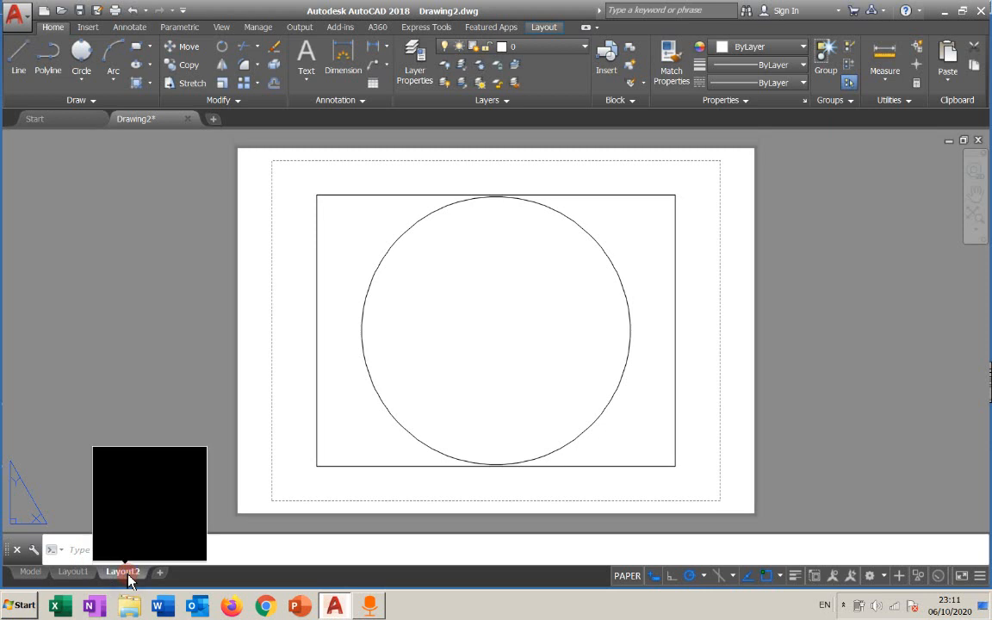
left_click(69, 575)
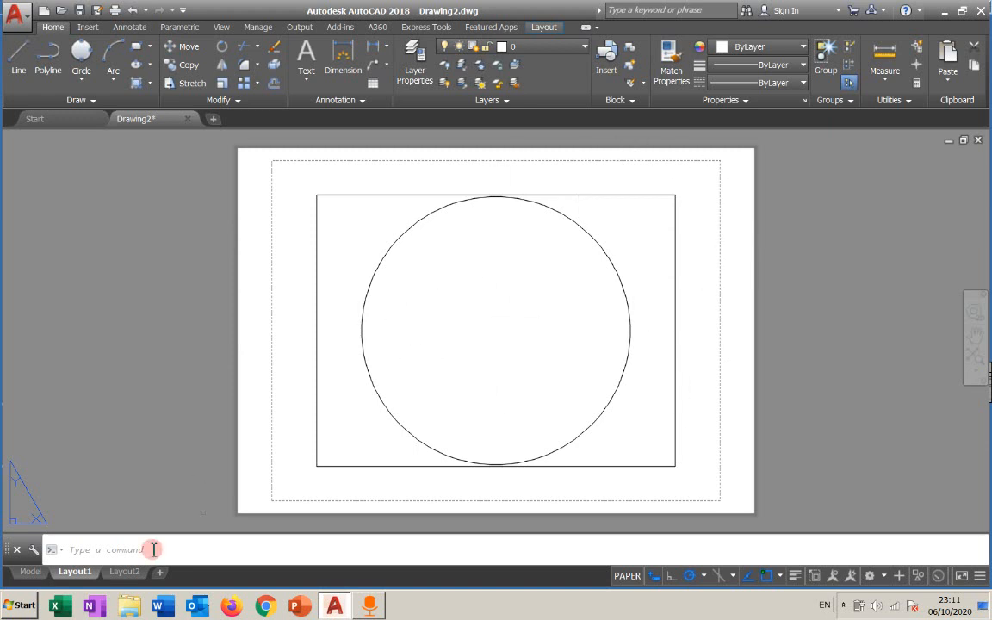
left_click(32, 572)
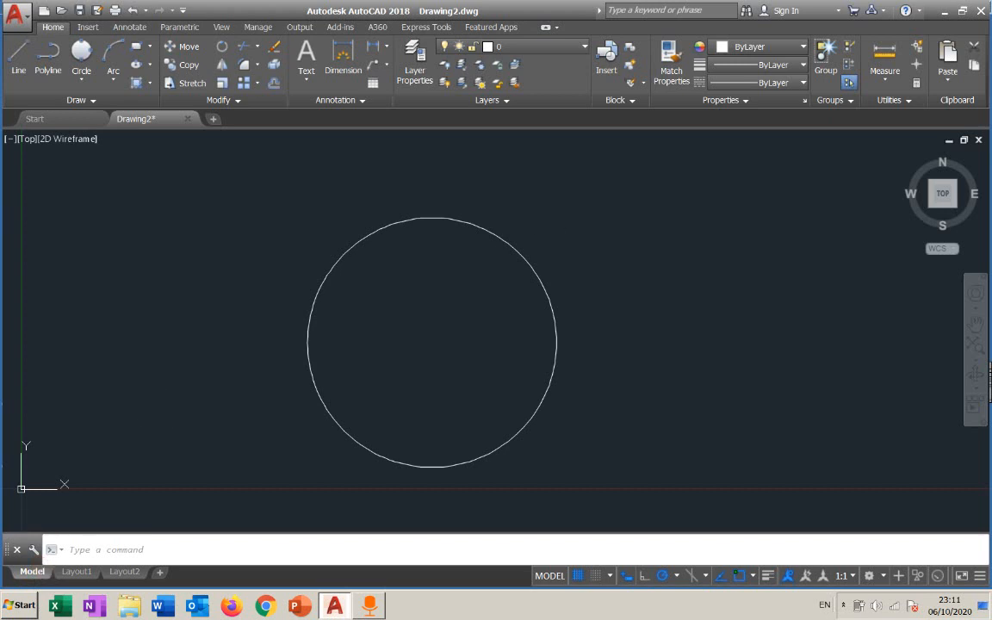
middle_click_drag(467, 317, 543, 292)
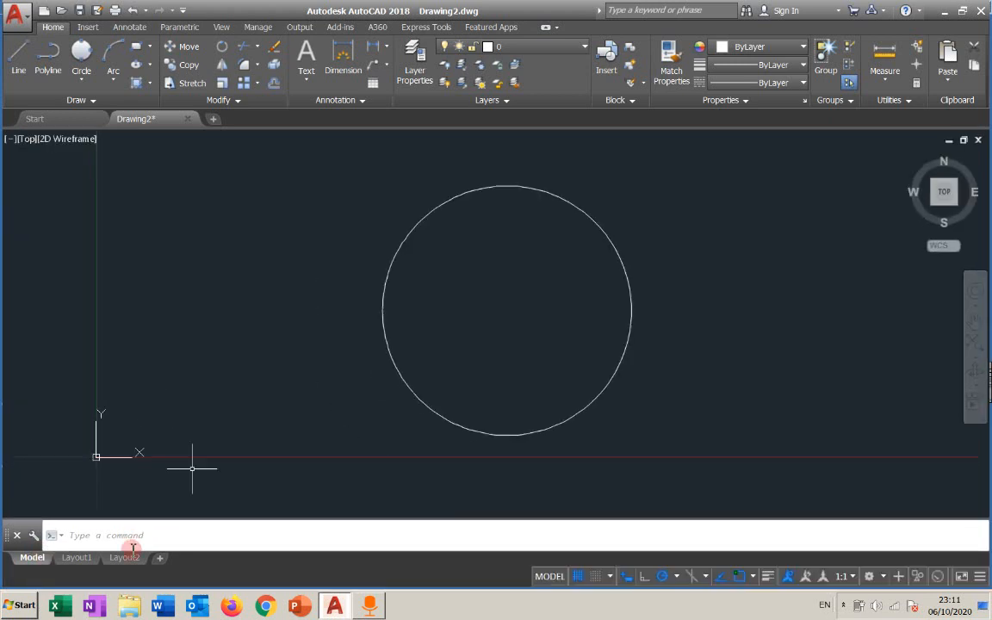
left_click(76, 557)
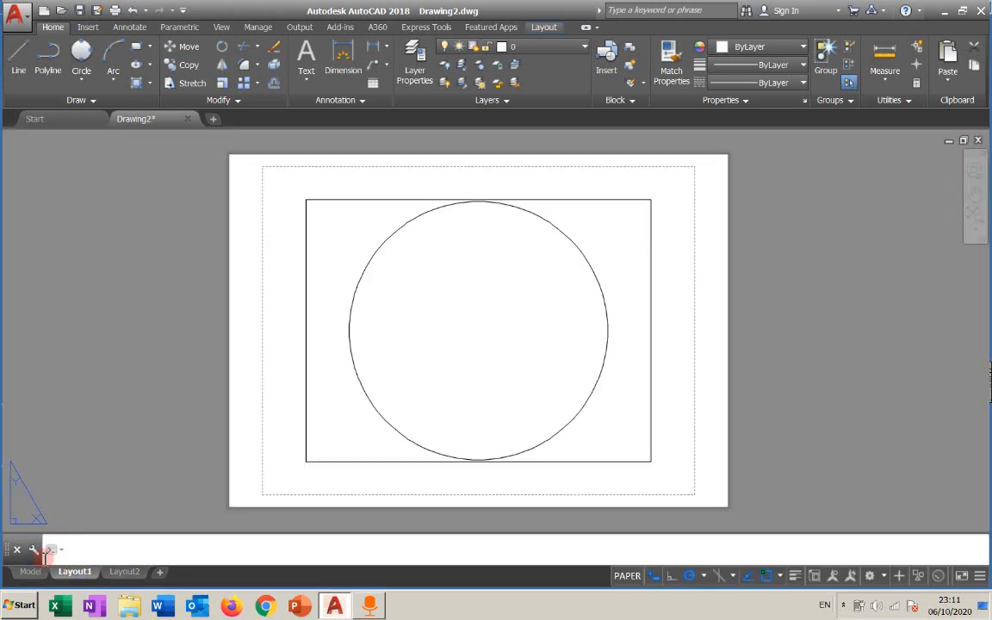
left_click(24, 572)
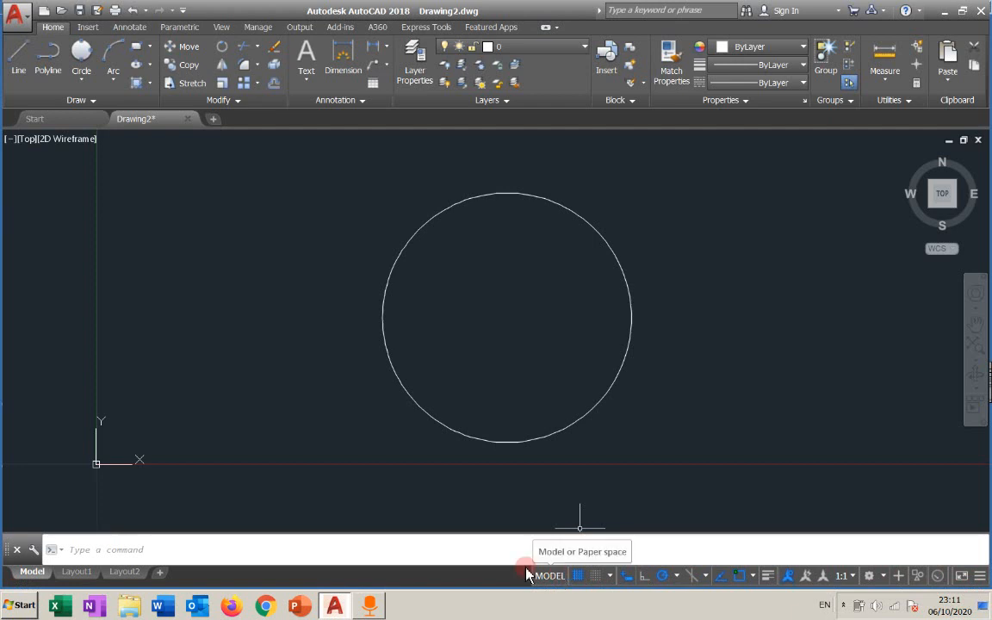
Toggle the status bar's model/paper space, dynamic input, grid display and ortho controls on and off.
left_click(561, 576)
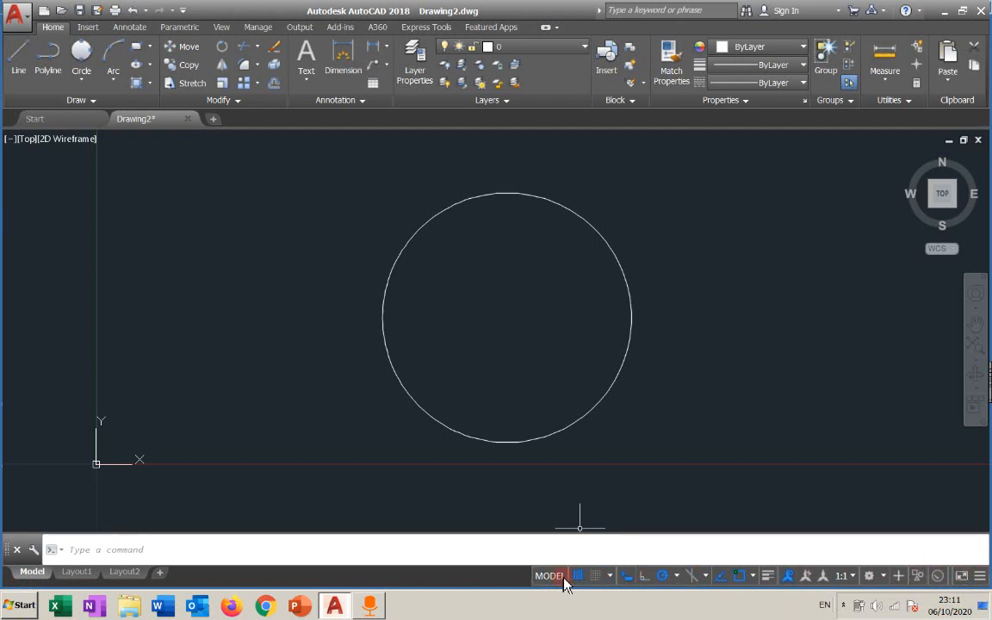
left_click(628, 575)
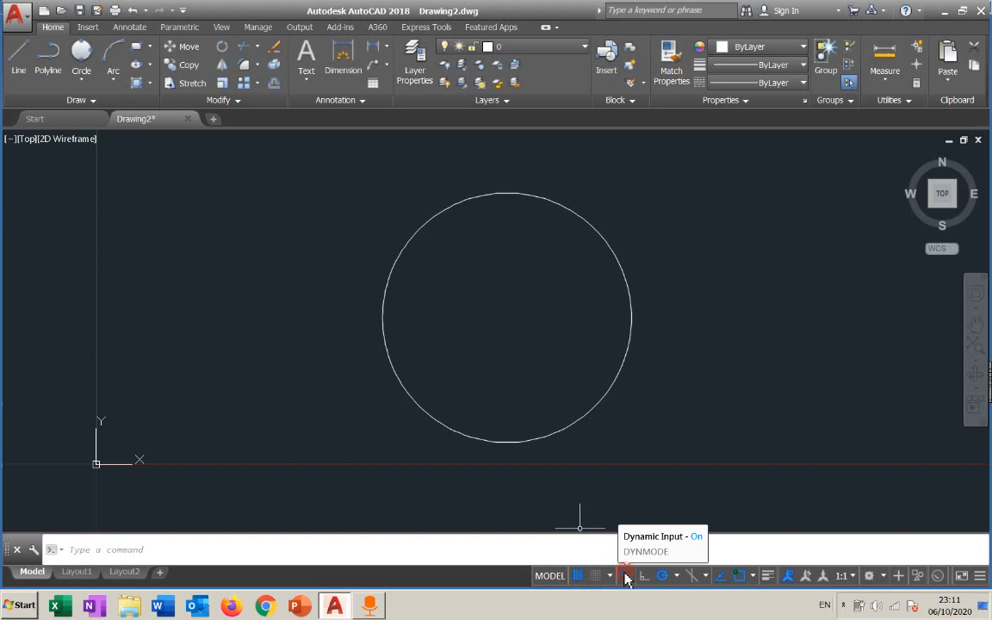
left_click(588, 579)
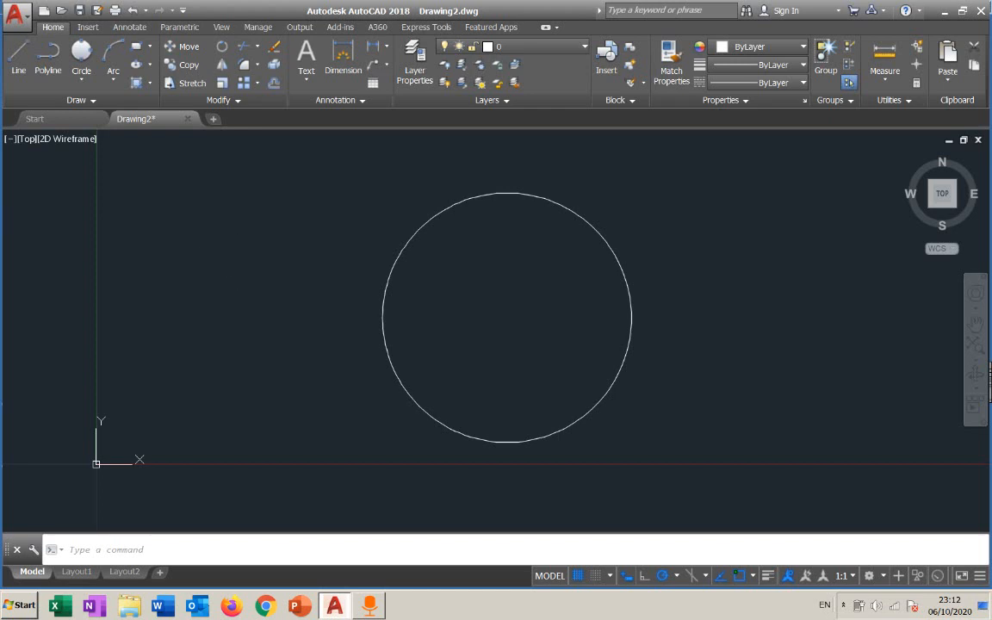
left_click(575, 577)
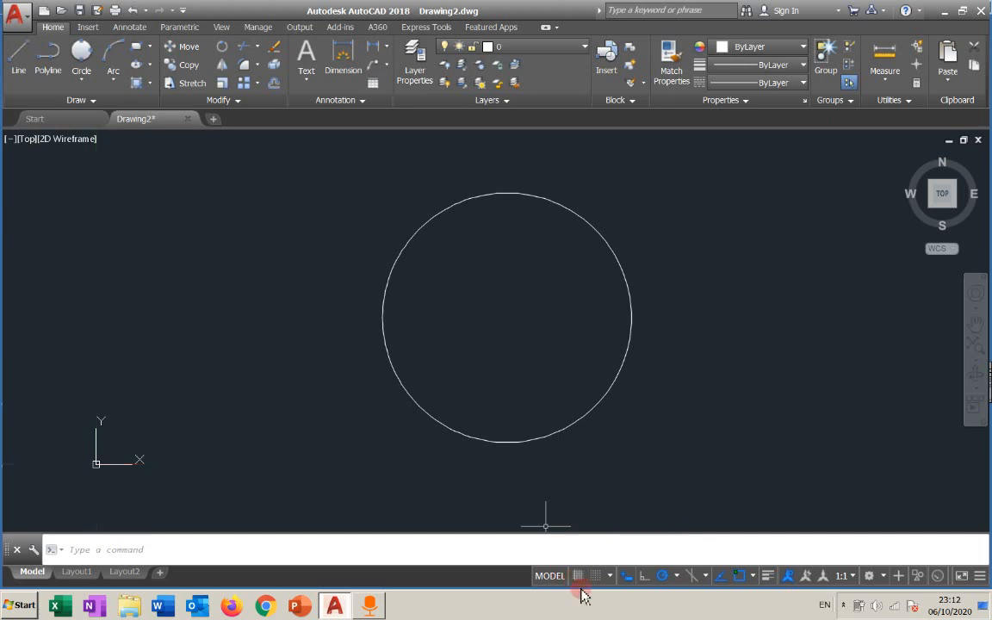
left_click(577, 576)
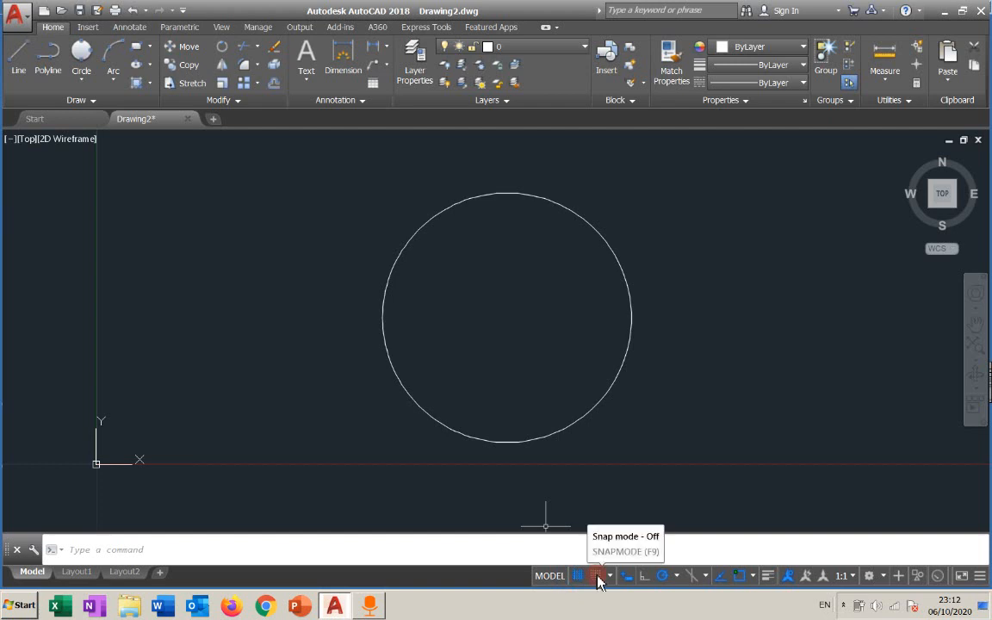
left_click(662, 576)
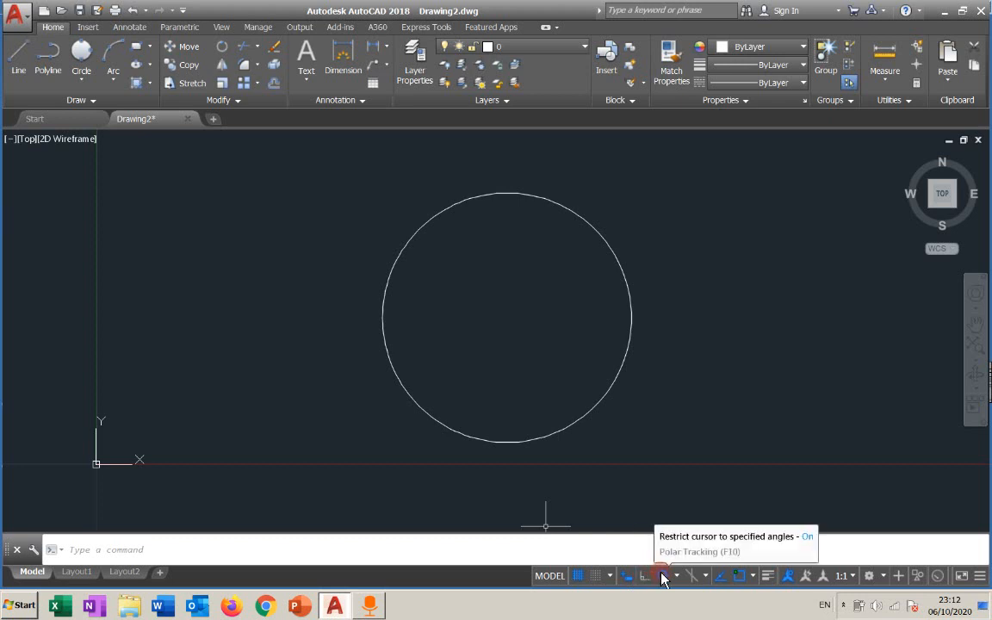
left_click(579, 576)
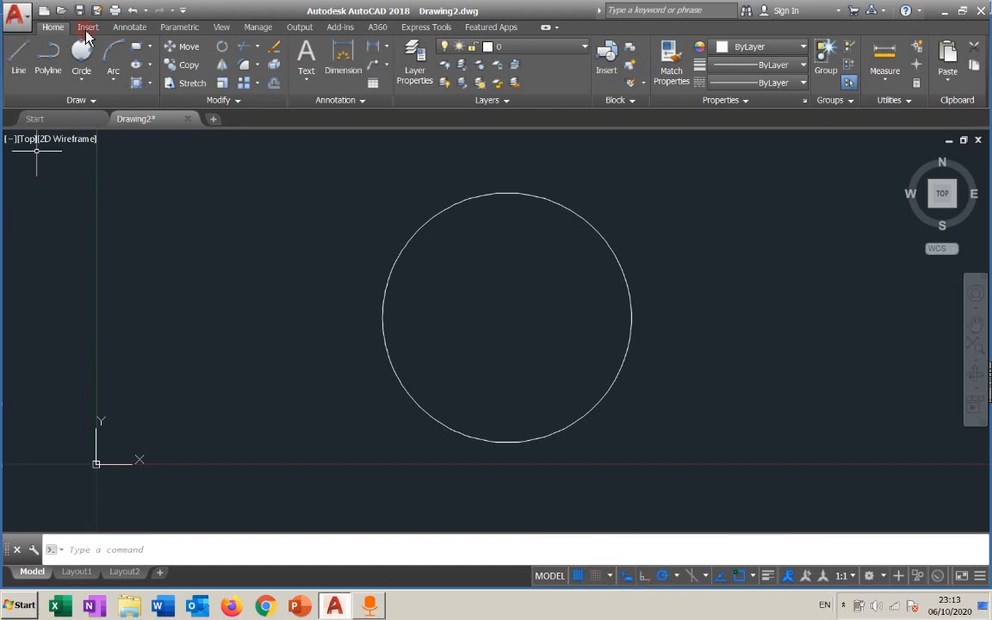
Start a line from a point left of the circle, switching Ortho mode on, off and on again, then cancel the line.
left_click(285, 303)
key("F8")
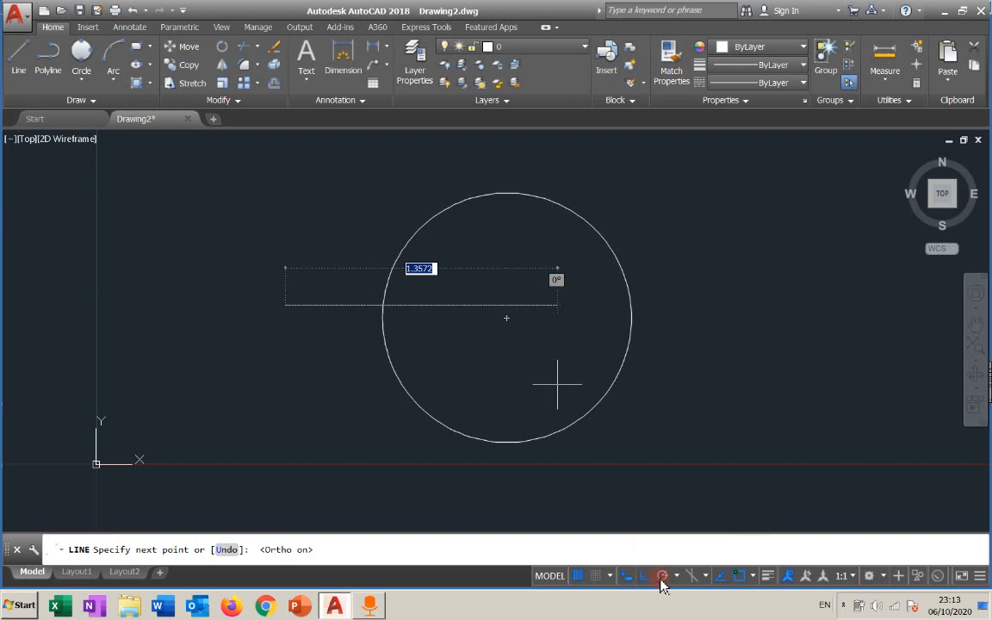
key("F8")
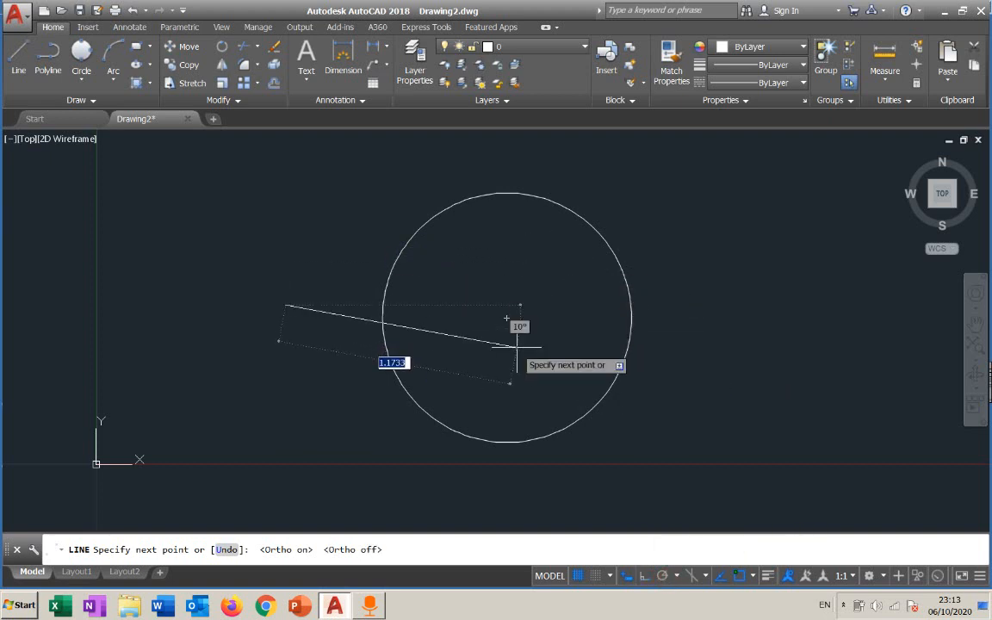
key("F8")
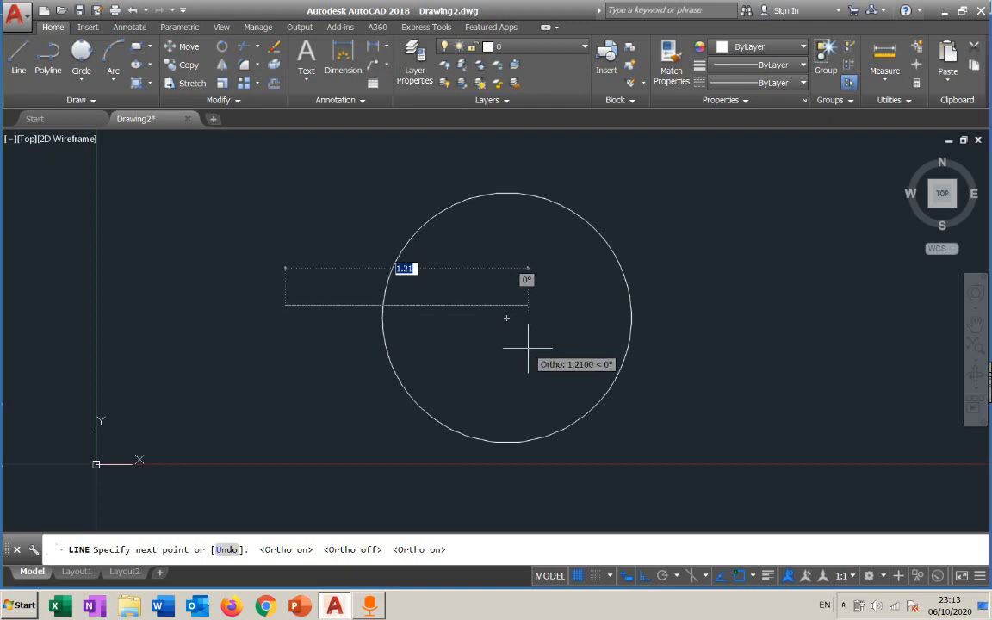
key("Escape")
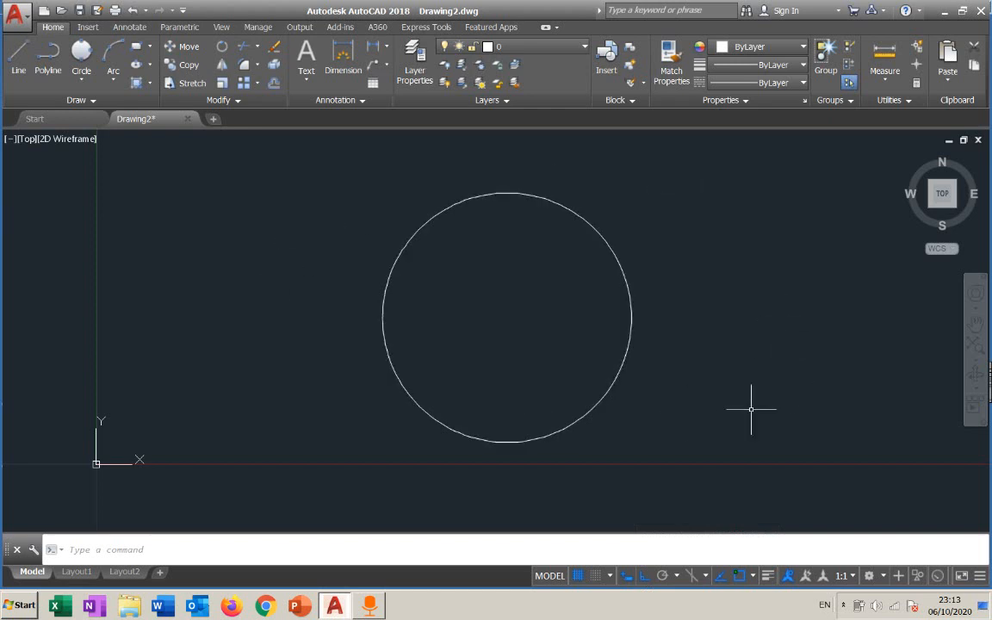
Close the Drawing2 tab without saving changes.
left_click(659, 254)
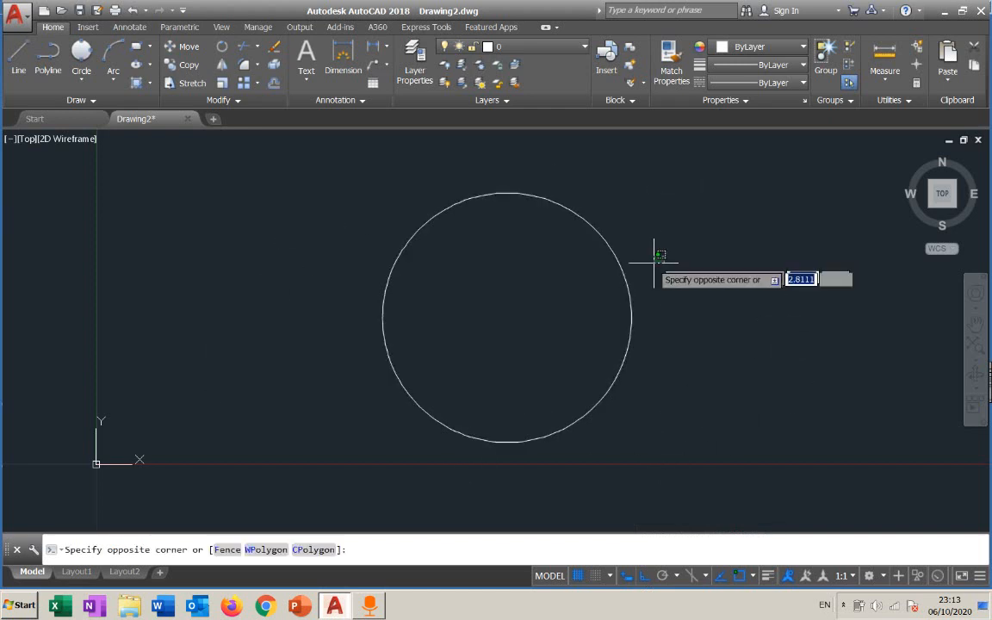
left_click(655, 261)
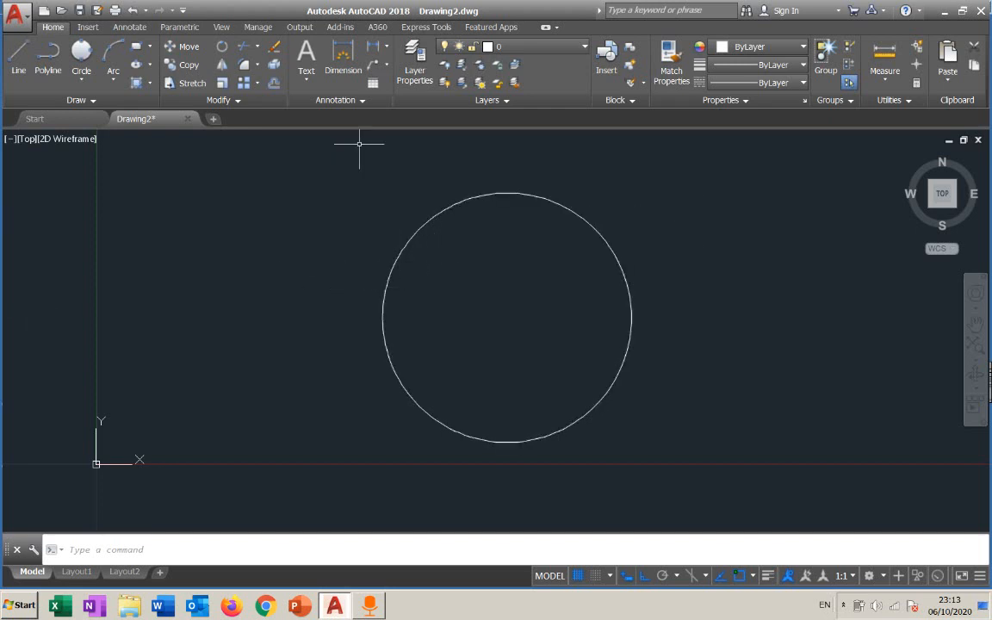
left_click(187, 118)
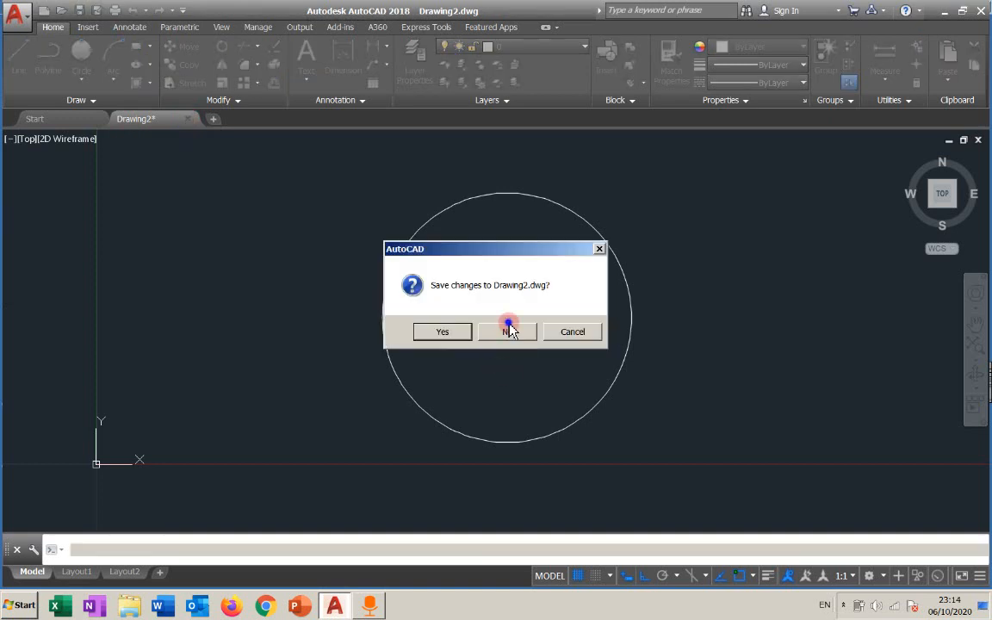
left_click(507, 330)
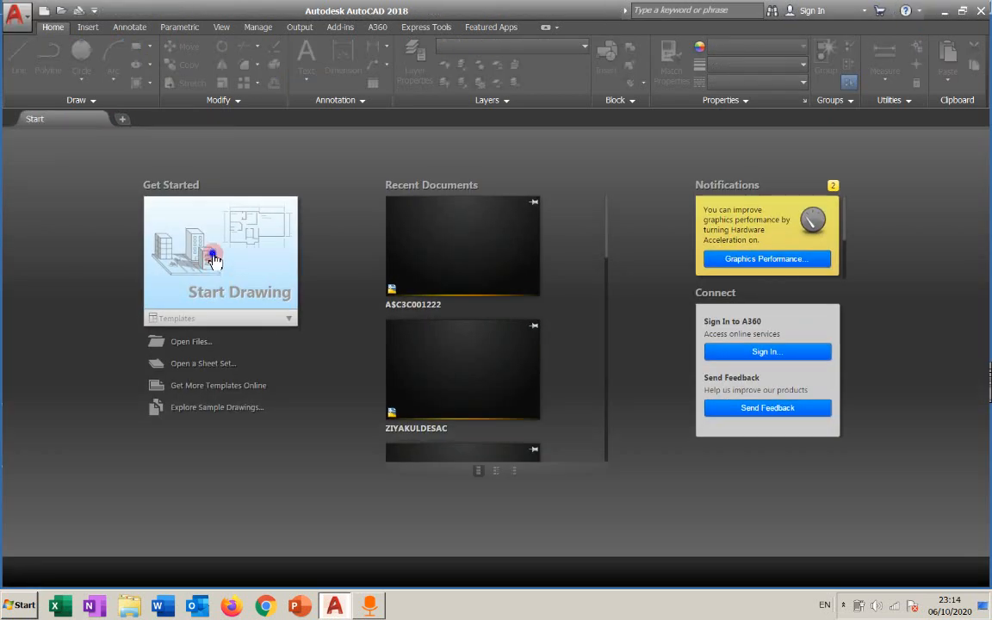
Start a new drawing and begin a line with Ortho mode turned on, then cancel it.
left_click(215, 262)
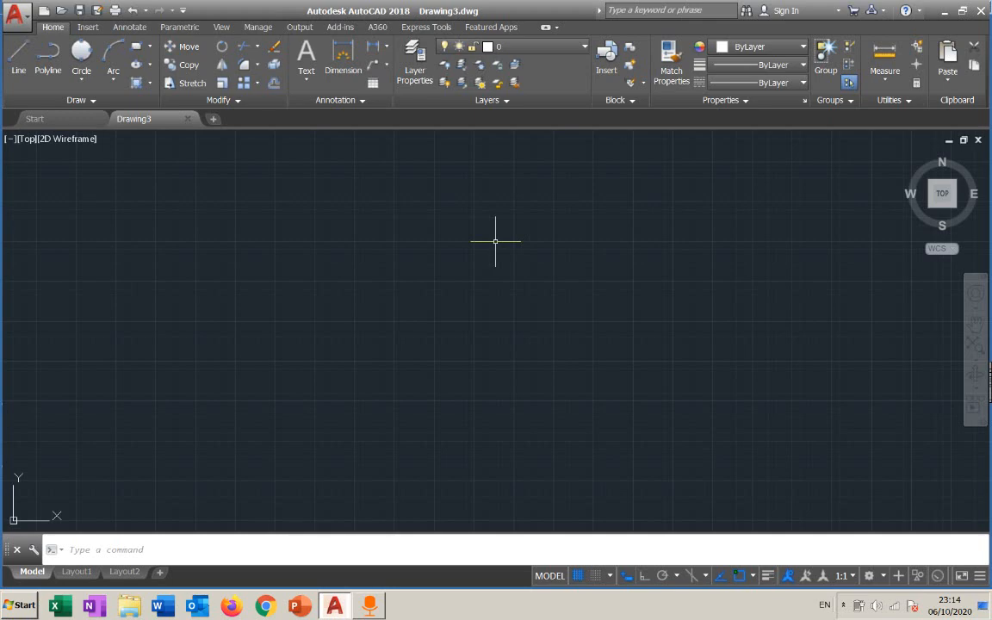
left_click(18, 69)
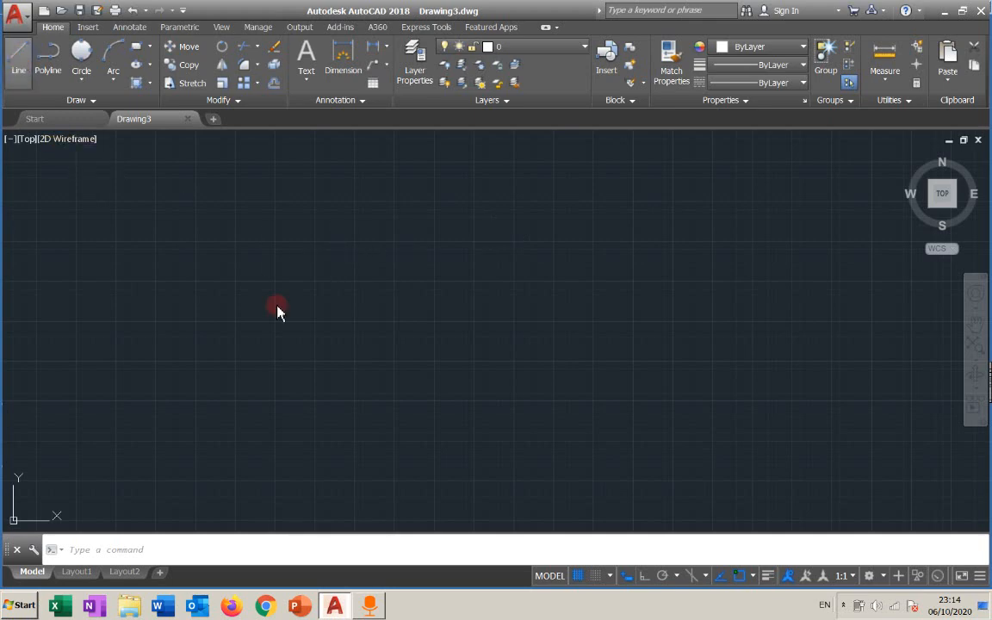
left_click(332, 287)
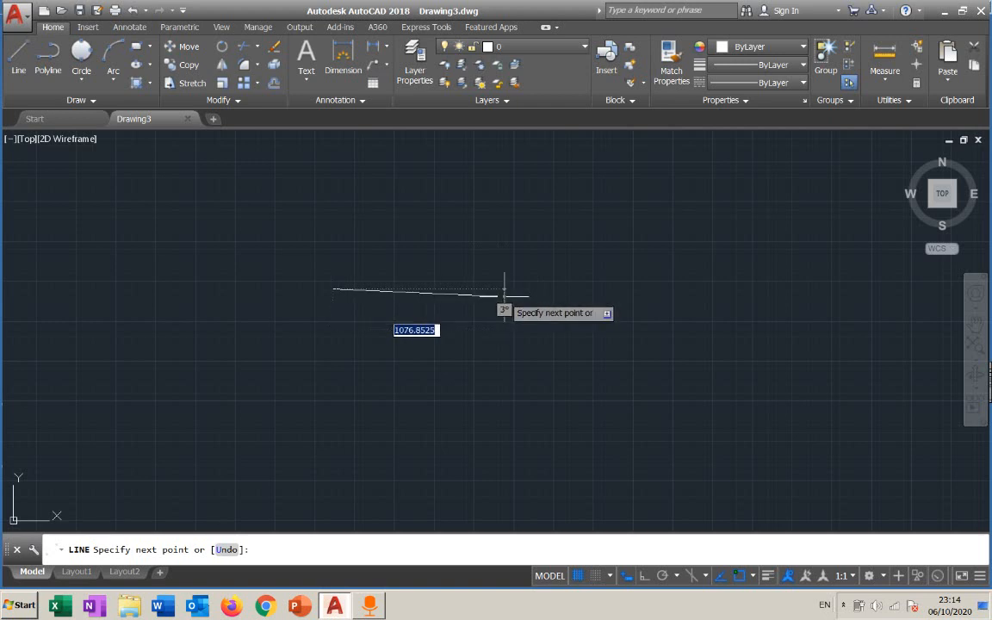
key("F8")
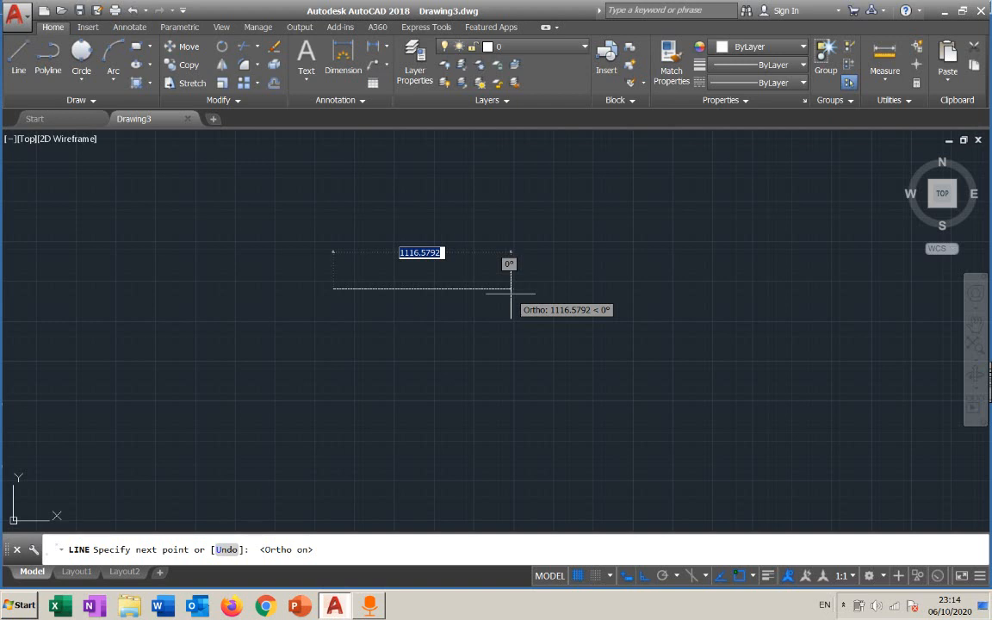
key("Escape")
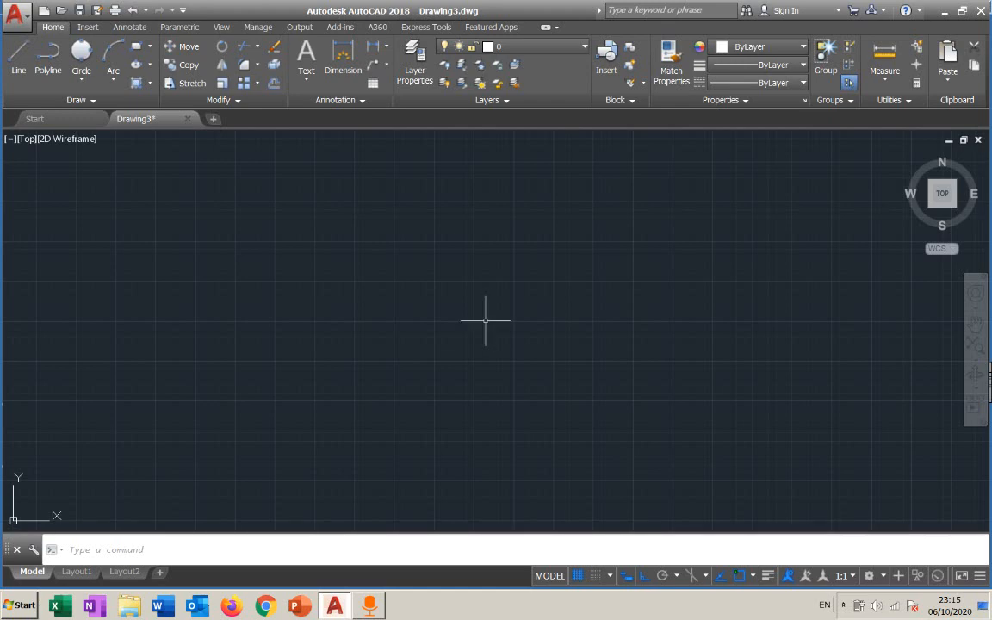
Start and cancel two horizontal lines with Line at different zoom levels of the new drawing.
scroll(485, 318, "down", 6)
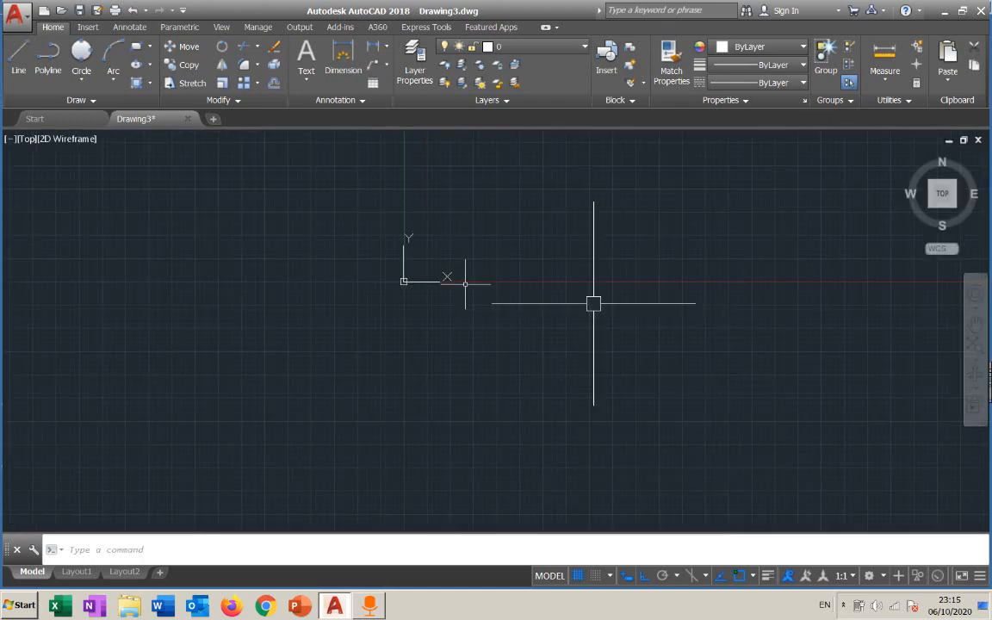
middle_click_drag(496, 274, 385, 467)
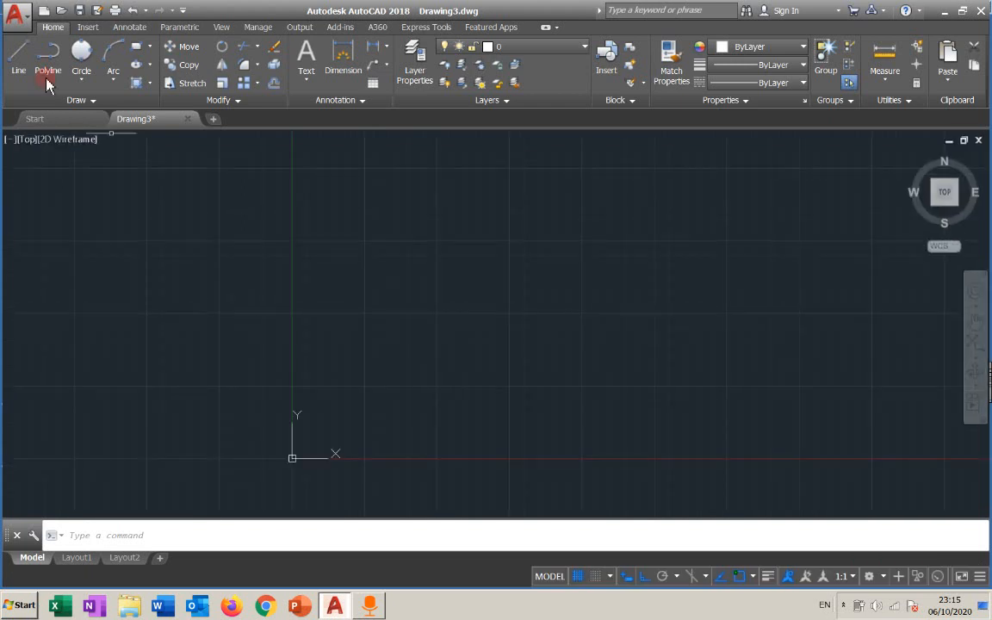
left_click(17, 61)
left_click(42, 314)
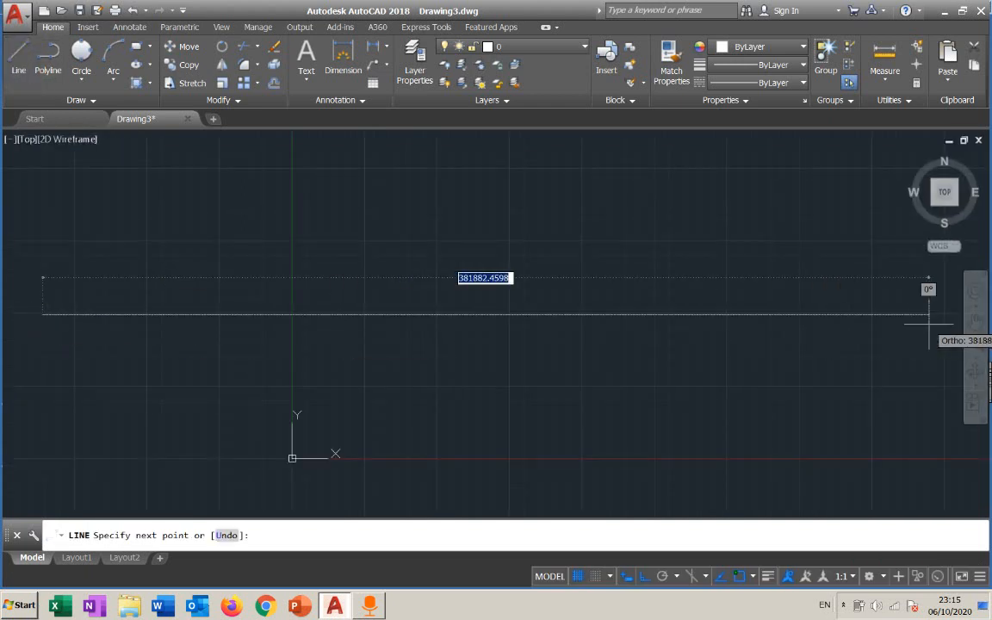
key("Escape")
scroll(394, 314, "down", 10)
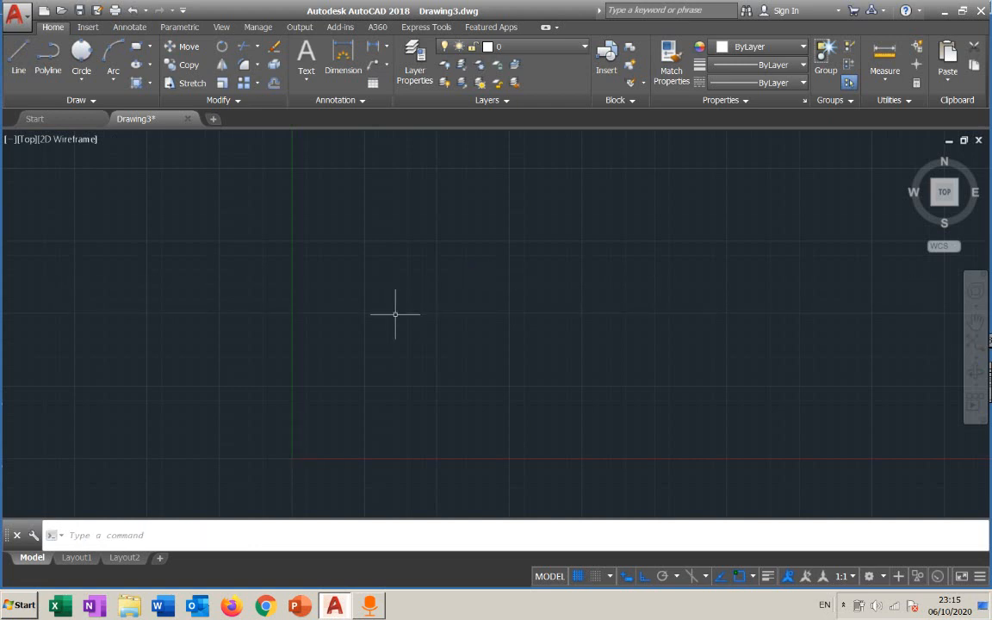
left_click(18, 61)
left_click(77, 278)
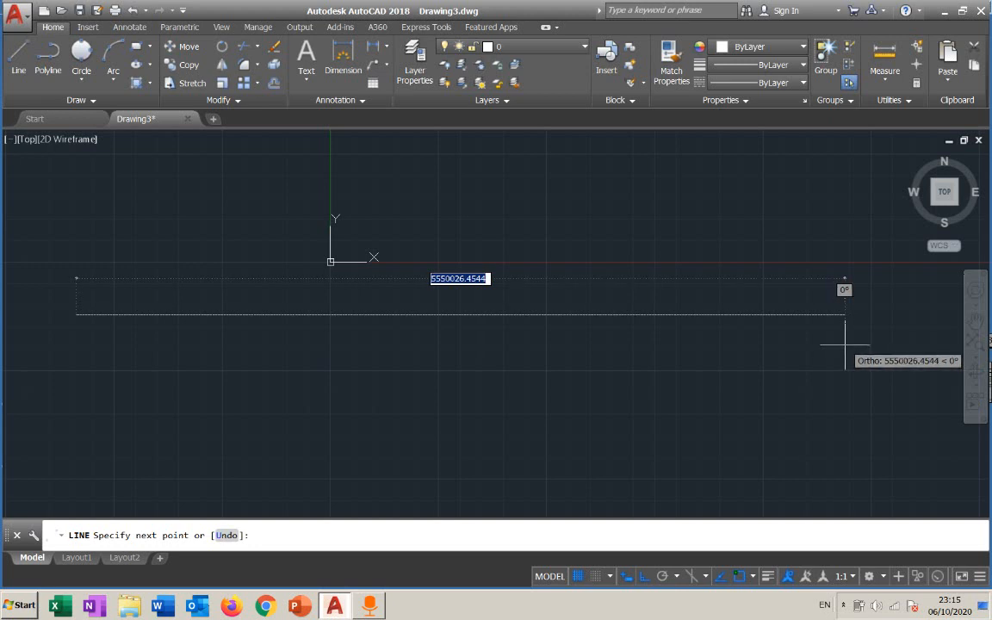
key("Escape")
Open the Drawing Units dialog by entering the UN command, then close it.
mouse_move(564, 249)
middle_mouse_down()
mouse_move(465, 365)
mouse_move(433, 443)
middle_mouse_up()
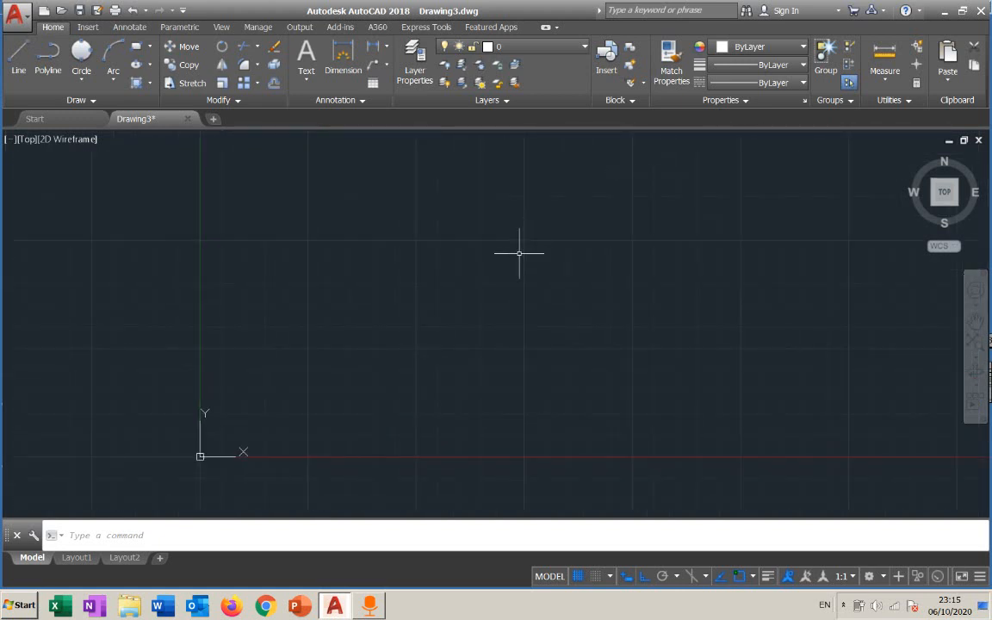
scroll(519, 253, "up", 3)
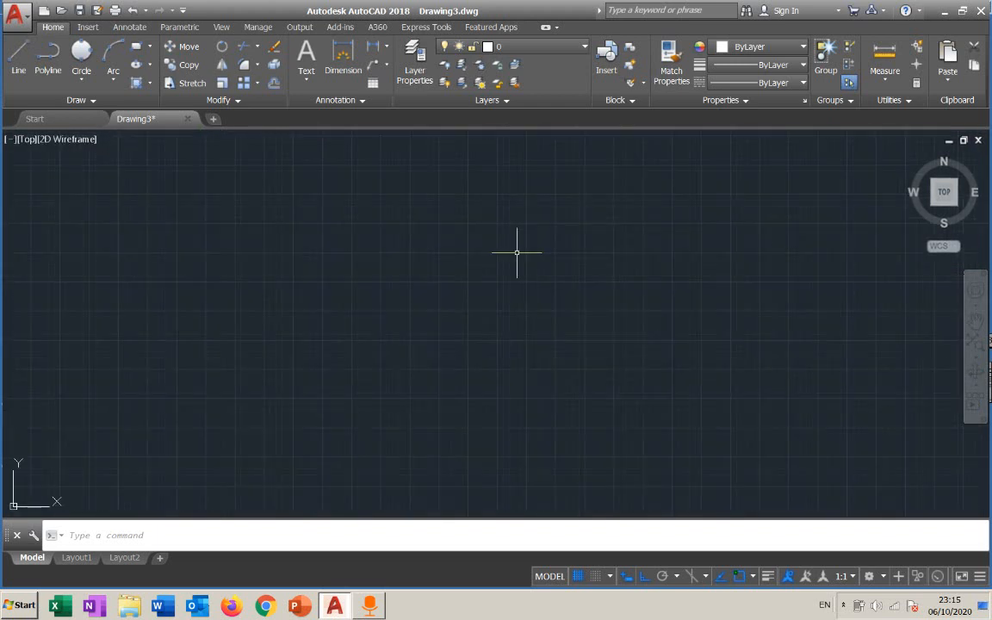
scroll(516, 252, "up", 2)
scroll(517, 252, "up", 3)
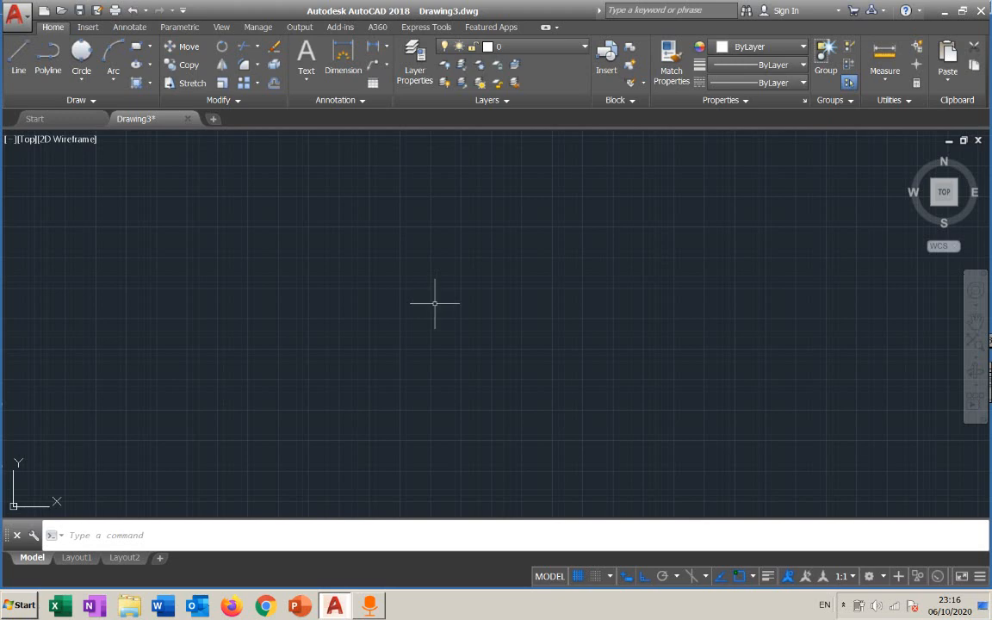
type("UN")
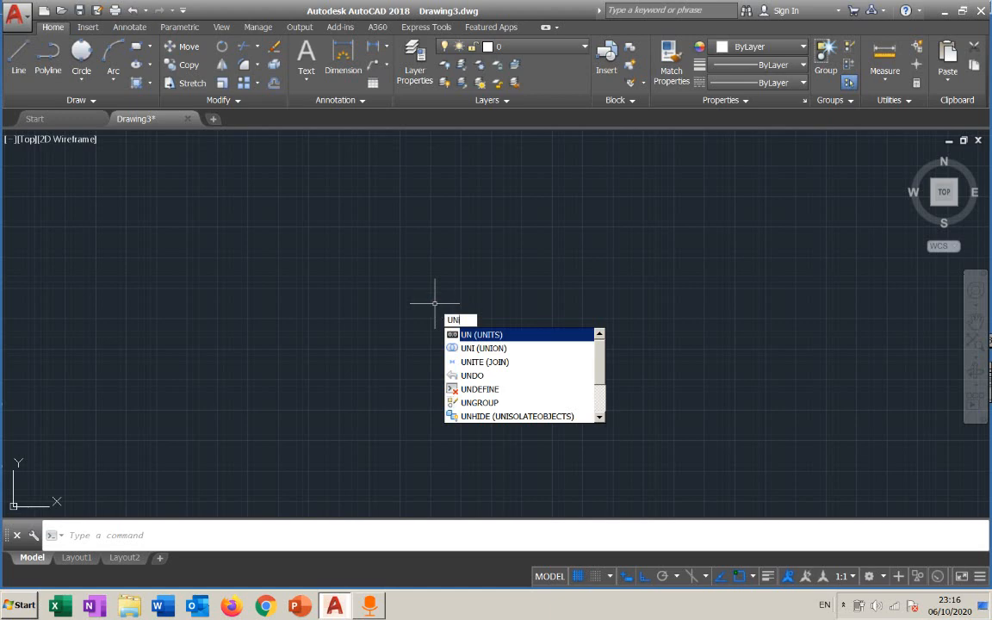
type("ITs")
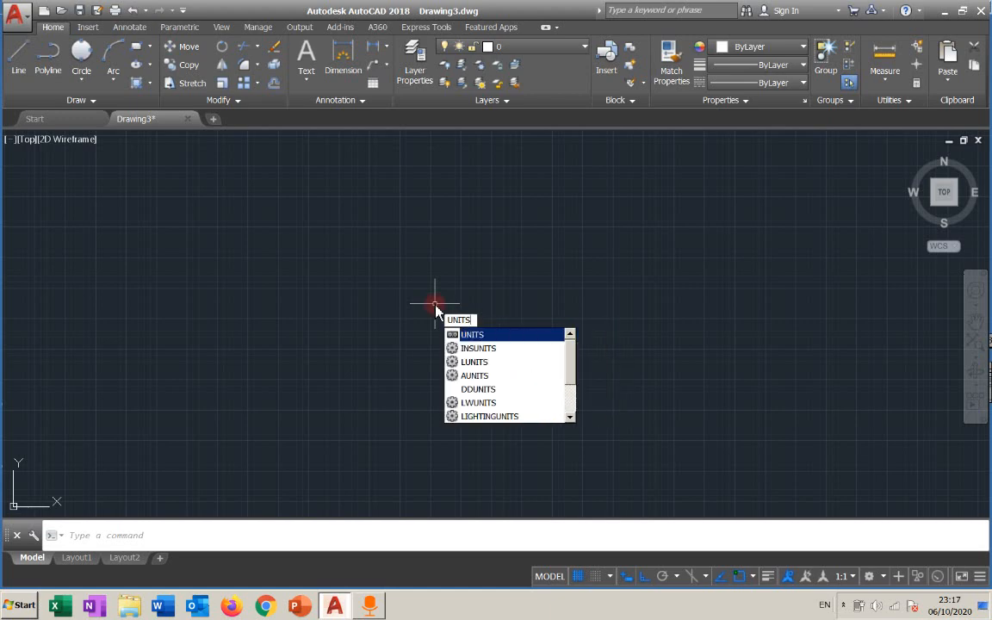
key("BackSpace")
key("BackSpace")
key("BackSpace")
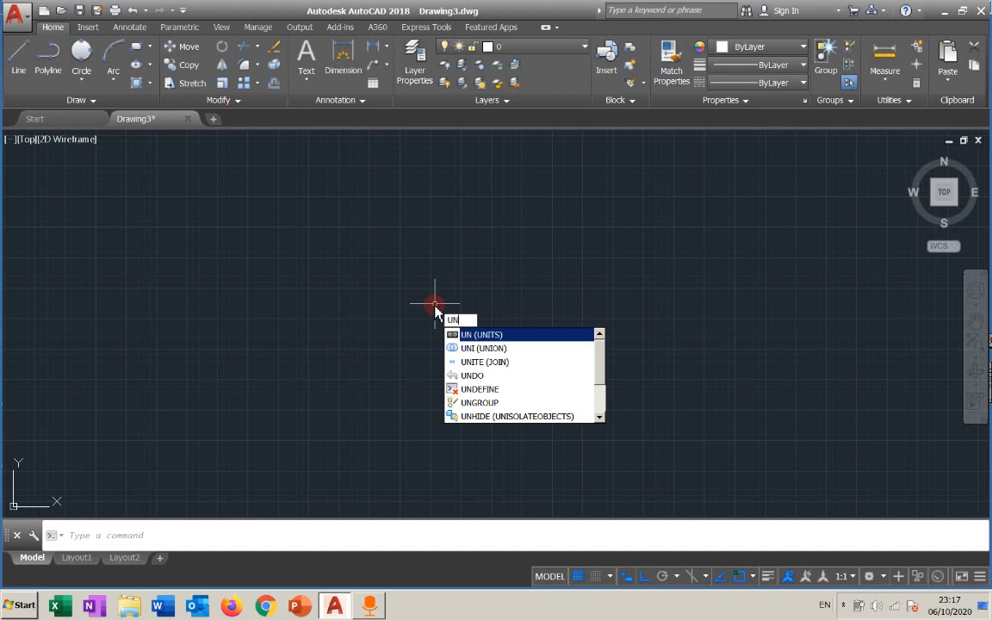
key("Return")
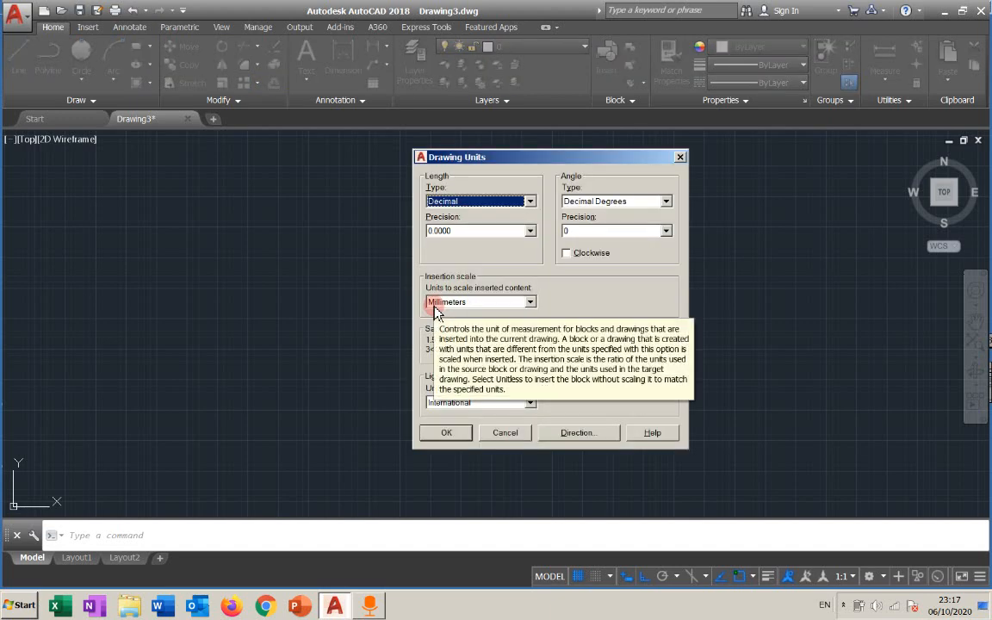
left_click(680, 157)
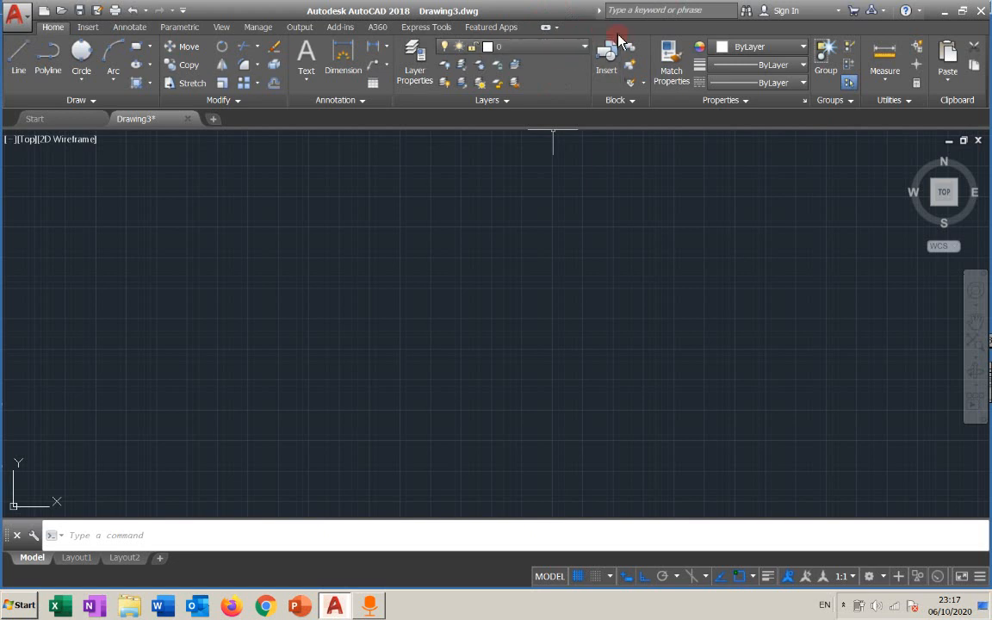
Reopen the Drawing Units dialog with the UN command and dismiss it.
type("un")
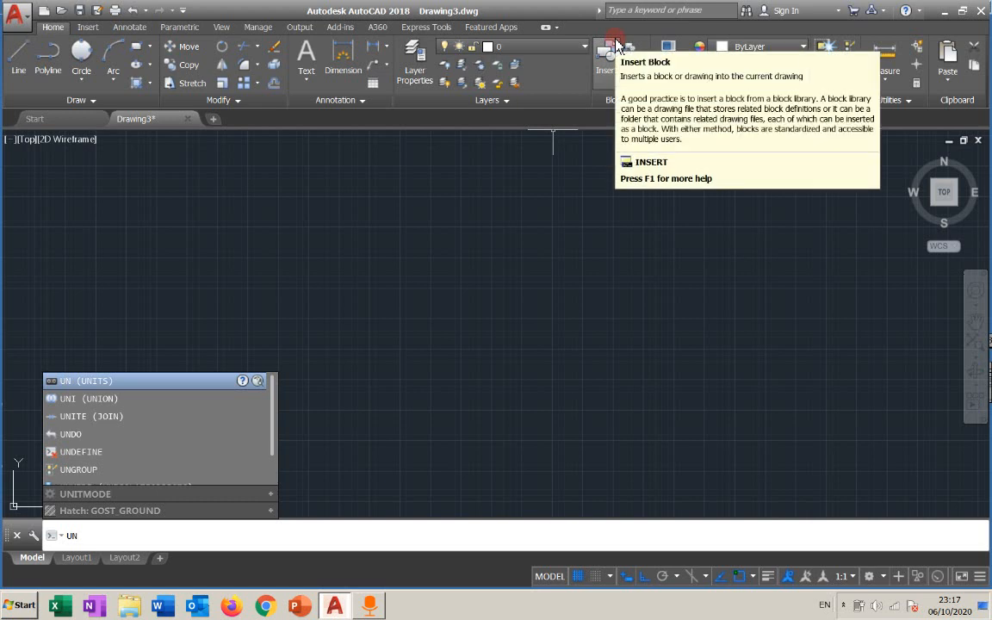
key("Return")
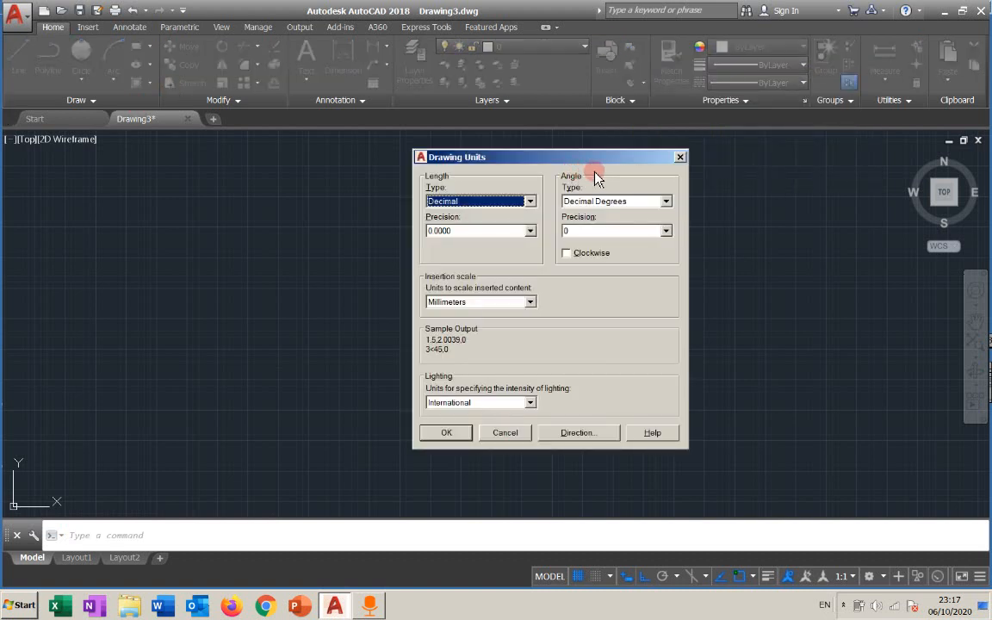
left_click(680, 157)
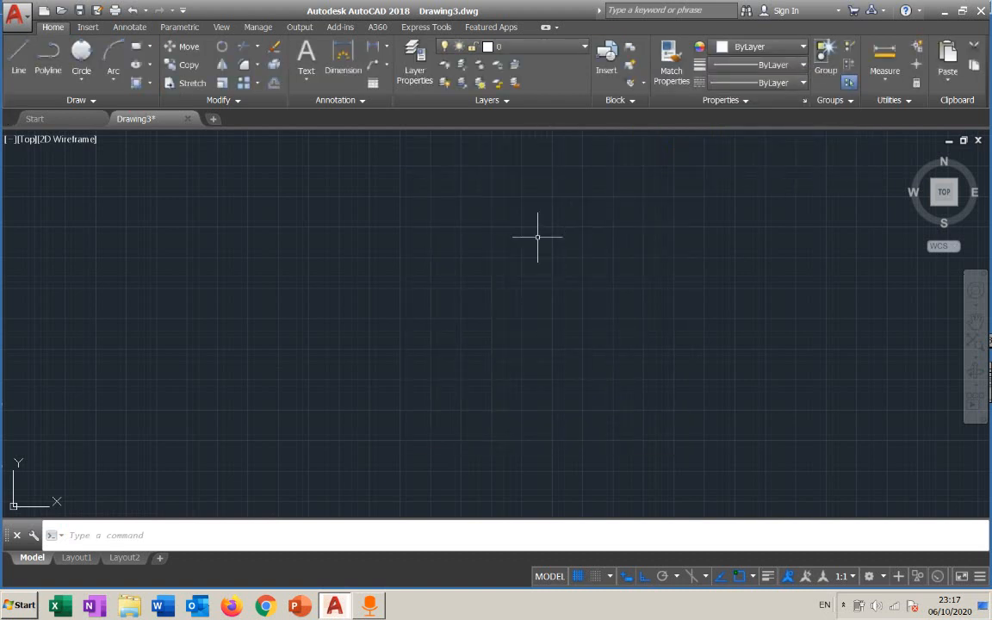
Enter UN at the cursor prompt and again at the command line, cancelling each attempt.
type("UN")
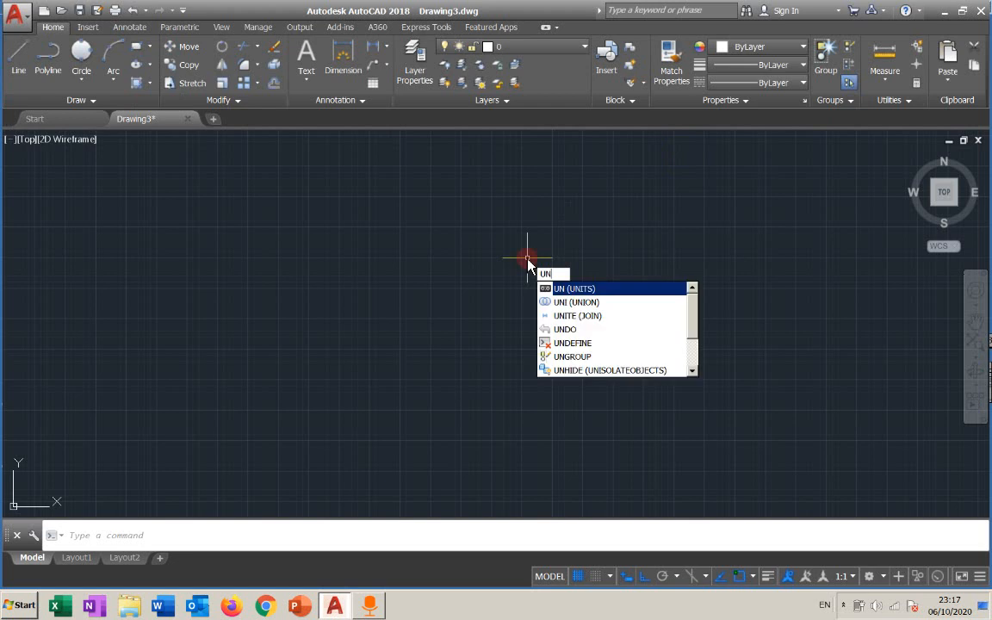
key("Escape")
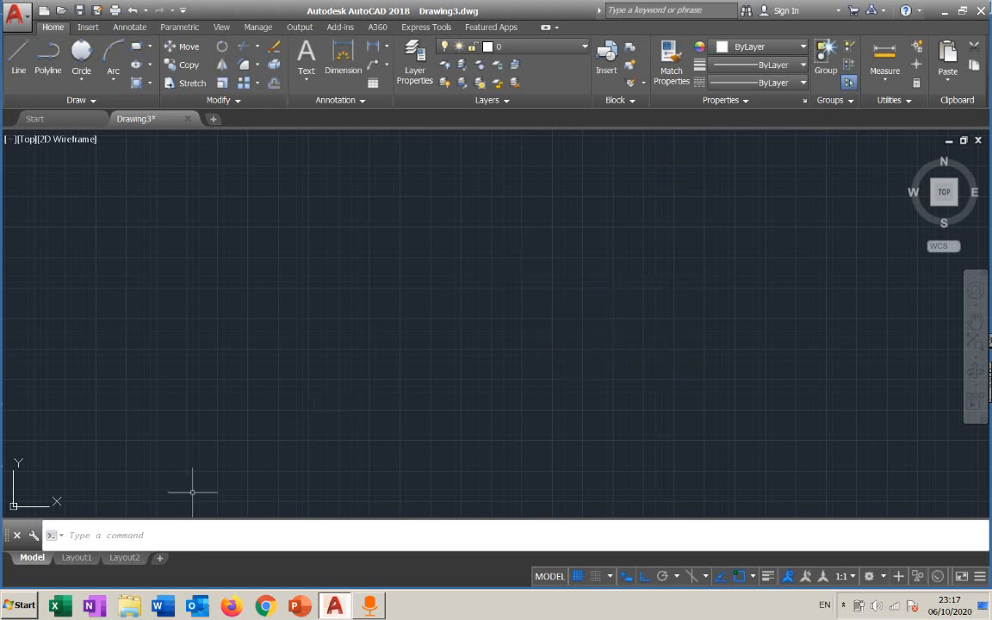
left_click(172, 540)
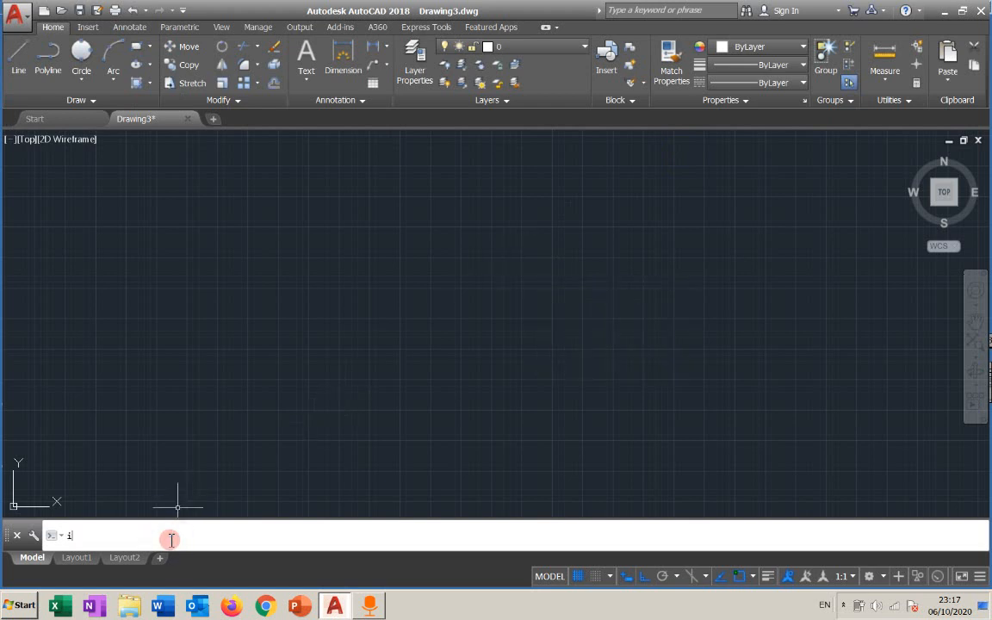
type("un")
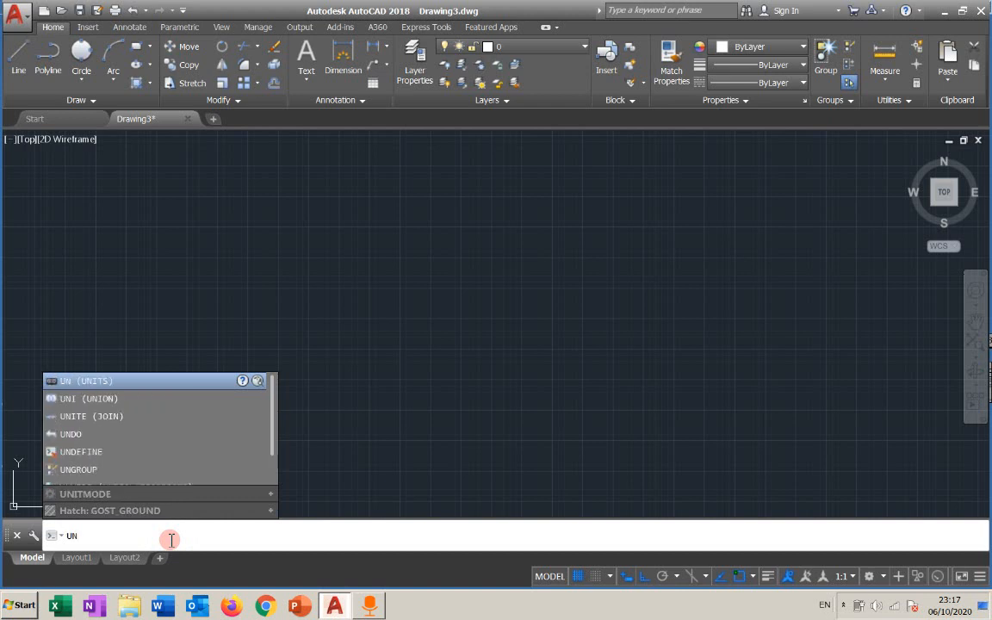
key("Escape")
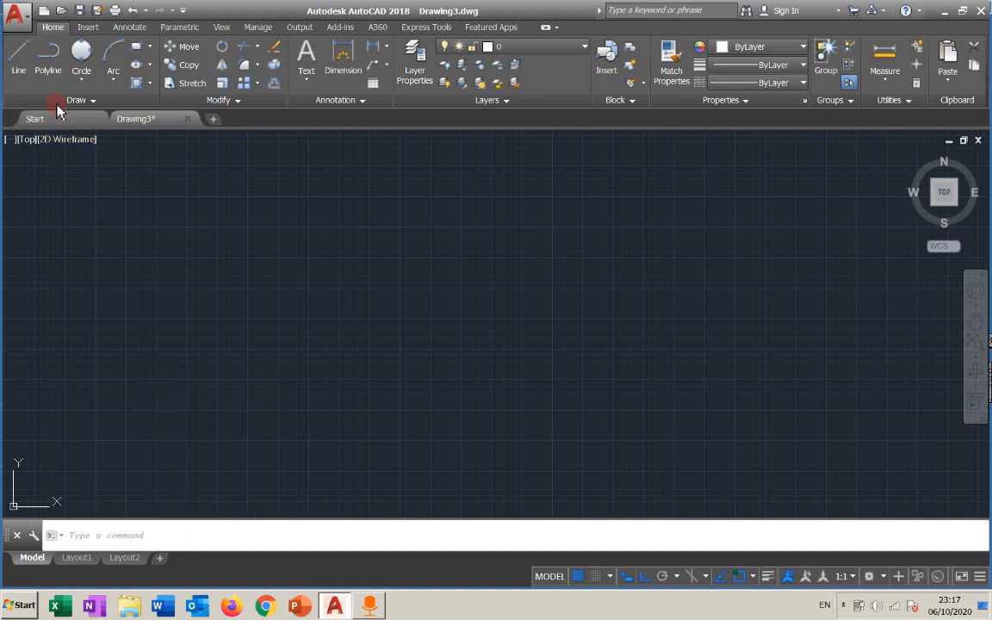
Search the application menu for units, then leave the menu.
left_click(19, 15)
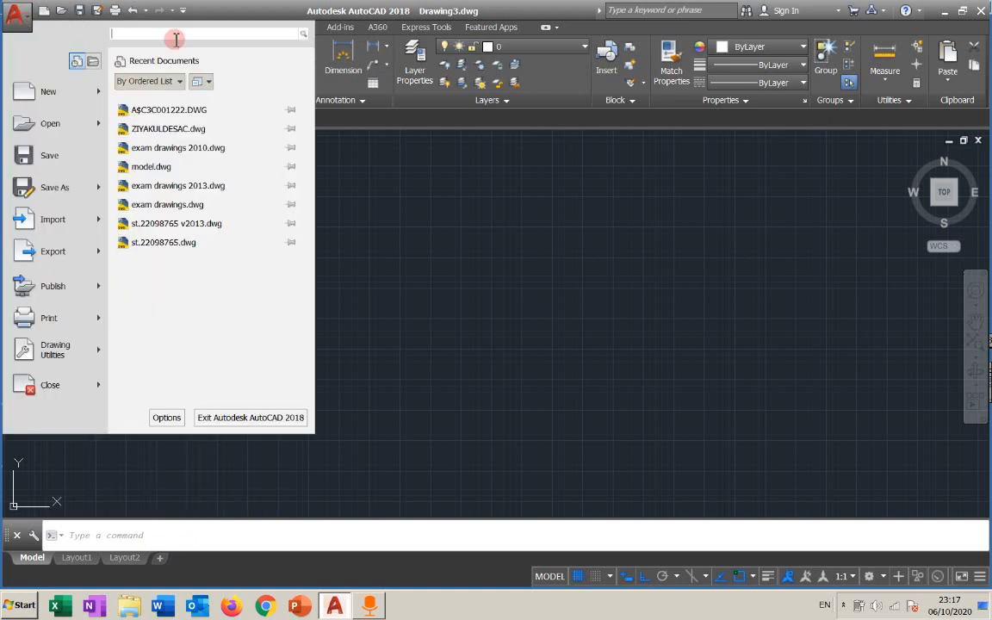
type("units")
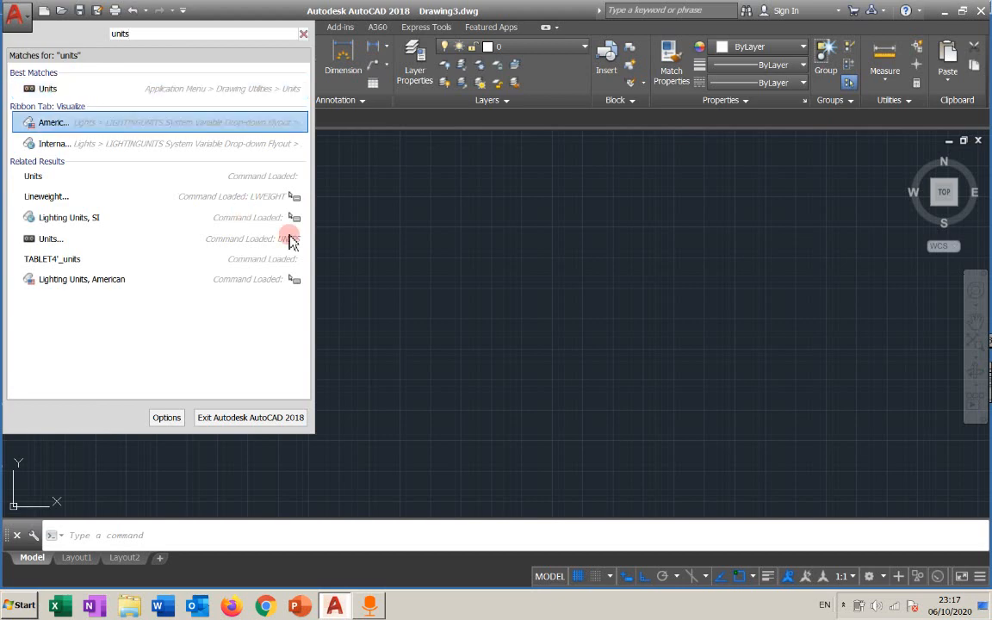
left_click(483, 278)
left_click(455, 224)
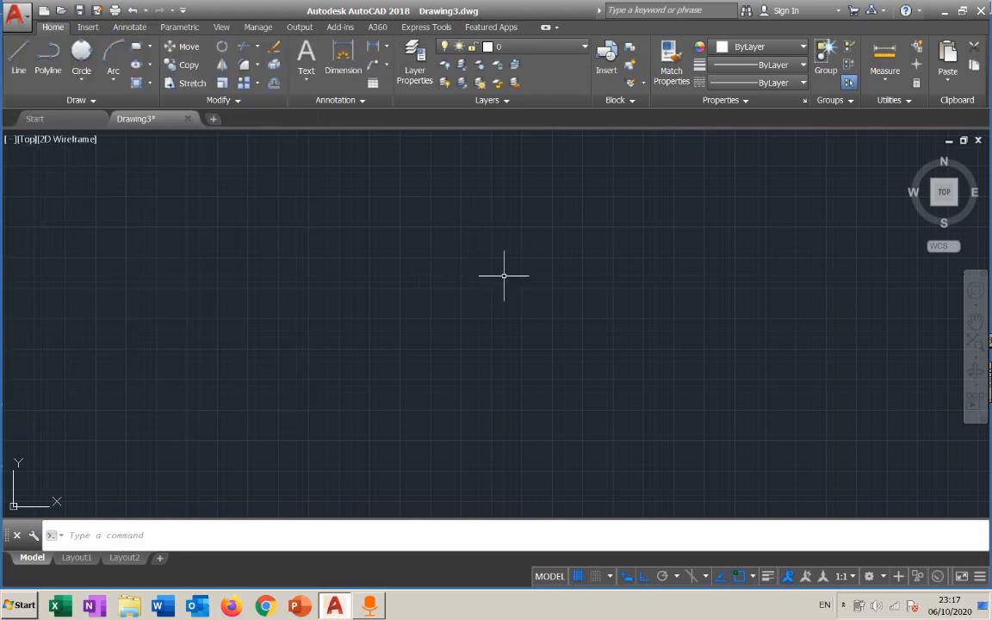
Open Drawing Units with the UN command and set the insertion scale units to Meters.
type("UN")
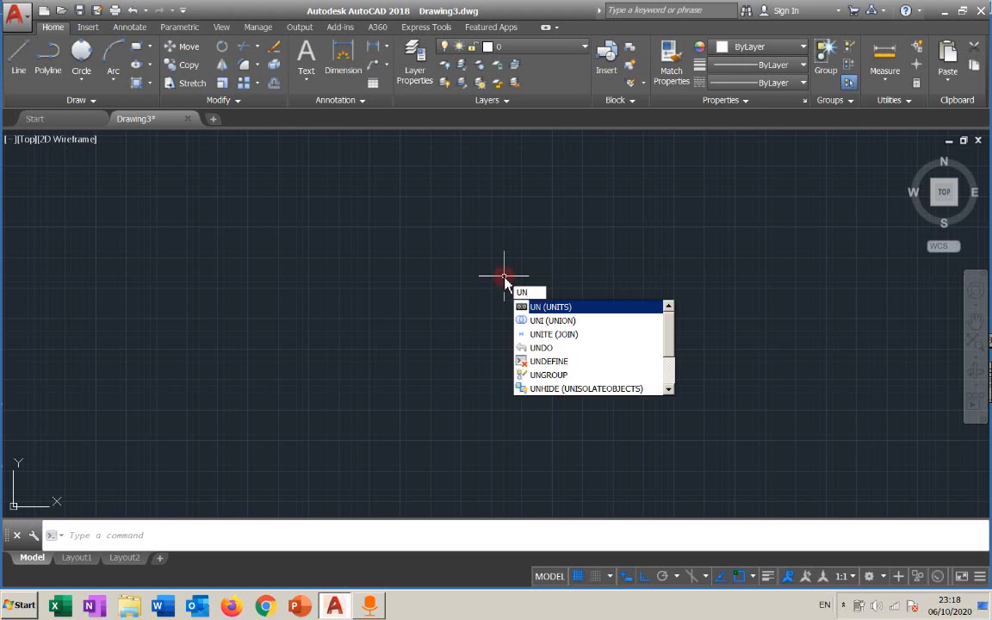
key("Return")
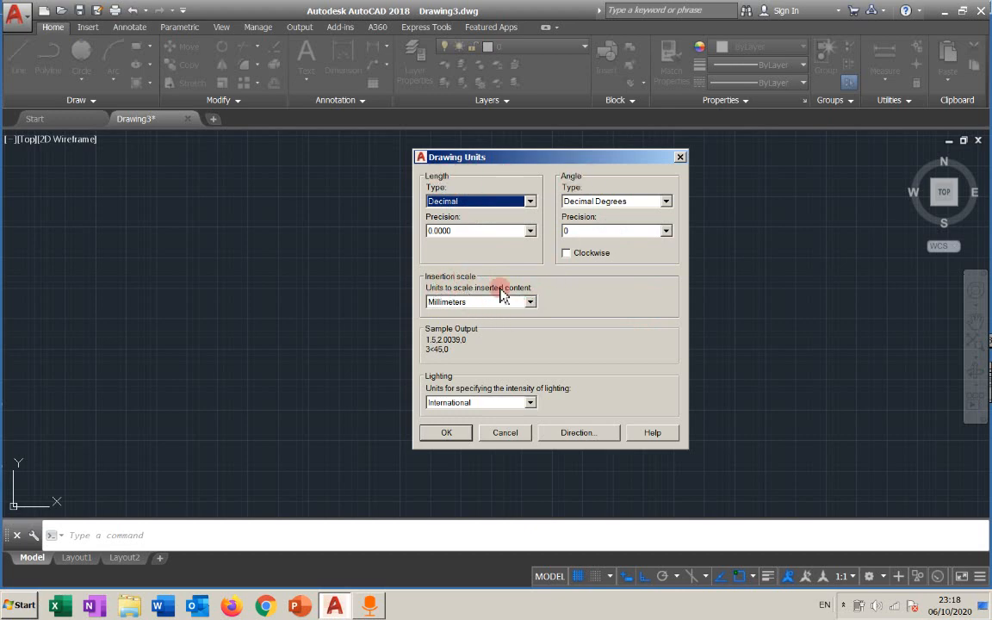
left_click(531, 302)
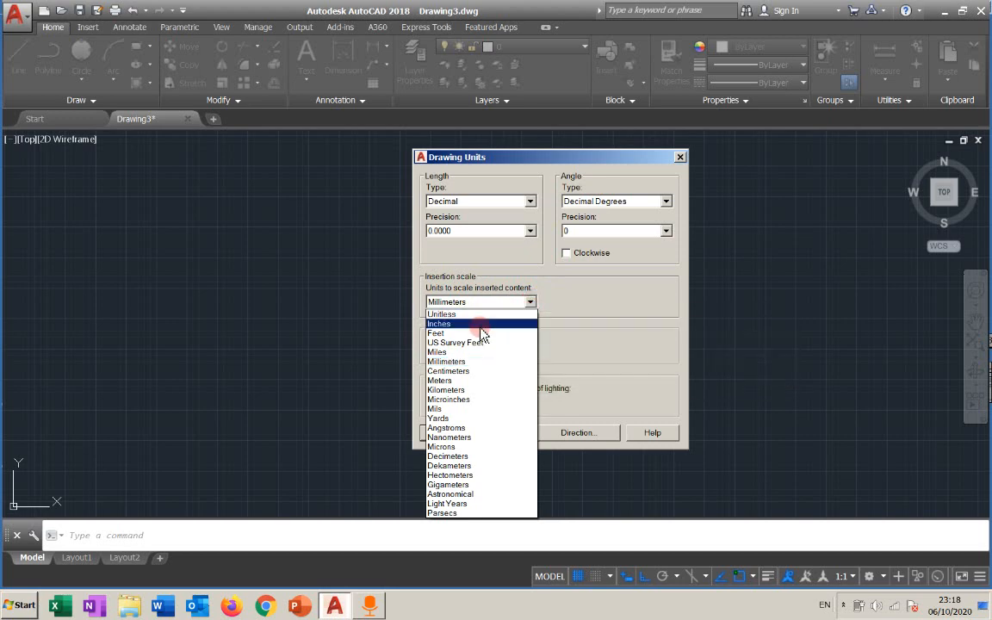
left_click(457, 384)
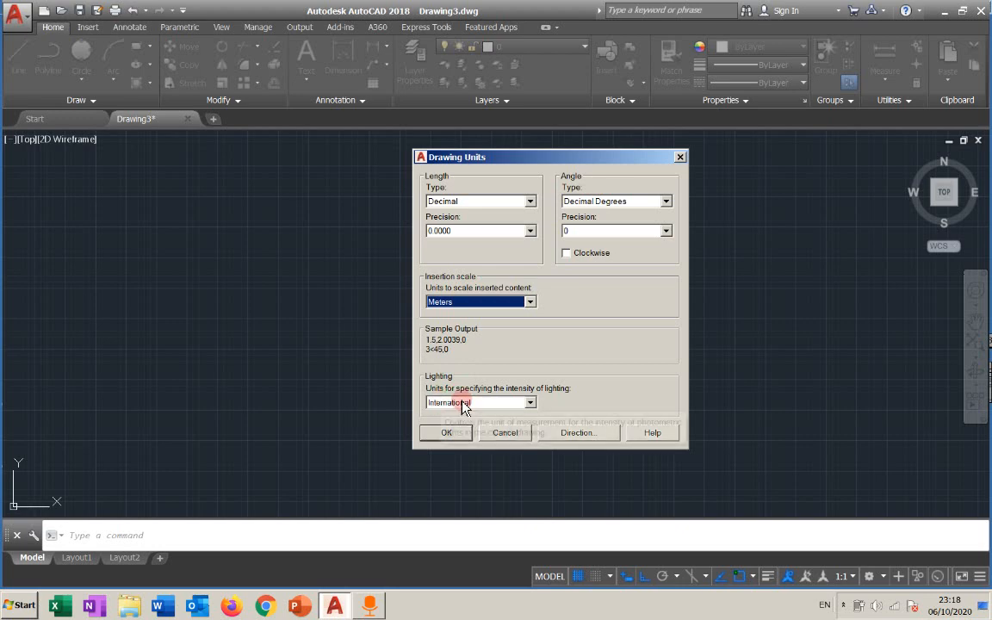
left_click(462, 403)
left_click(463, 415)
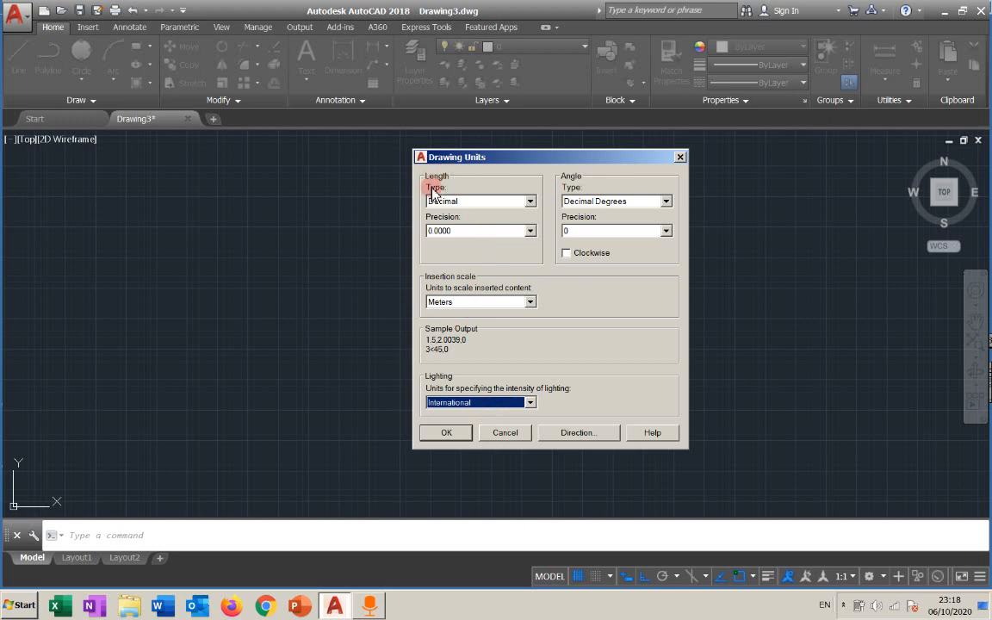
Try Architectural length type with Inches and then Feet as insertion scale units.
left_click(529, 201)
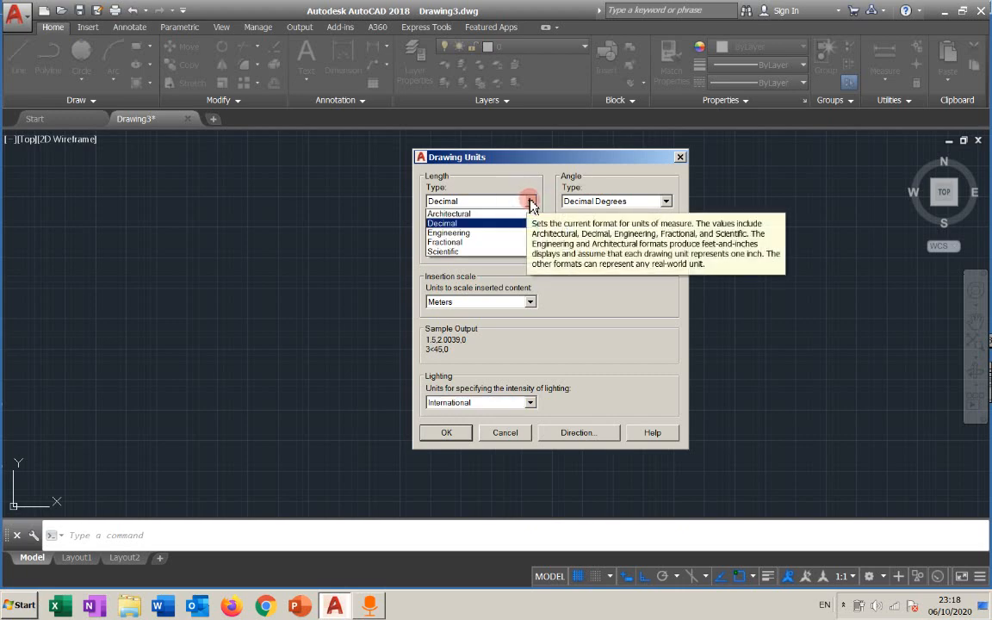
left_click(465, 214)
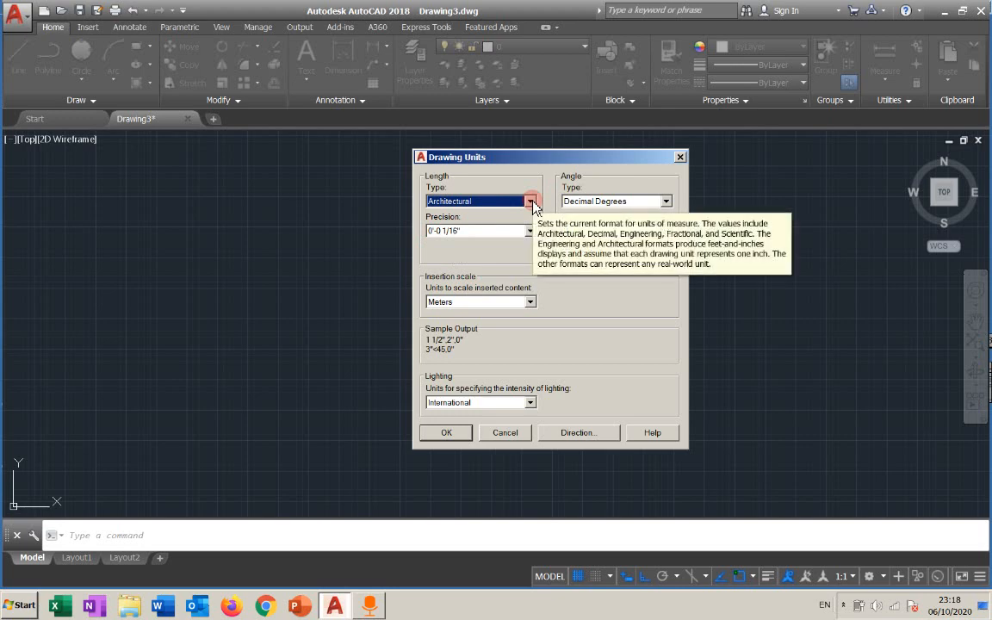
left_click(485, 303)
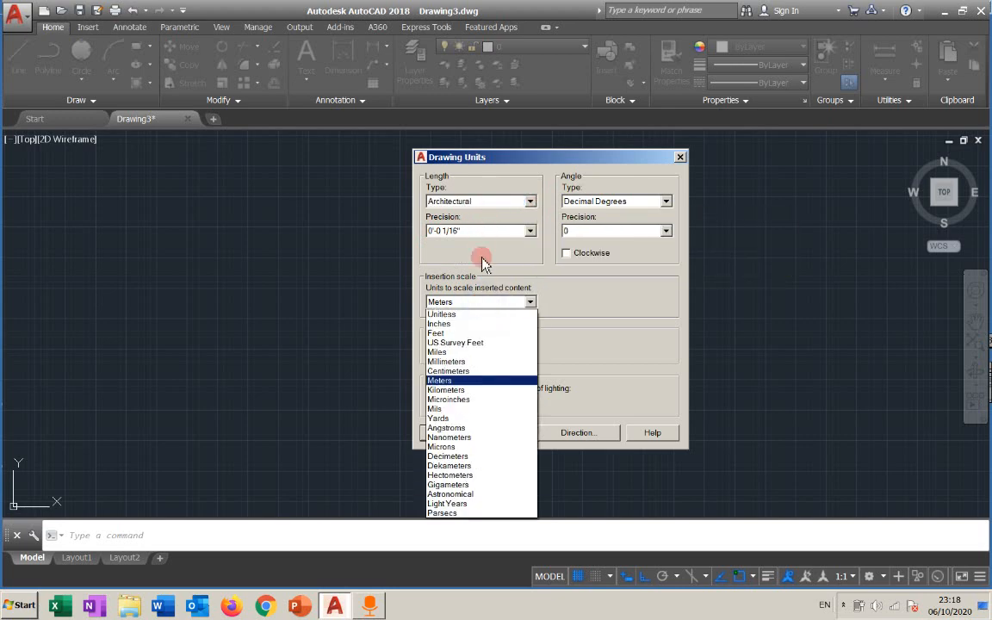
left_click(465, 323)
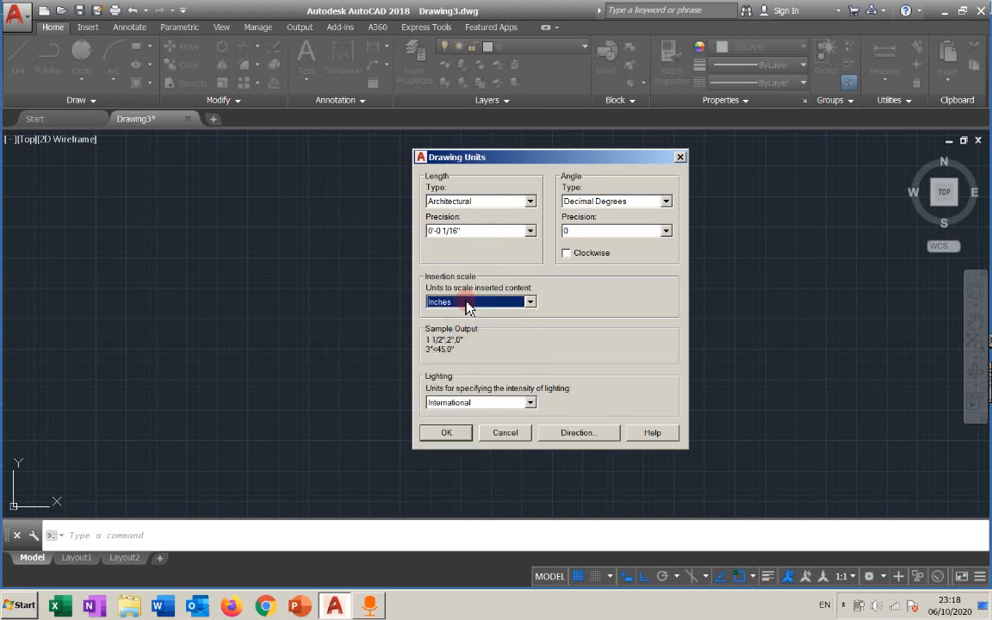
left_click(481, 303)
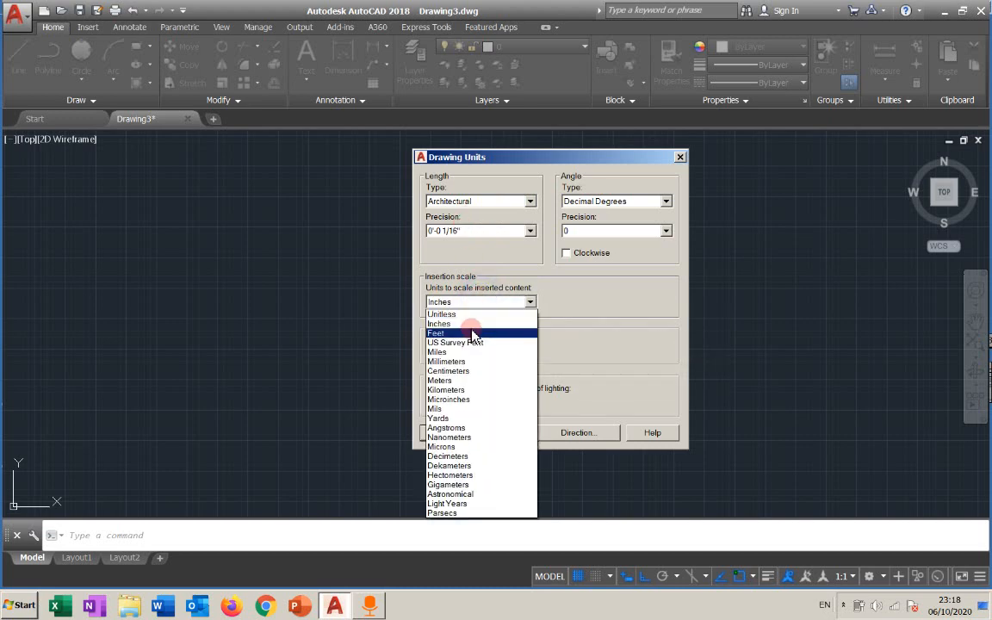
left_click(472, 333)
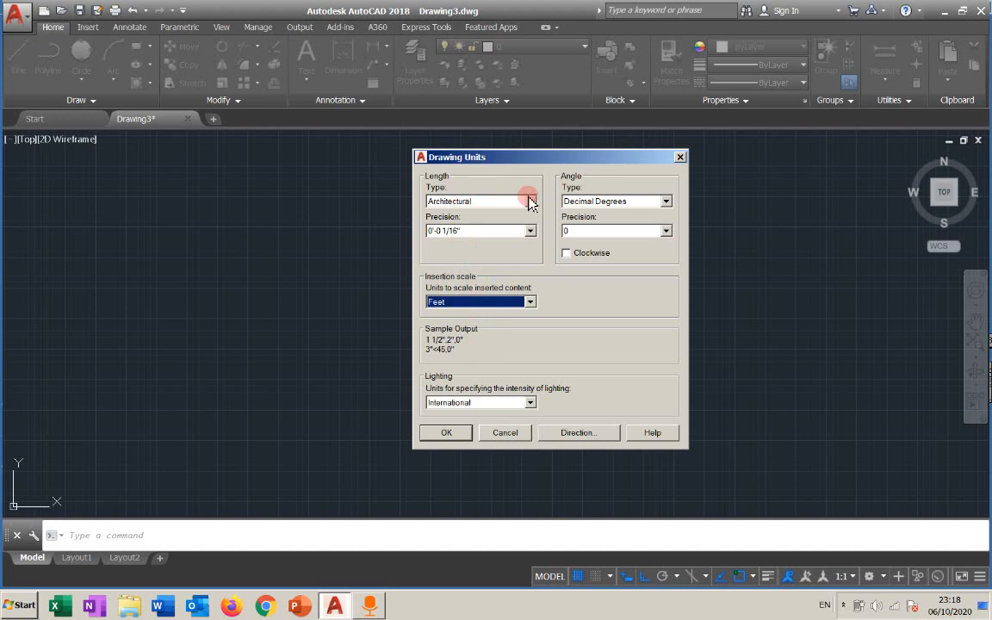
Try Engineering length type with Meters insertion scale, then return the length type to Decimal.
left_click(529, 202)
left_click(480, 238)
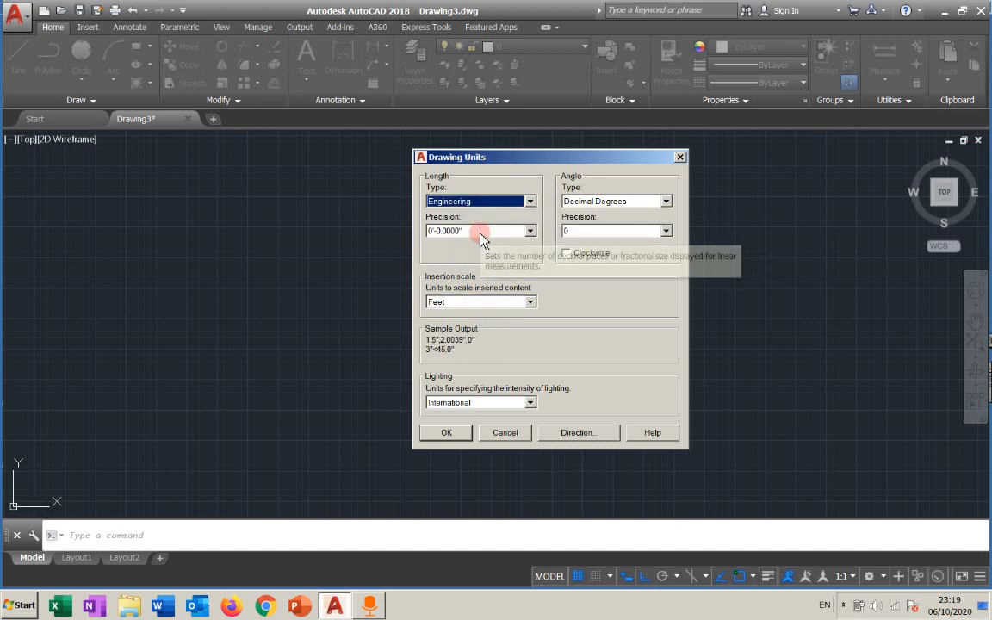
left_click(513, 302)
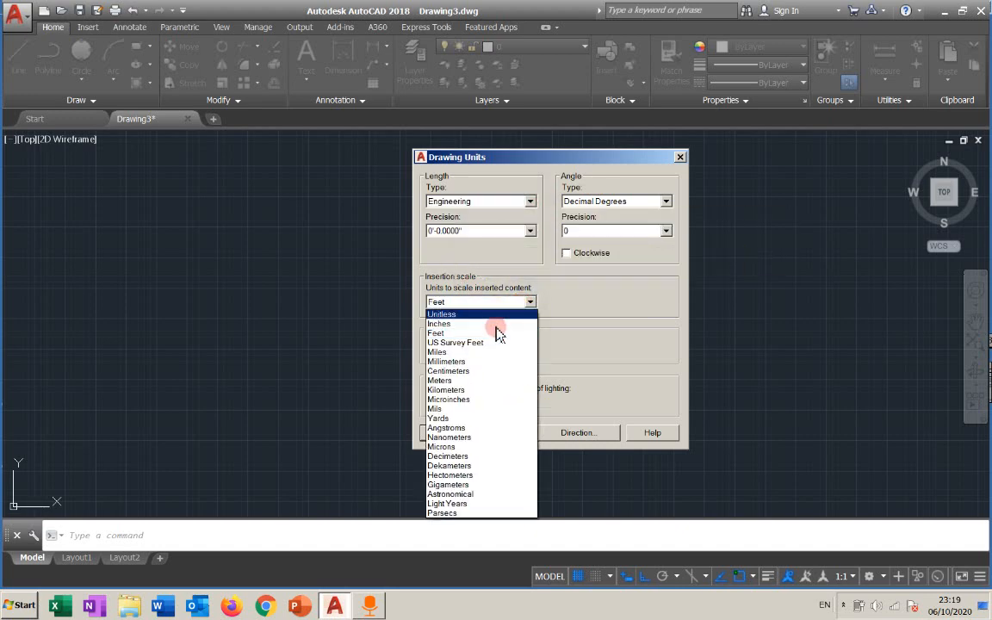
left_click(474, 381)
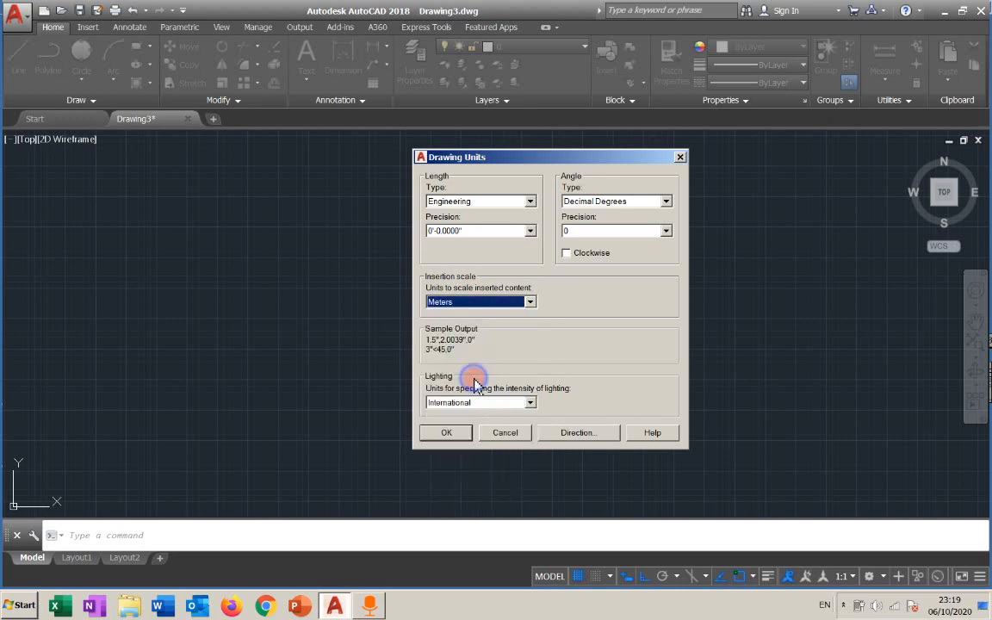
left_click(530, 202)
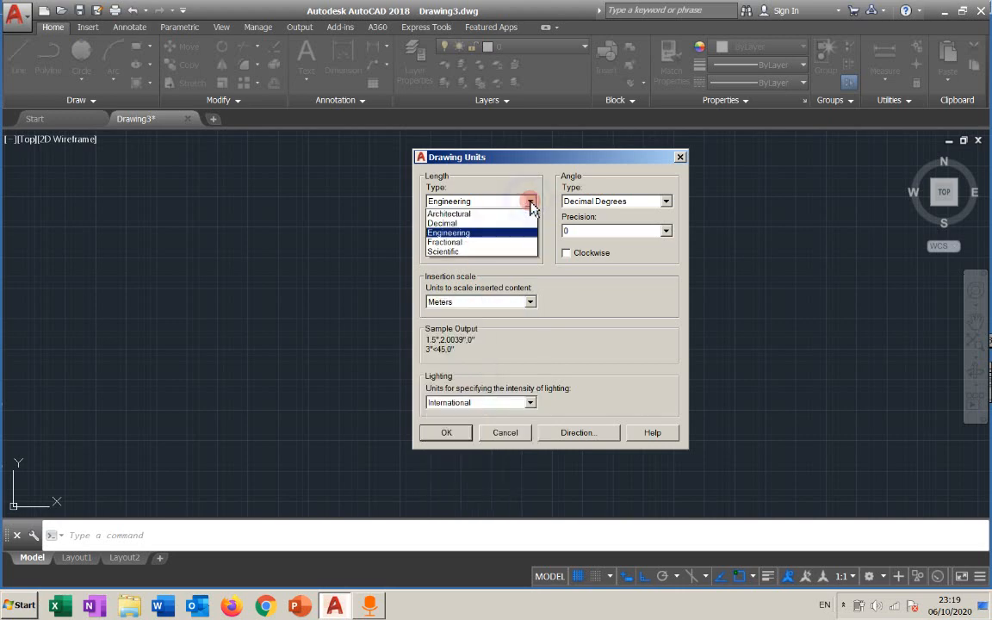
left_click(447, 223)
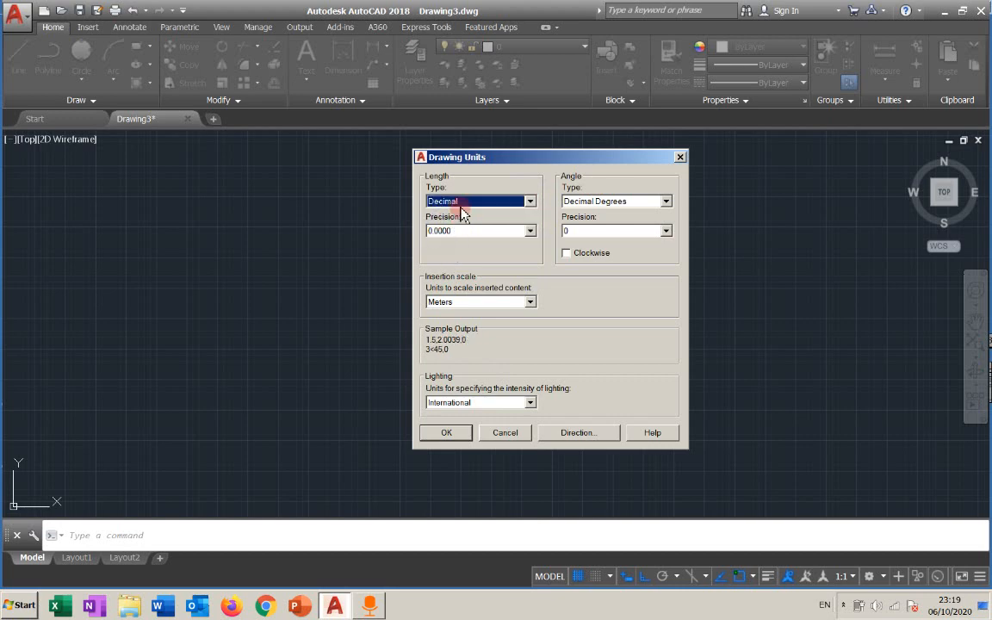
Keep Decimal Degrees for angles, set angle precision to 0.00 and turn on Clockwise.
left_click(595, 201)
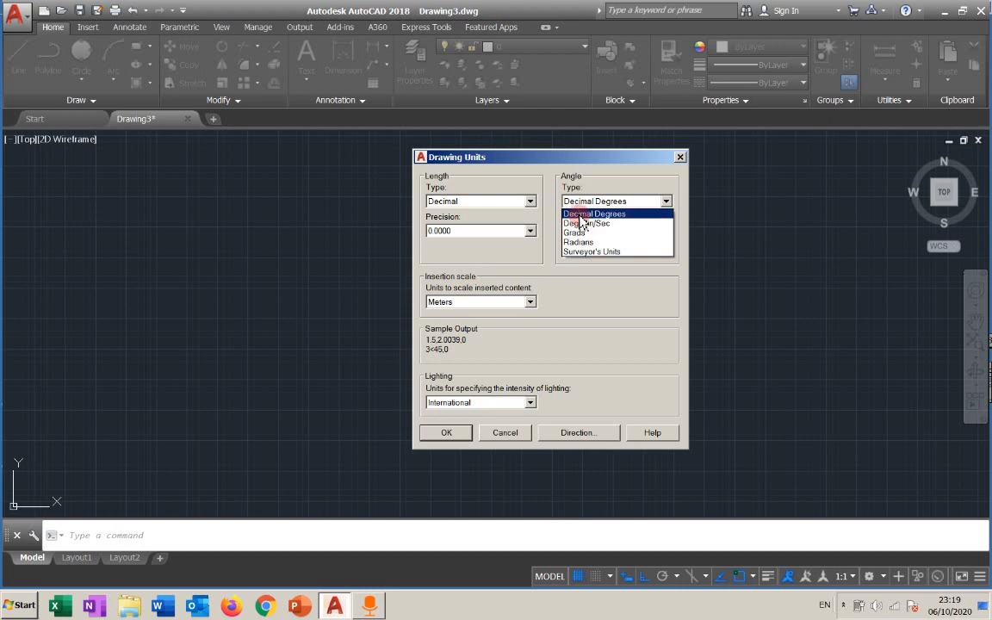
left_click(580, 215)
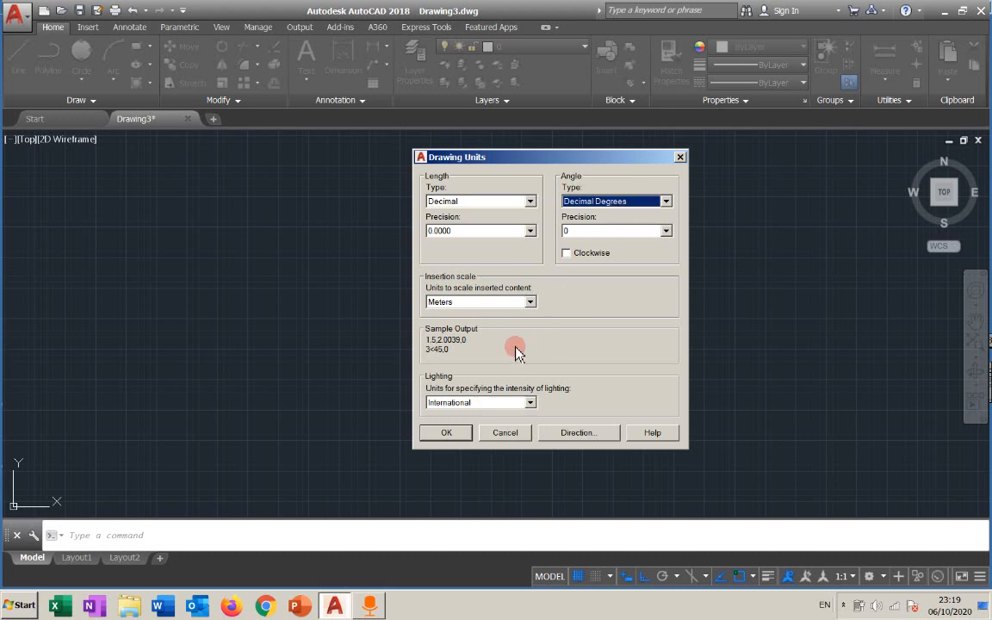
left_click(584, 231)
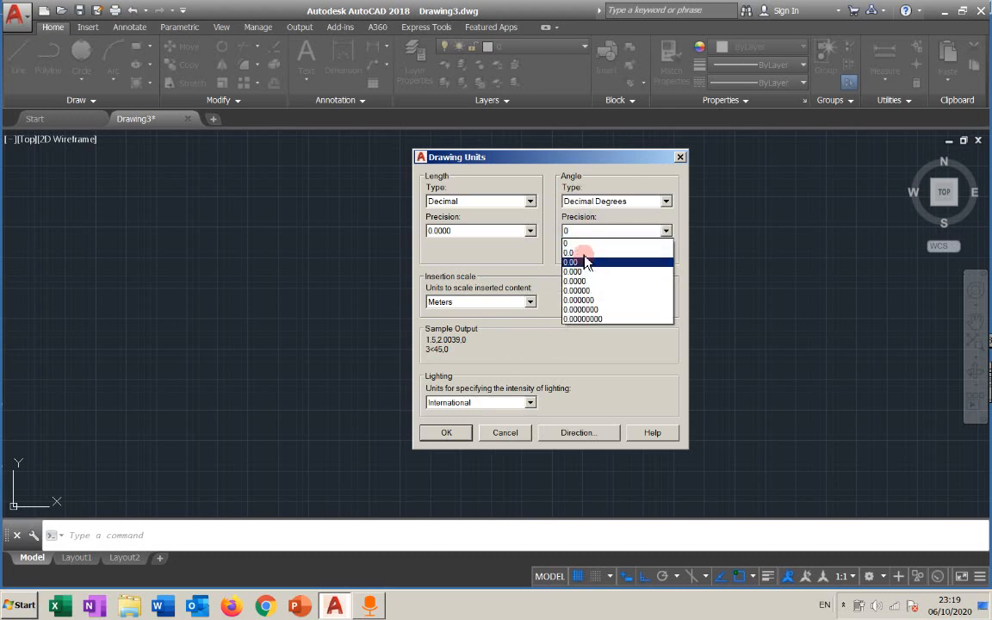
left_click(586, 260)
left_click(587, 260)
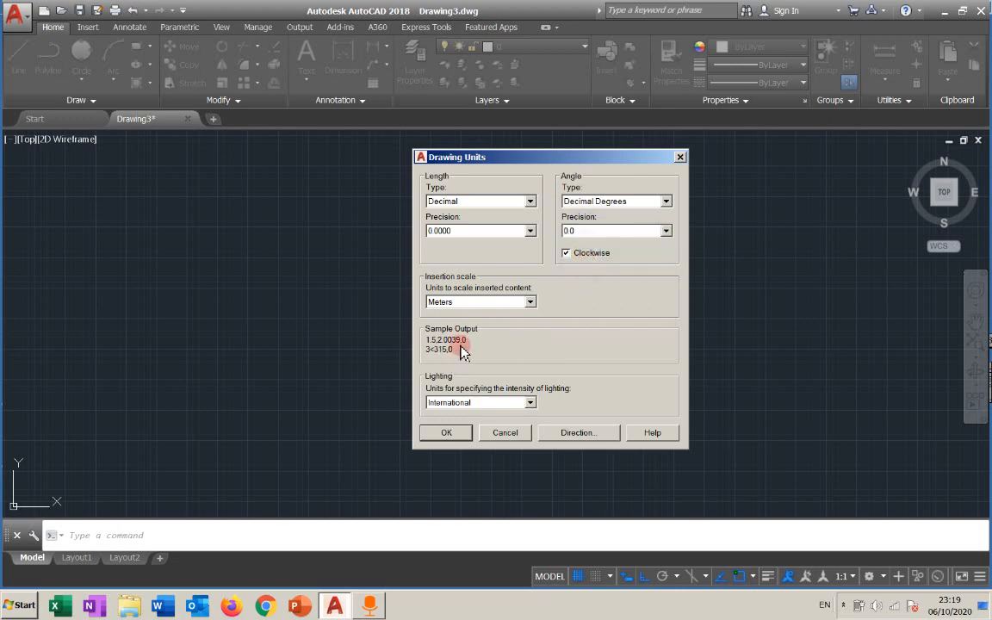
left_click(570, 231)
left_click(572, 252)
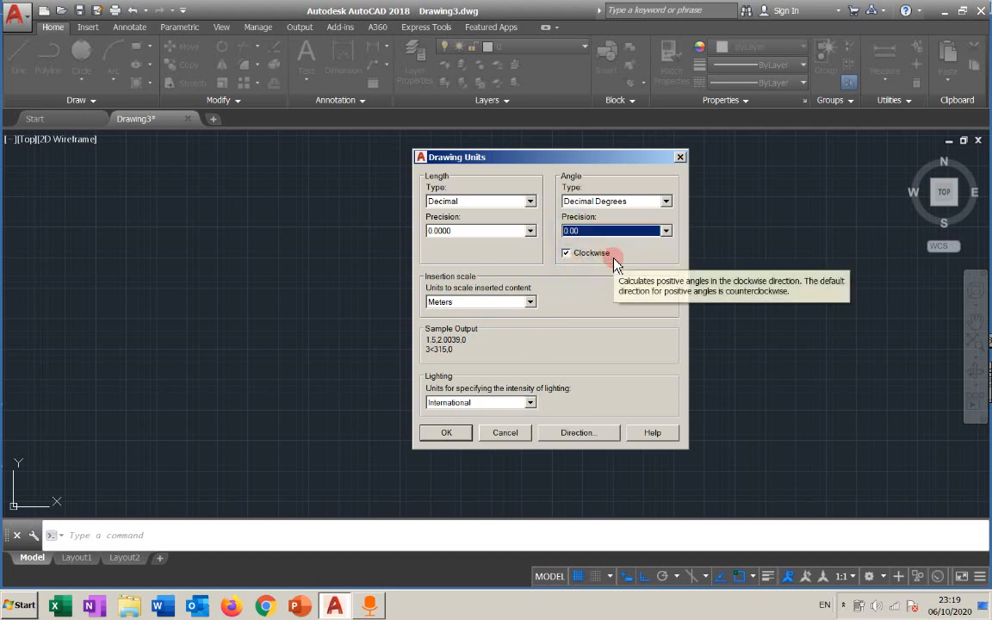
Try the Deg/Min/Sec angle type, then return the angle type to Decimal Degrees.
left_click(611, 207)
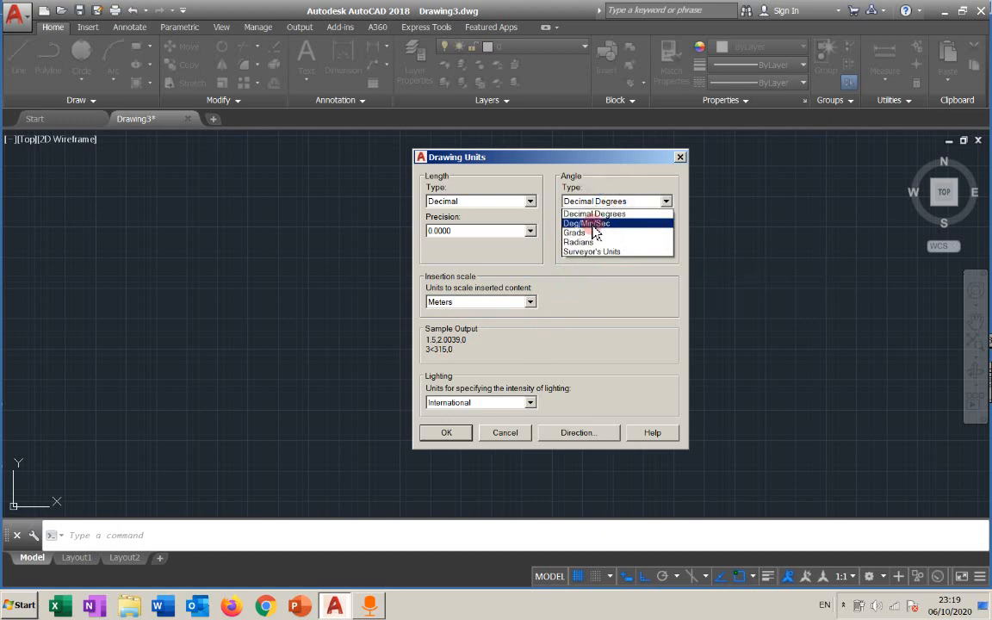
left_click(592, 224)
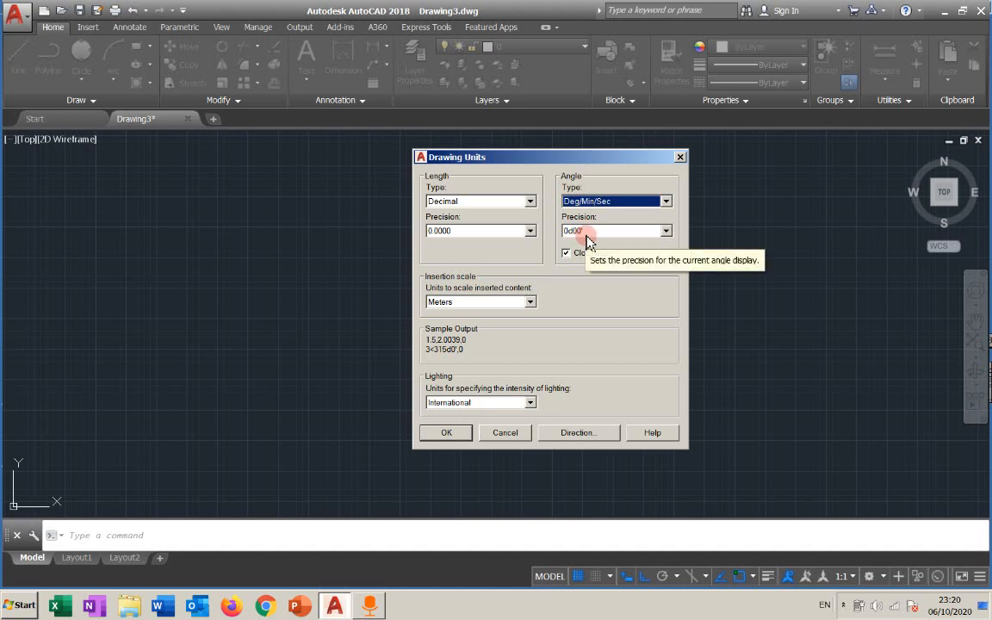
left_click(592, 202)
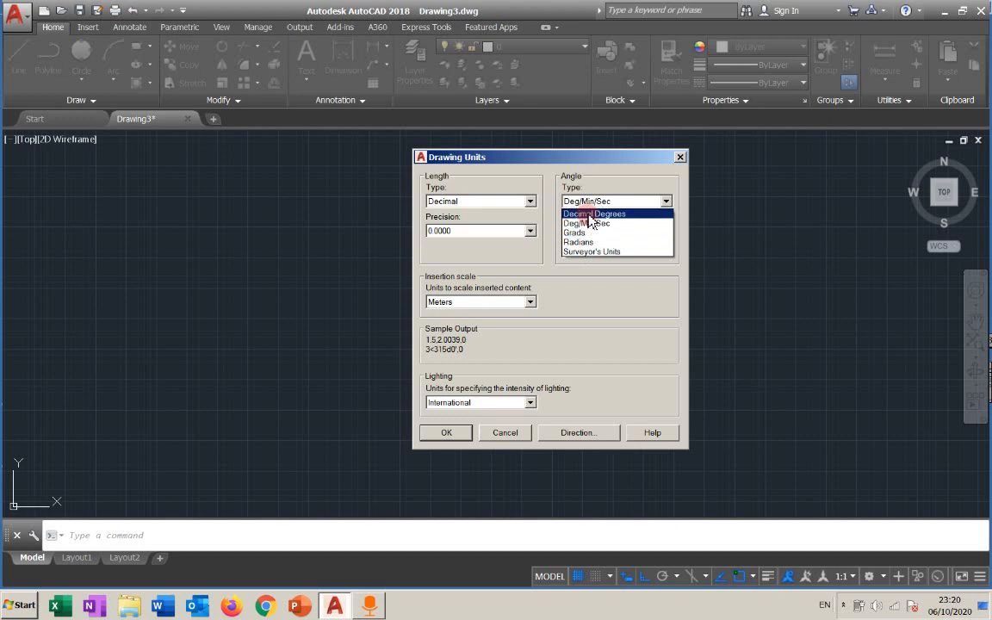
left_click(589, 214)
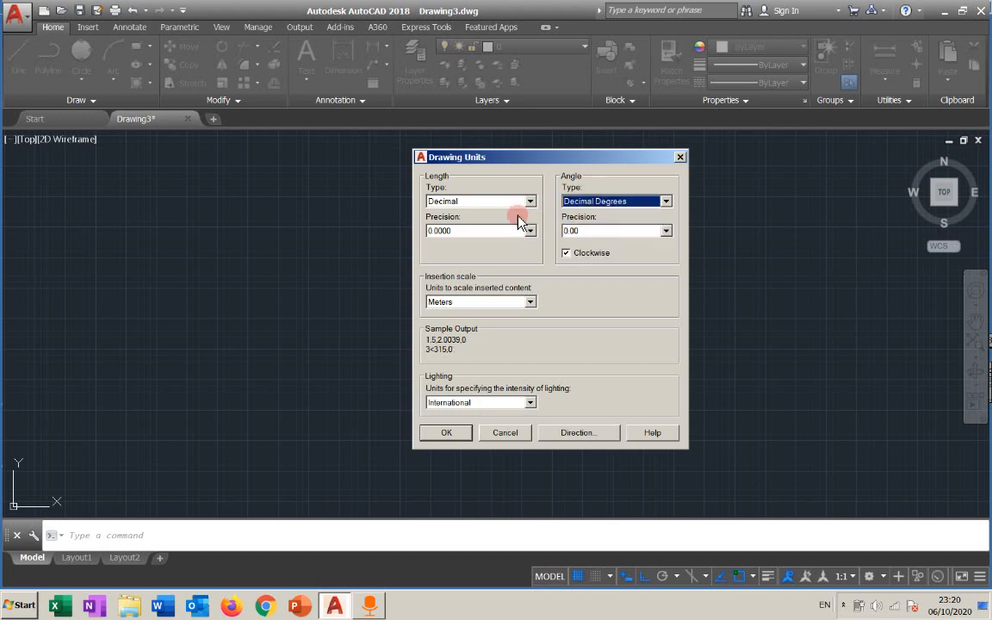
Switch the insertion scale units to Millimeters and set the length precision to 0.000.
left_click(479, 302)
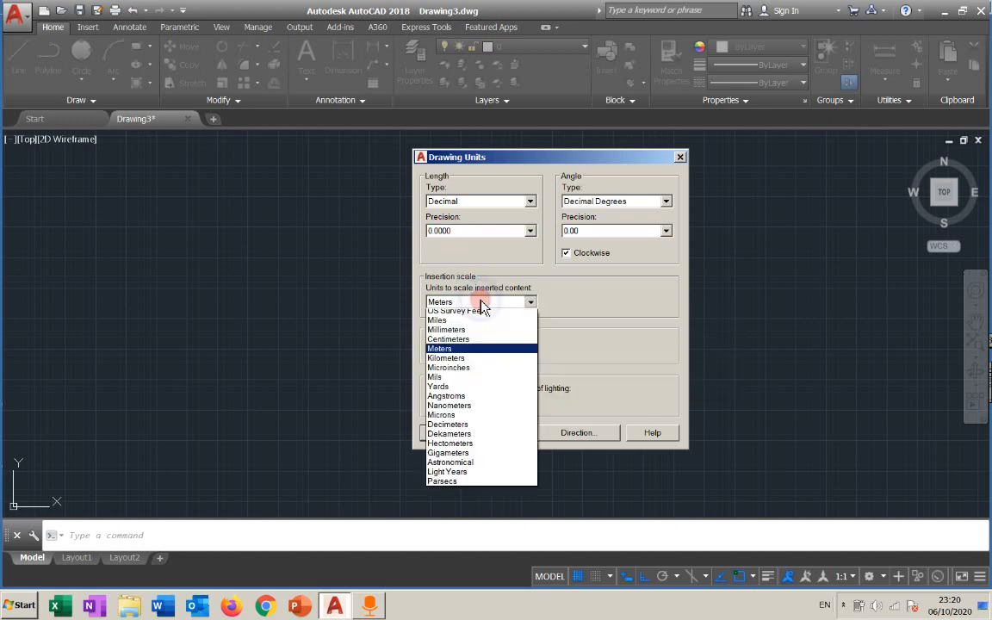
left_click(473, 361)
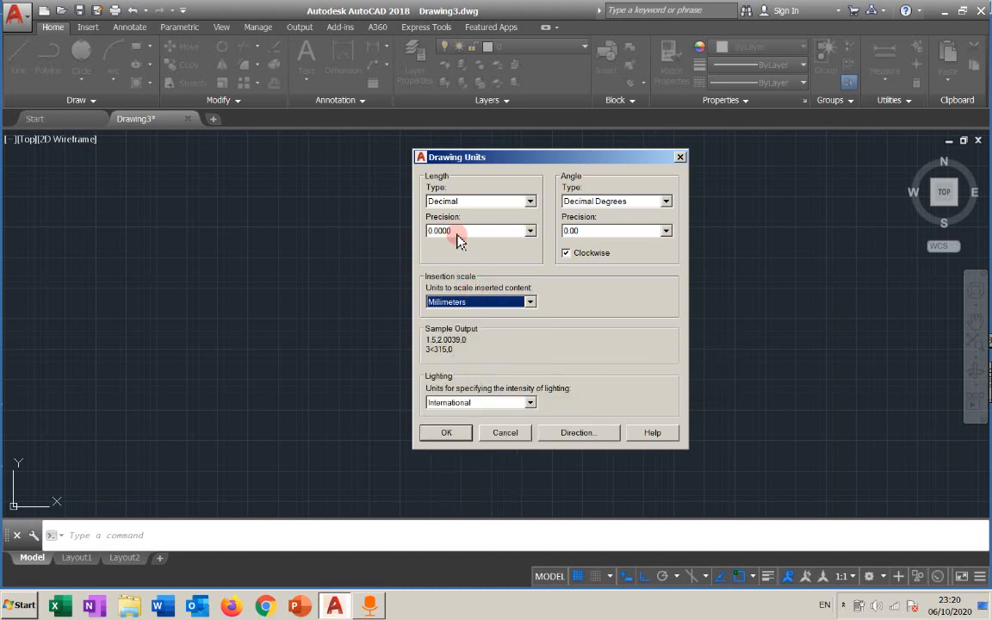
left_click(479, 231)
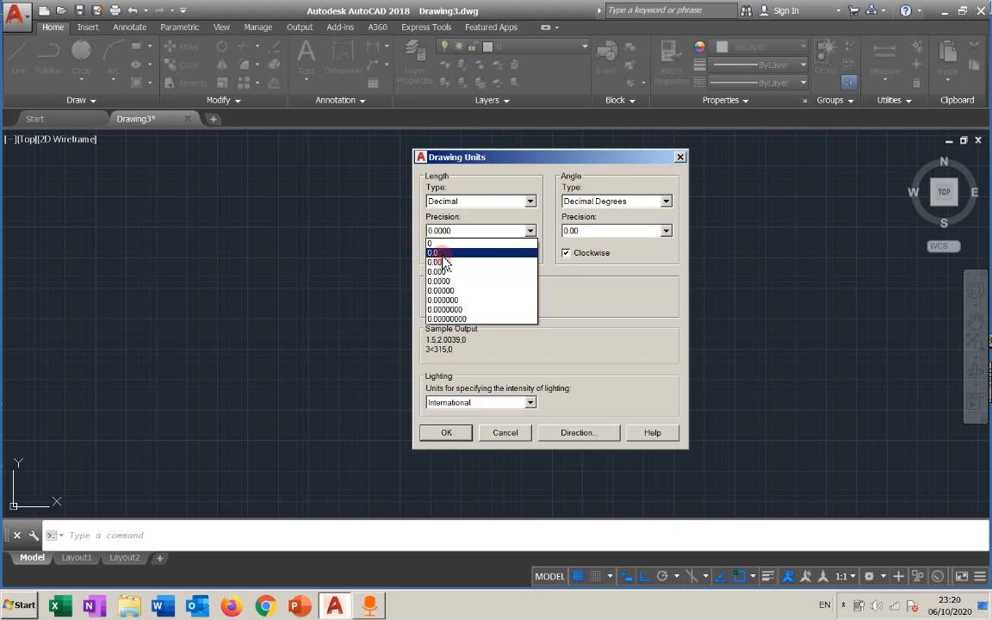
left_click(440, 253)
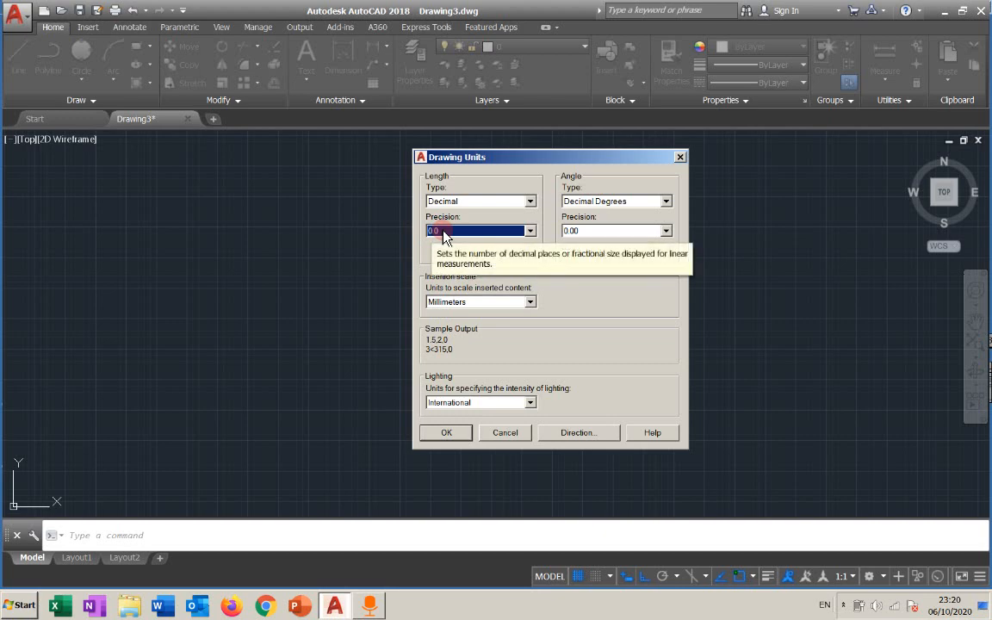
left_click(442, 231)
left_click(447, 270)
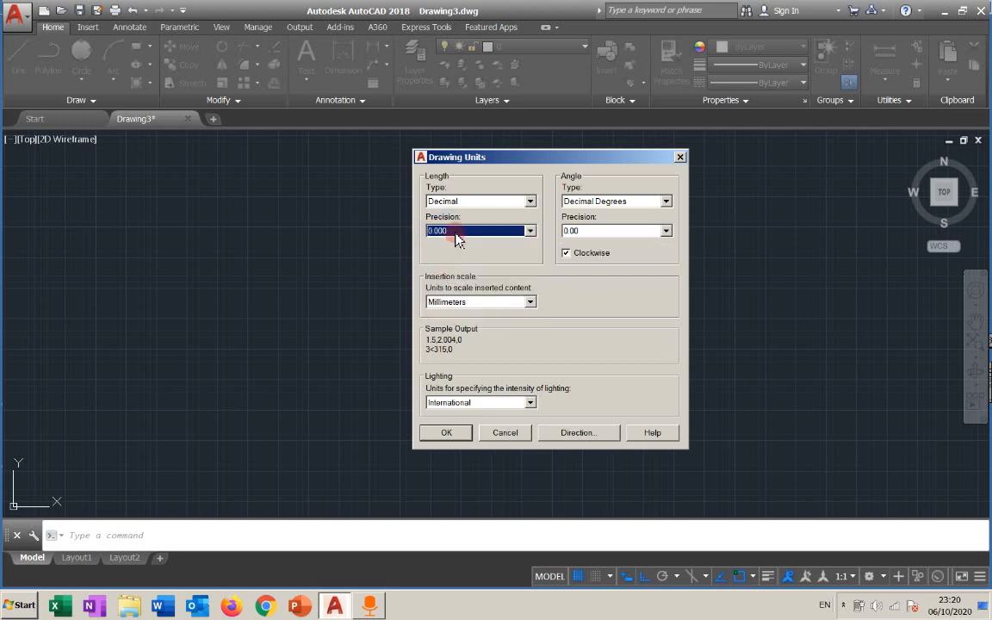
left_click(464, 230)
left_click(466, 236)
left_click(465, 231)
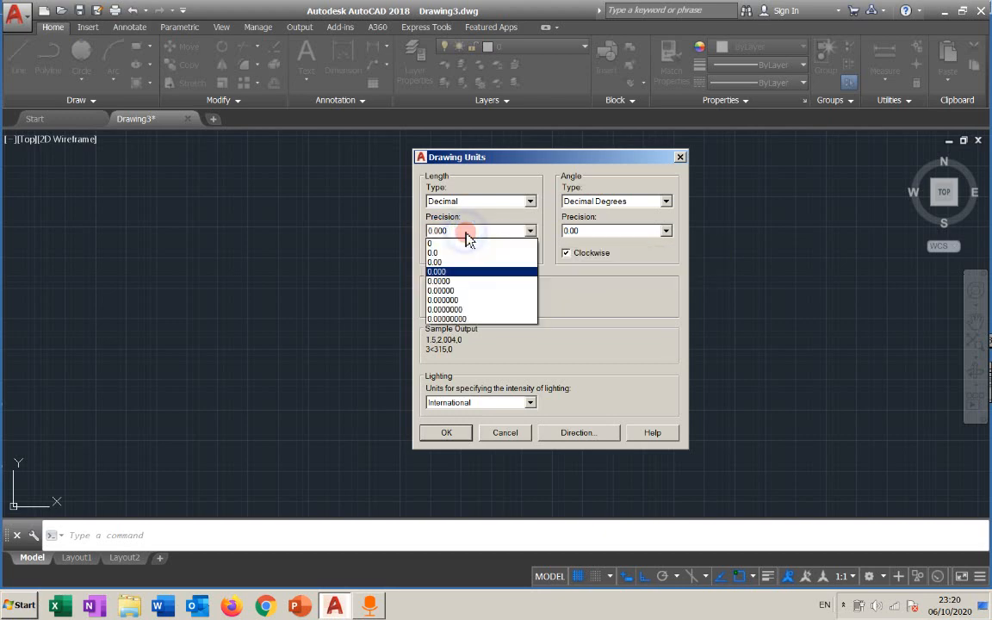
left_click(466, 269)
Set the insertion scale units to Centimeters, keeping the length precision at 0.000.
left_click(466, 301)
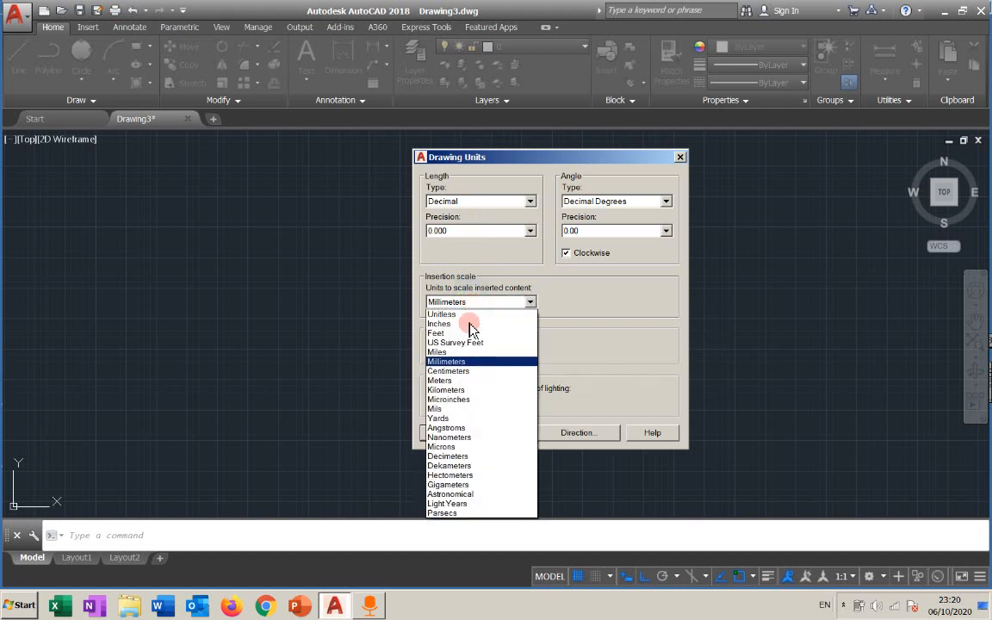
left_click(465, 379)
left_click(460, 232)
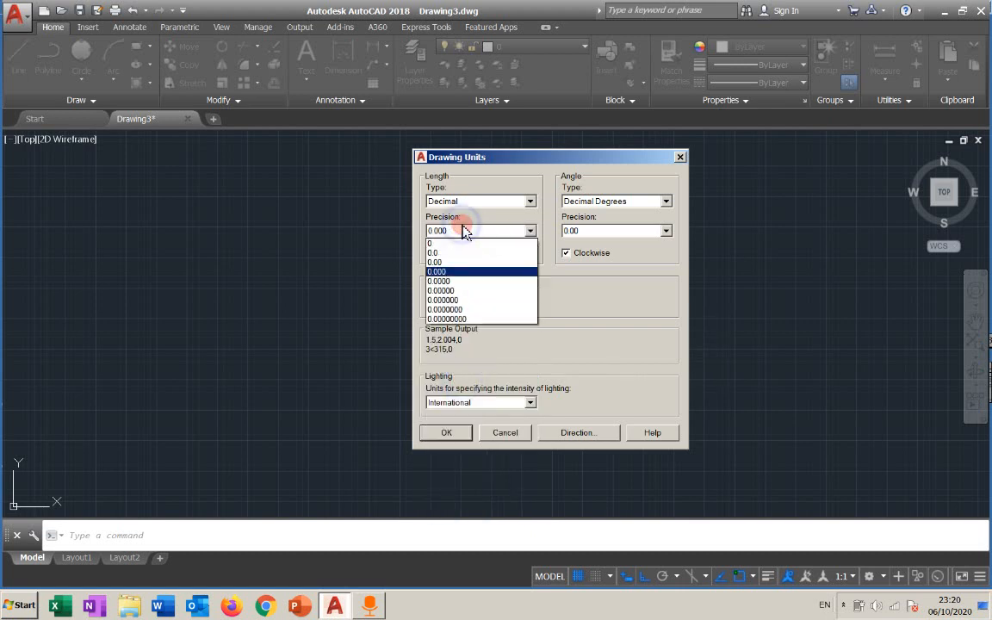
left_click(457, 274)
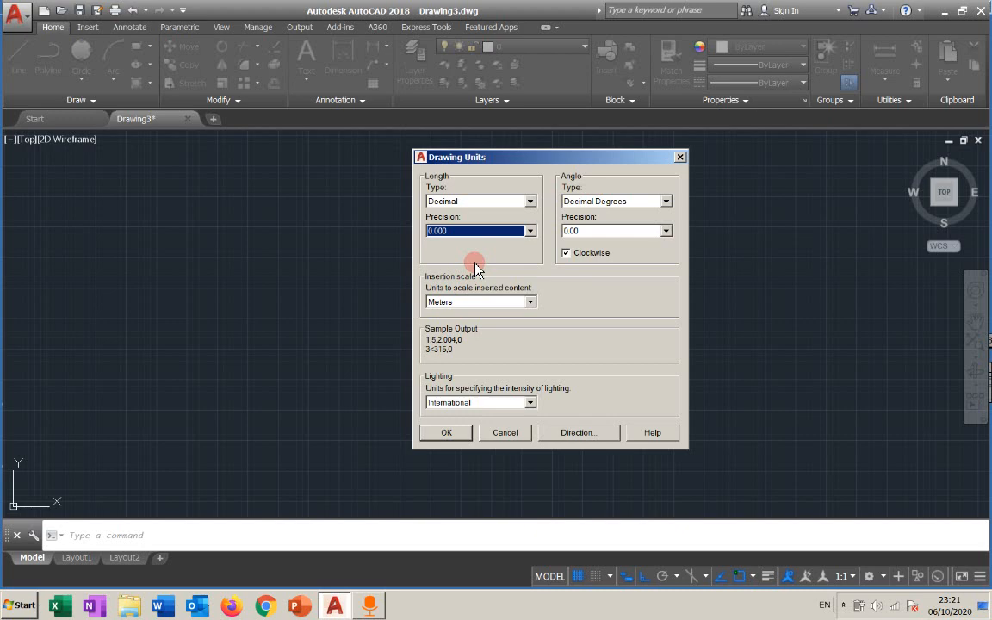
left_click(472, 302)
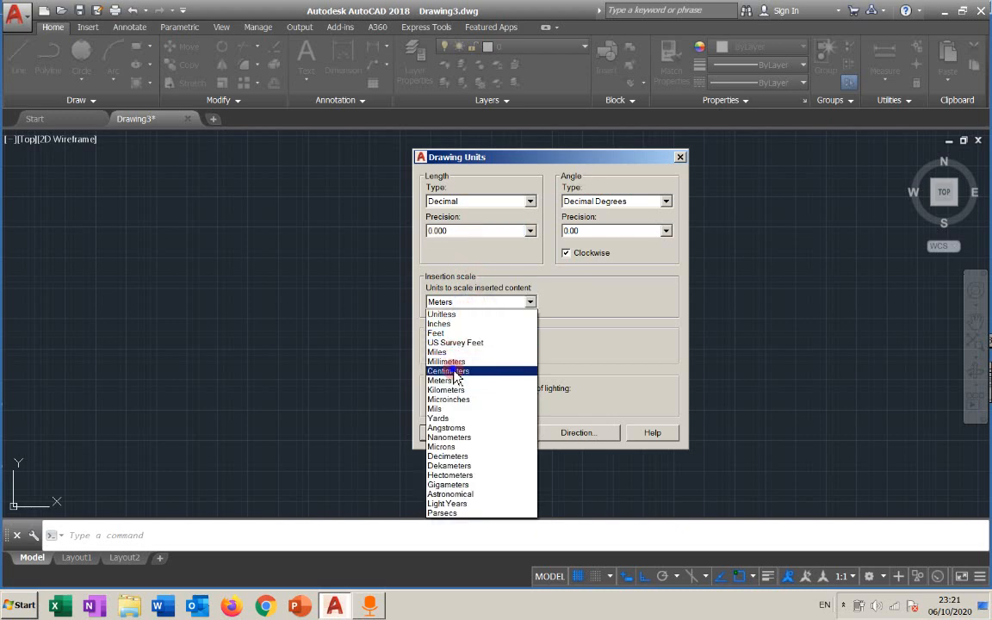
left_click(449, 371)
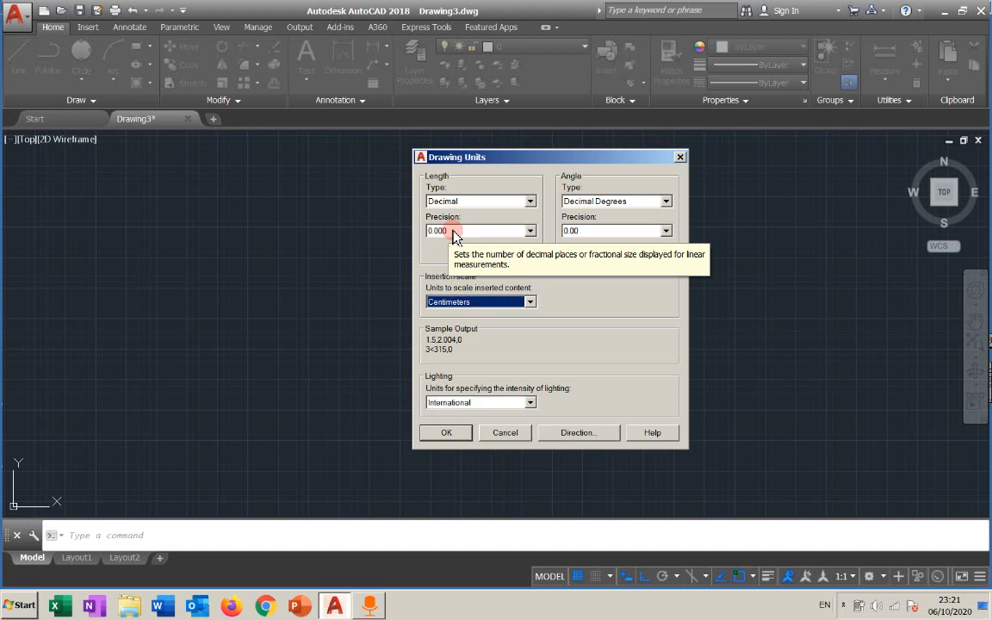
Set the angle precision to 0.000 and apply the Drawing Units settings.
left_click(593, 231)
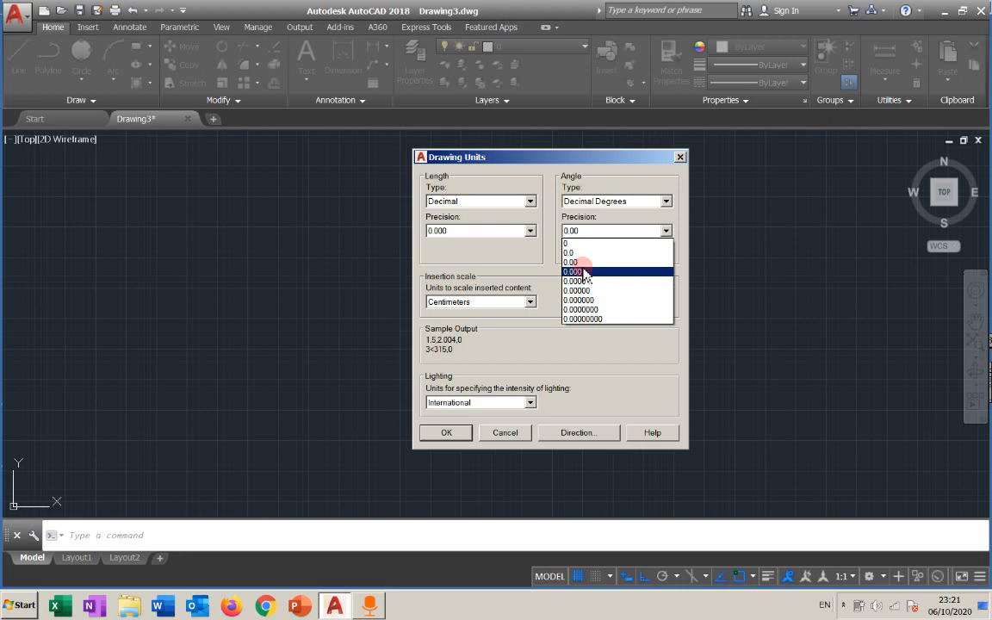
left_click(583, 272)
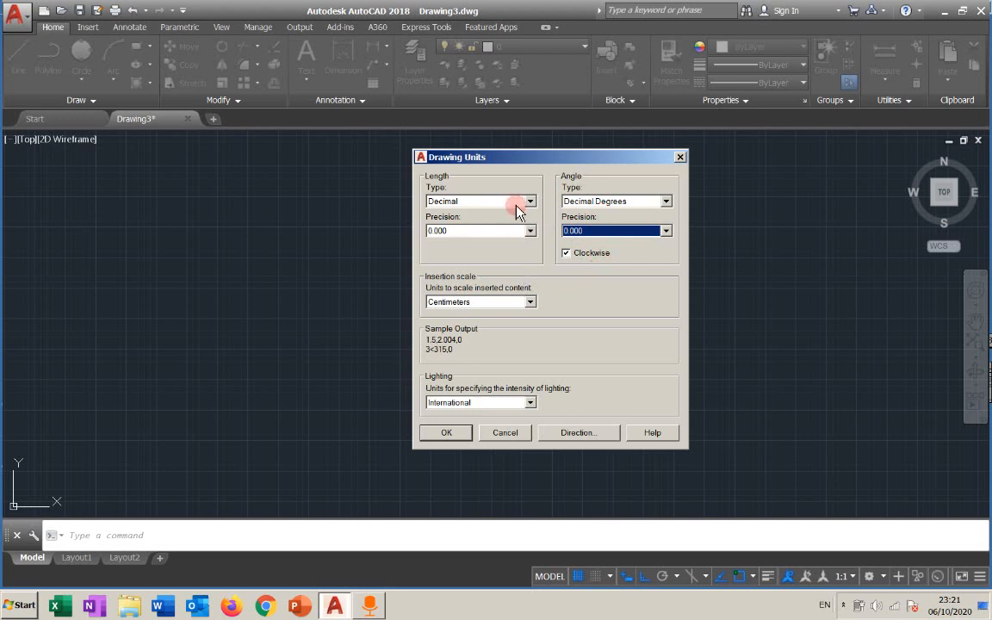
left_click(453, 433)
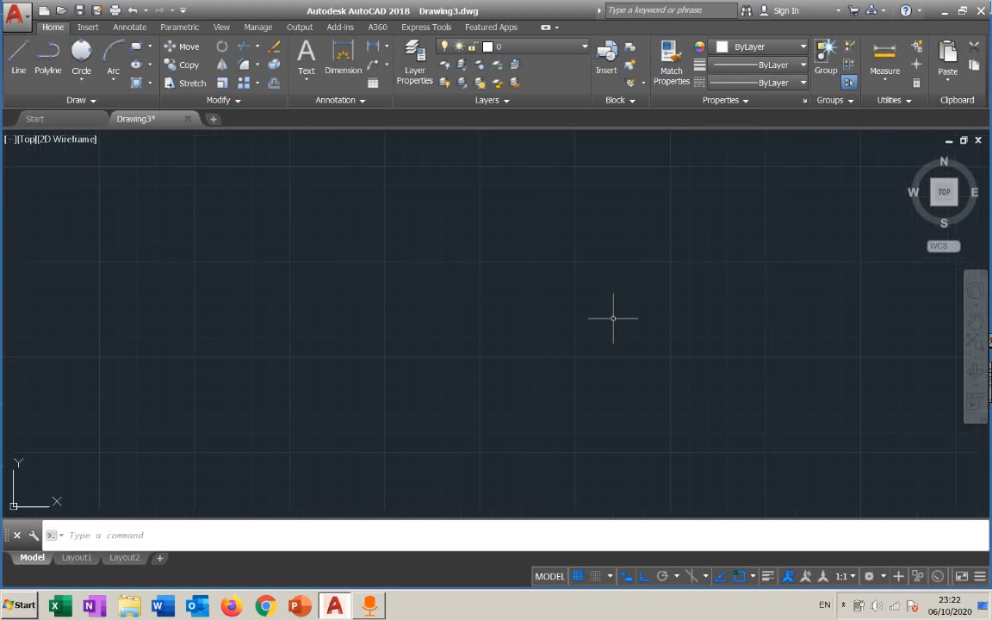
Start a new drawing, open Drawing Units with UN and set its insertion scale to Inches.
scroll(613, 317, "up", 4)
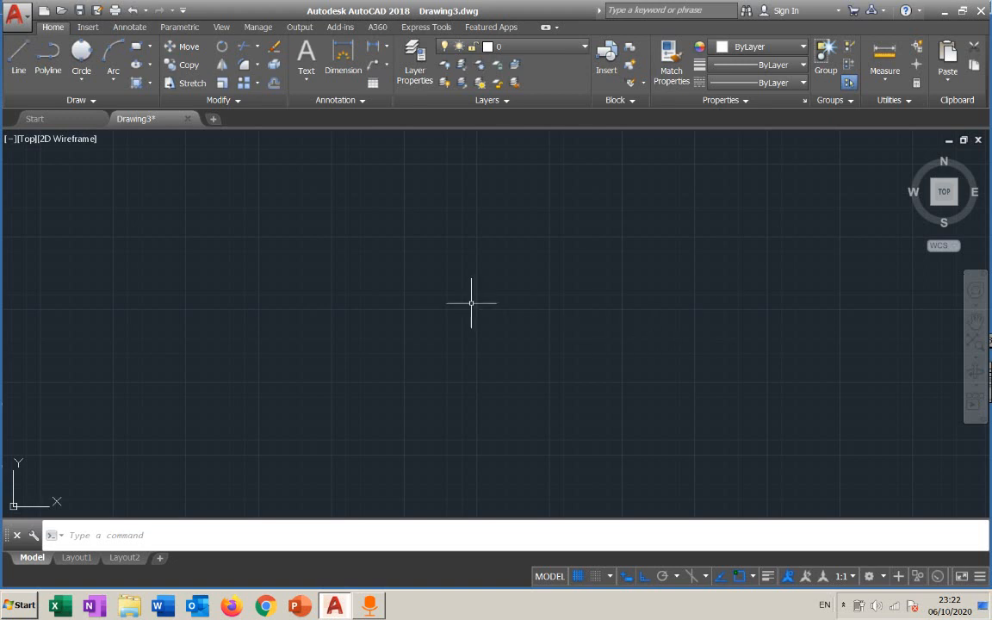
scroll(471, 302, "up", 2)
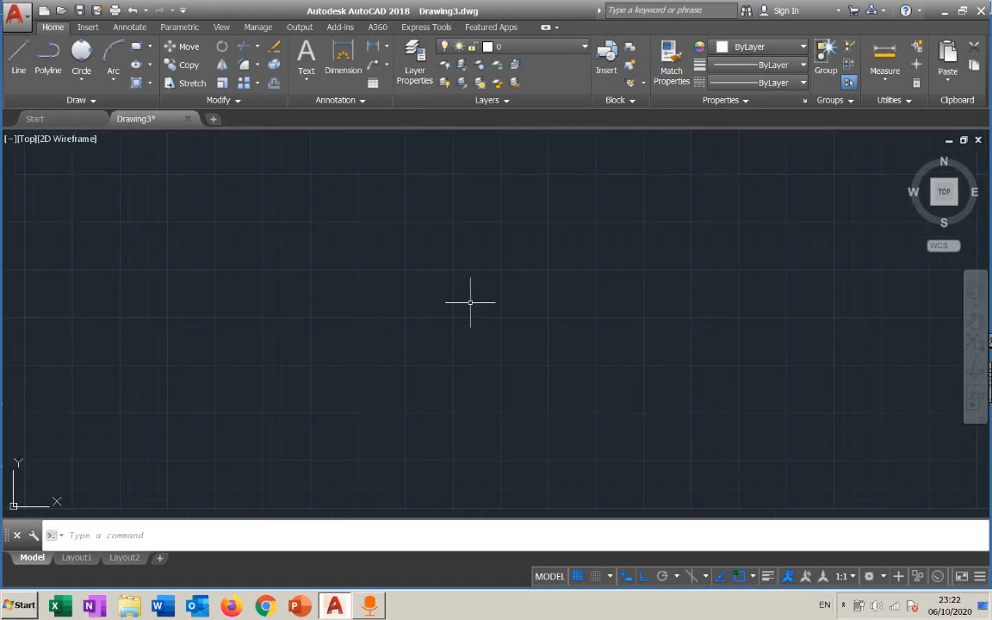
left_click(213, 120)
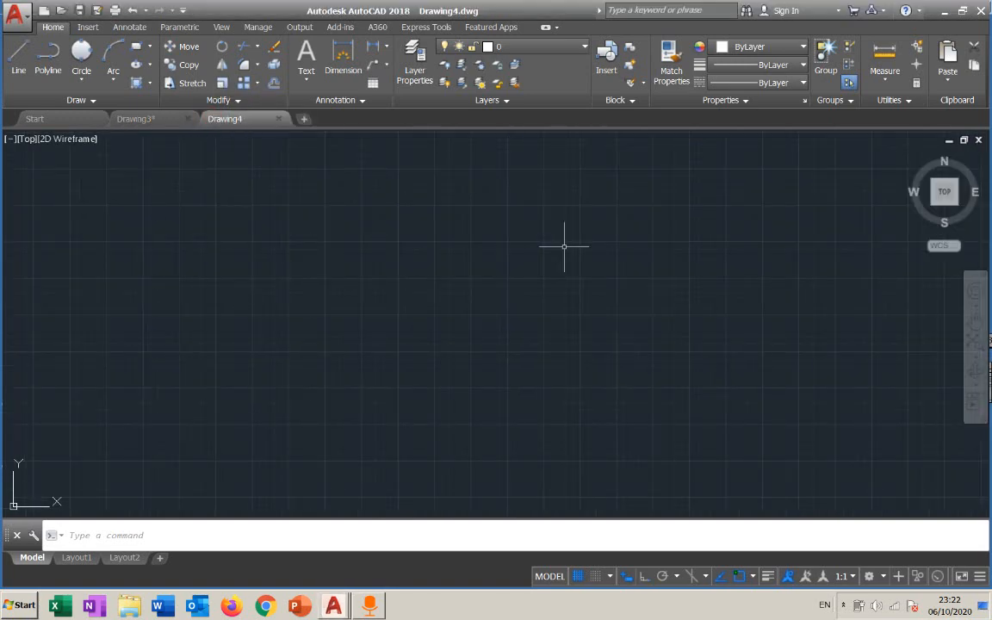
type("UN")
key("Return")
left_click(482, 303)
left_click(465, 324)
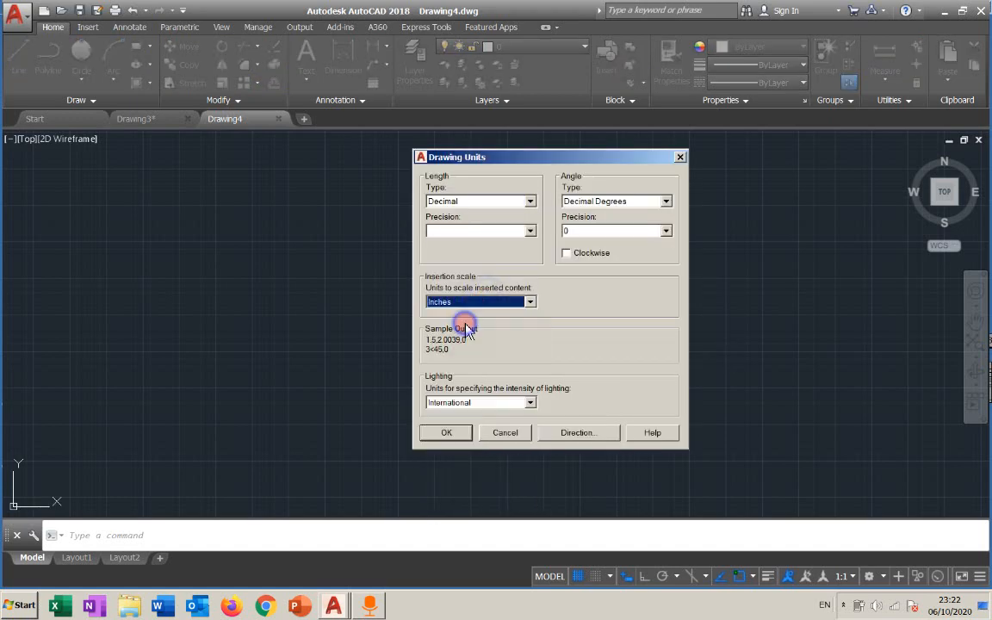
left_click(463, 431)
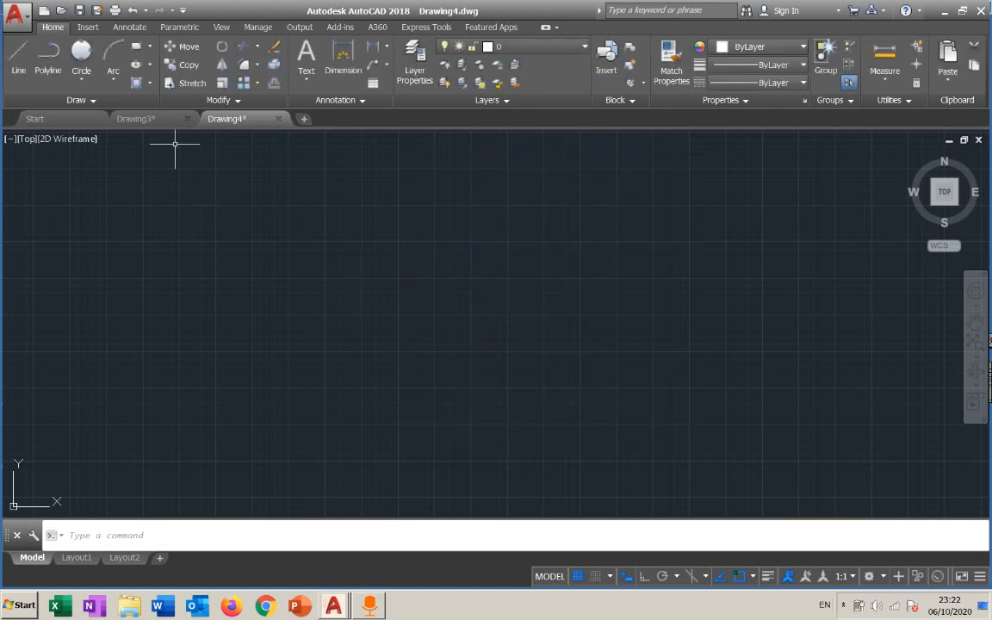
Switch to Drawing3 and review its Drawing Units settings without changing them.
left_click(152, 121)
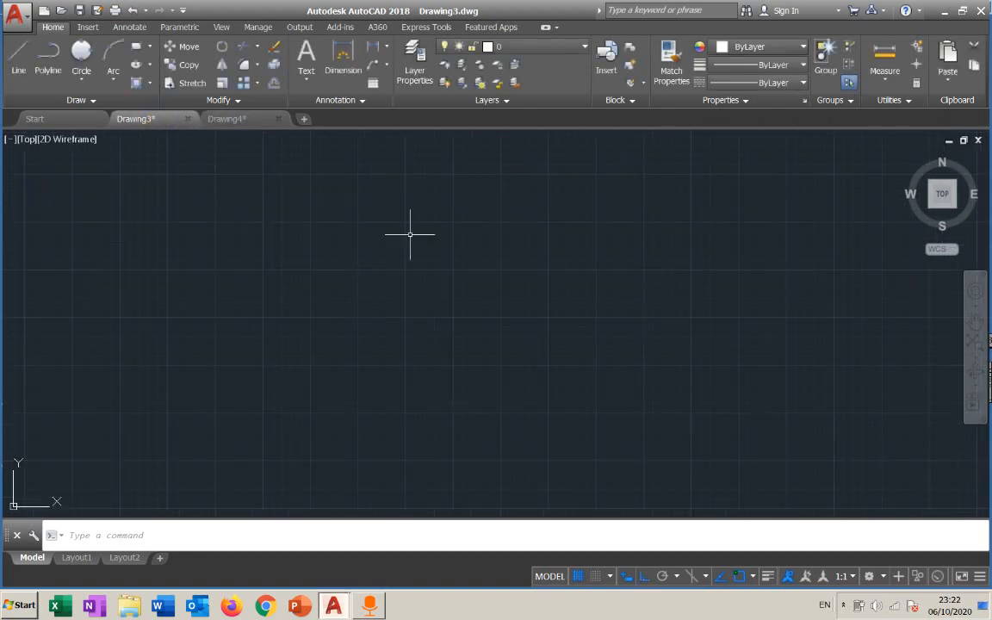
type("un")
key("Return")
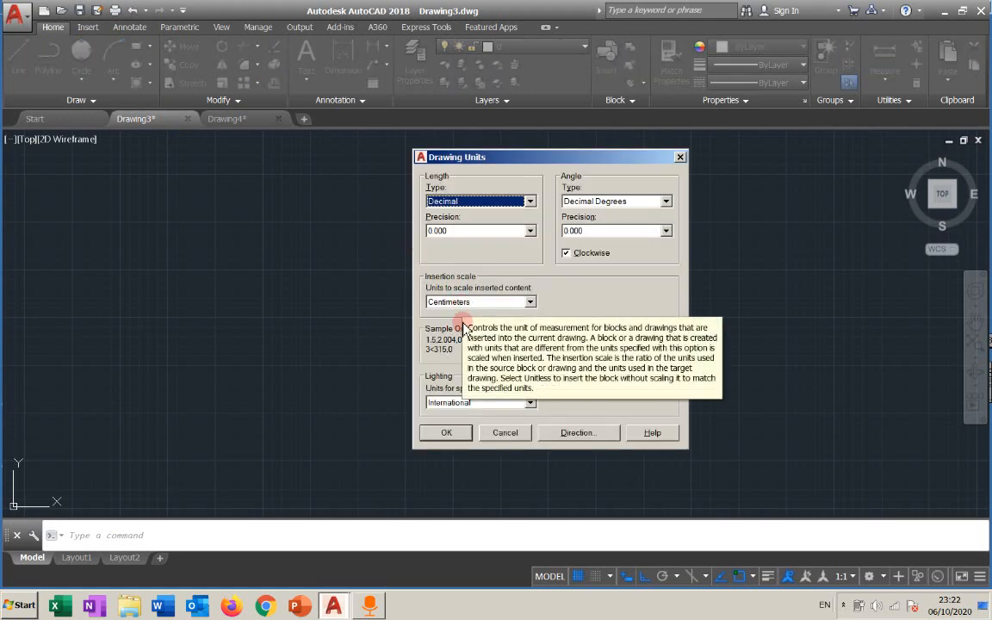
left_click(497, 433)
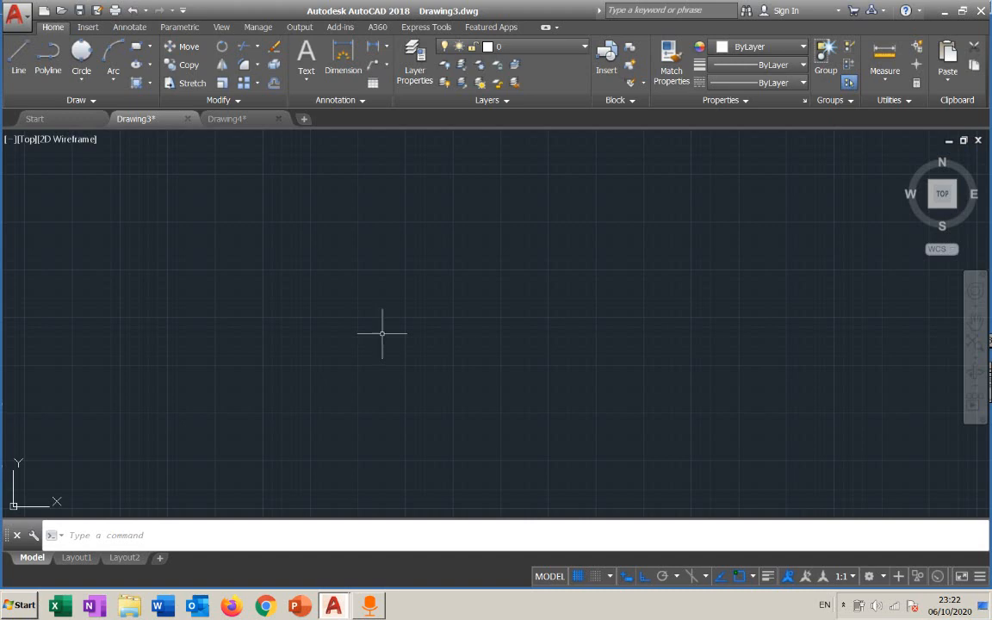
Draw a short horizontal test line with the Line tool in Drawing4.
left_click(238, 119)
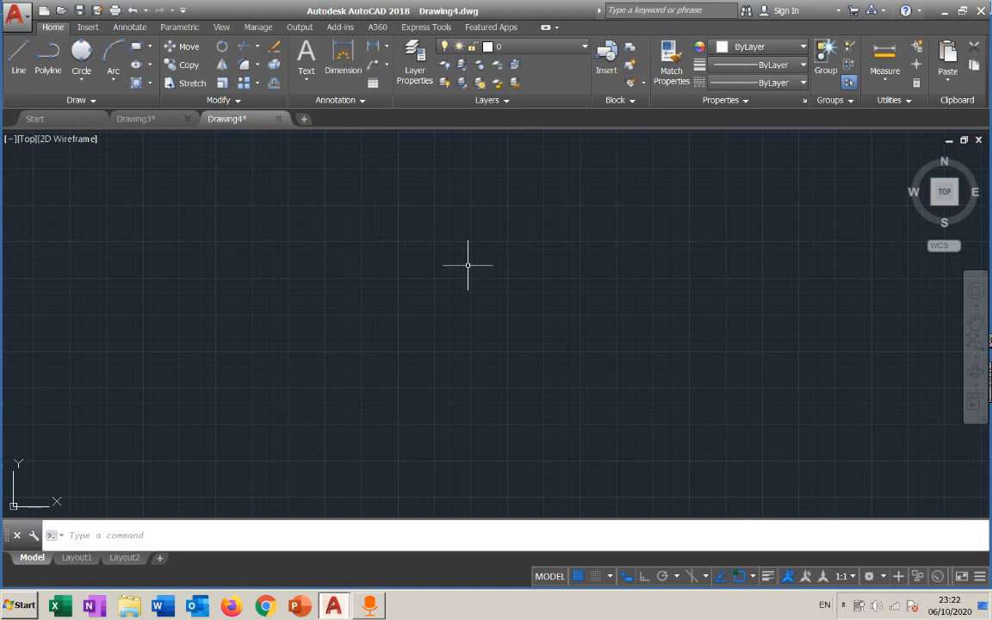
left_click(29, 72)
left_click(428, 301)
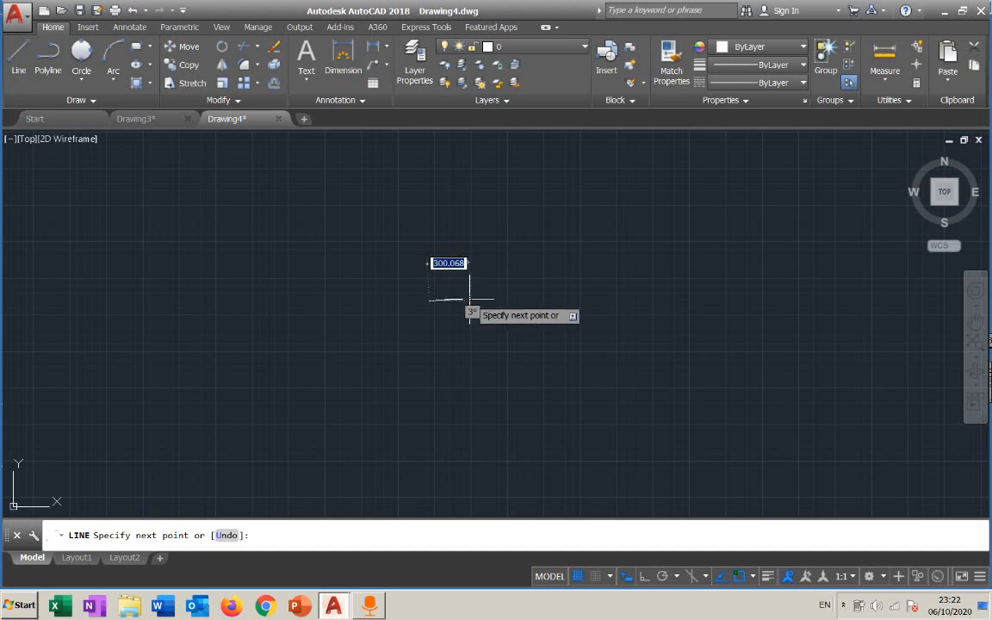
scroll(437, 303, "up", 10)
scroll(437, 302, "up", 4)
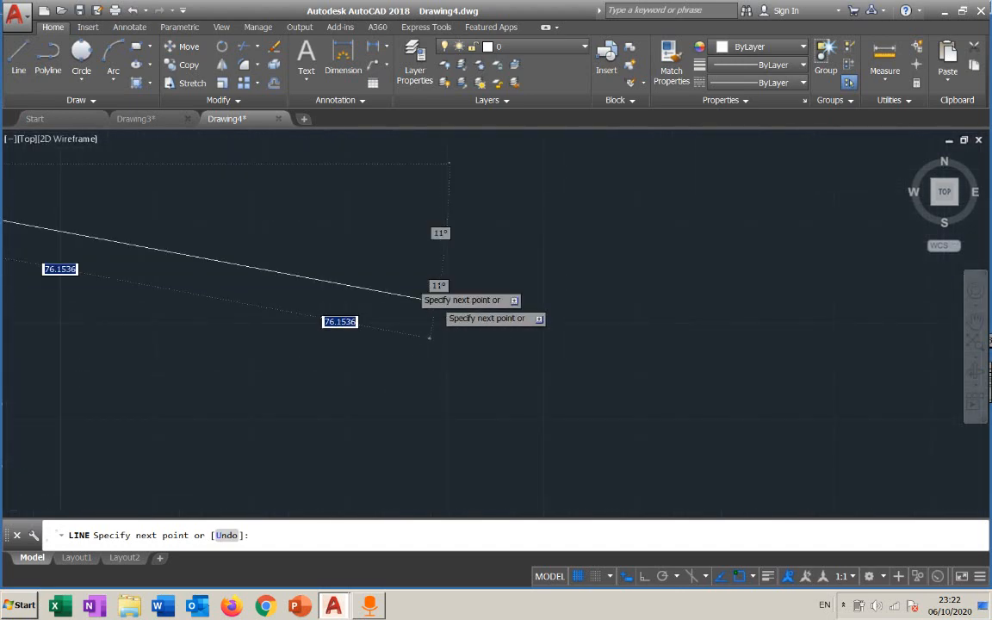
middle_click_drag(158, 232, 518, 264)
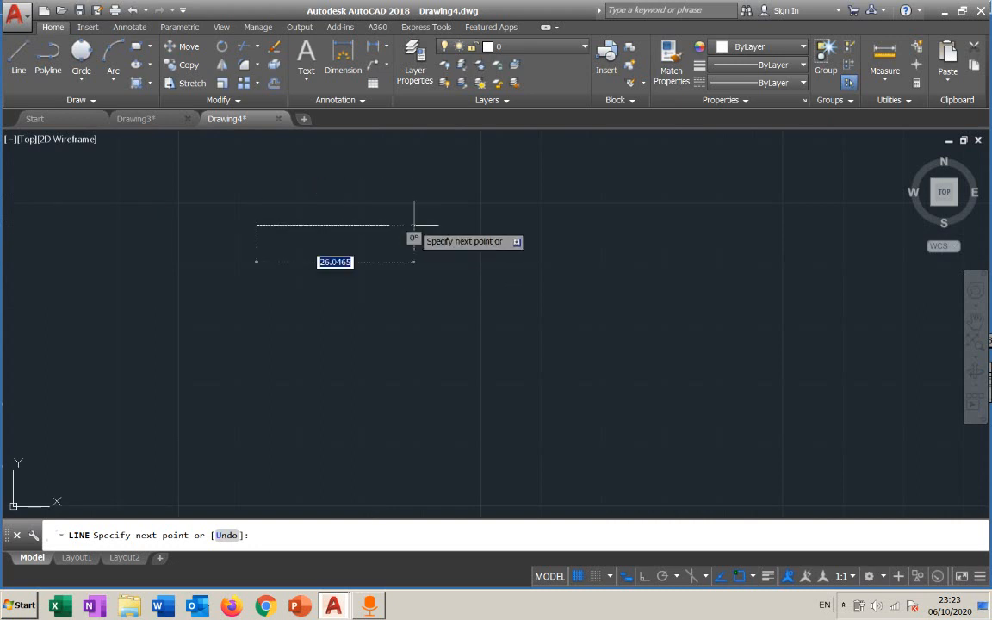
key("Escape")
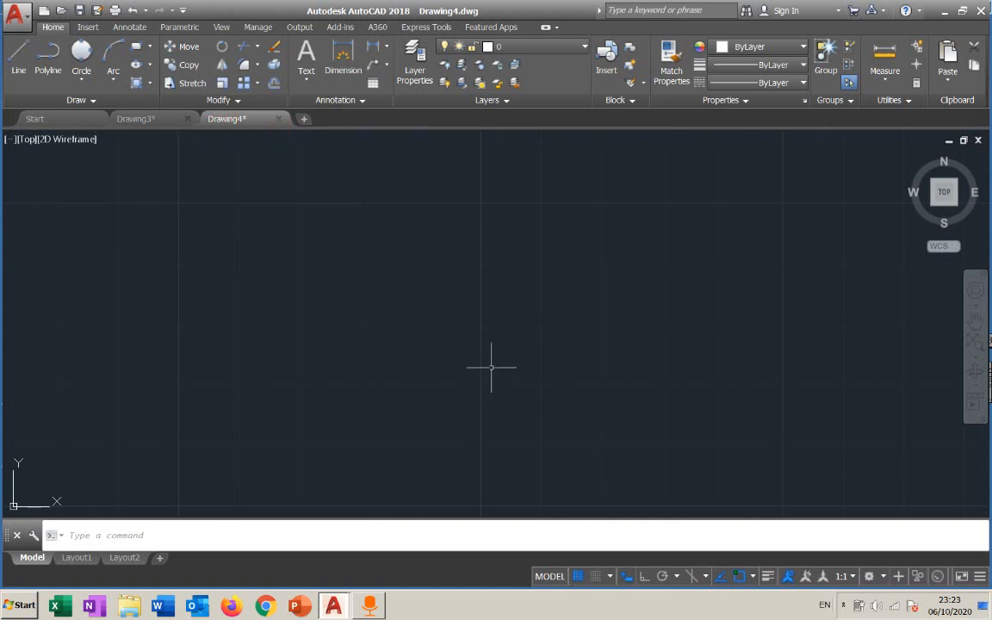
scroll(489, 341, "down", 3)
scroll(481, 335, "down", 5)
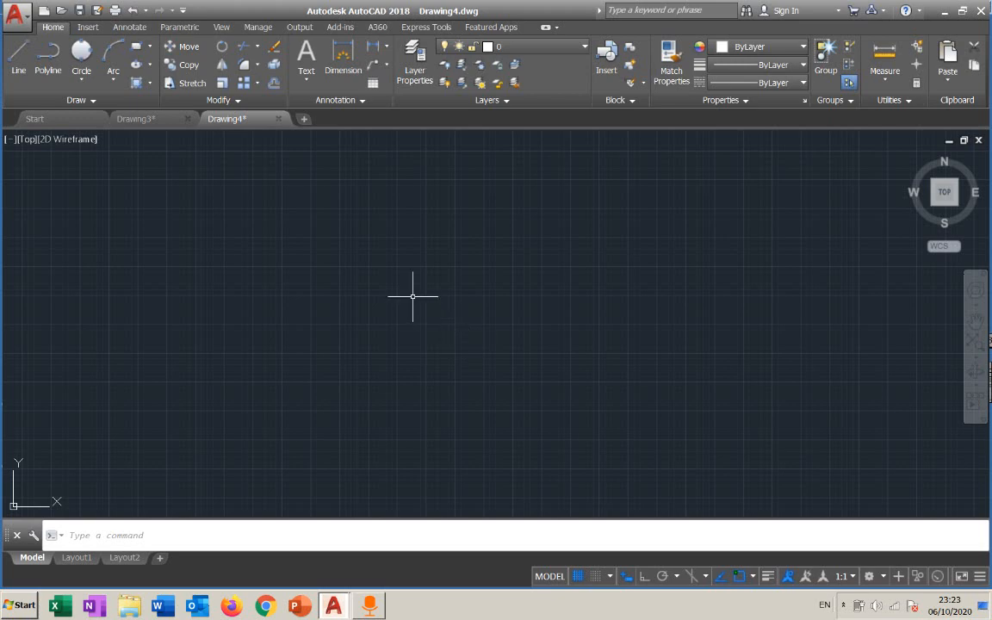
Close Drawing4 without saving it.
left_click(277, 120)
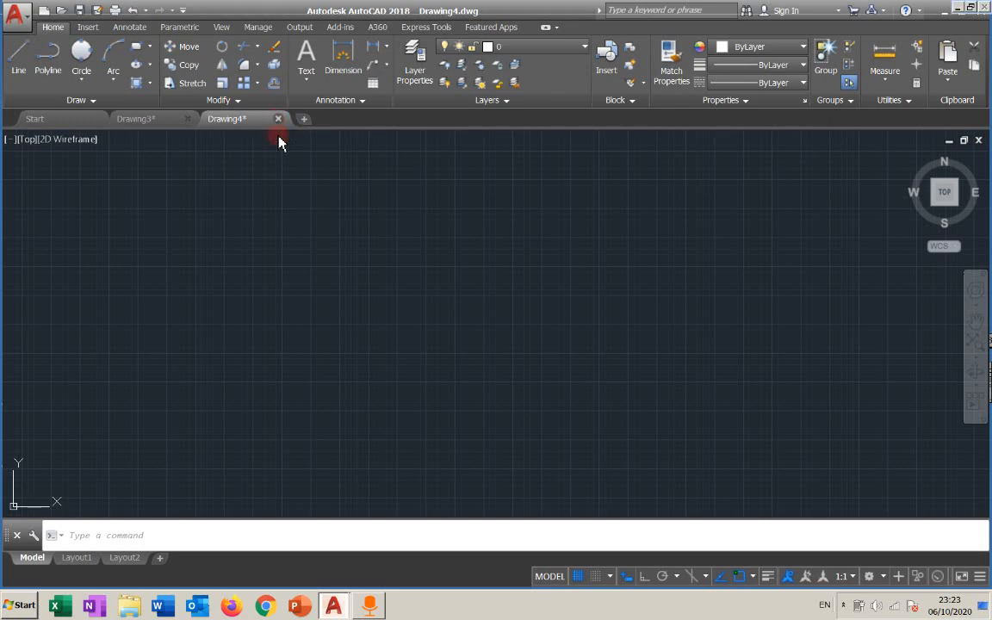
left_click(522, 336)
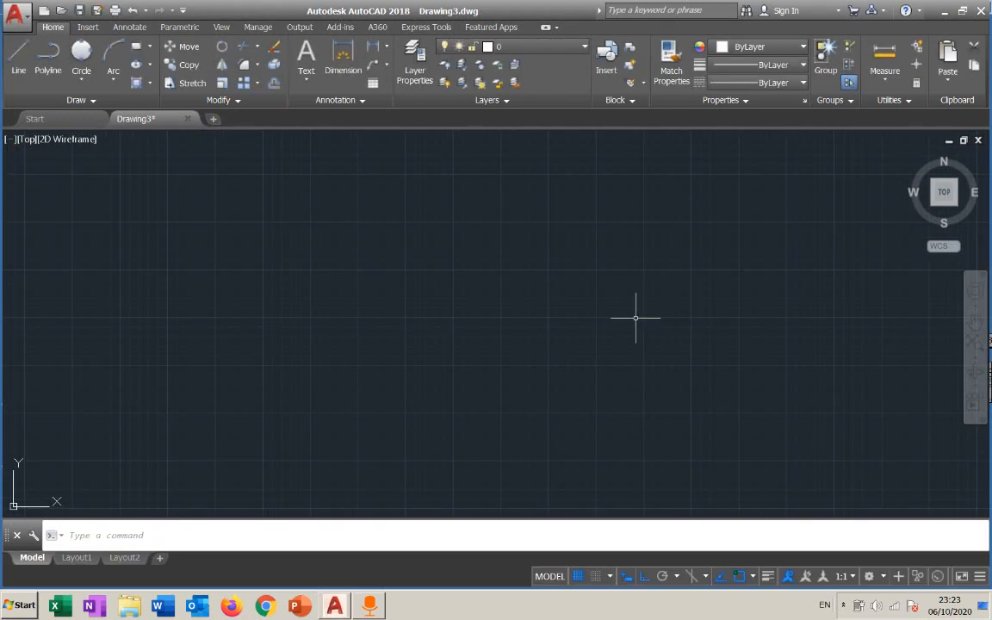
middle_click_drag(421, 316, 488, 321)
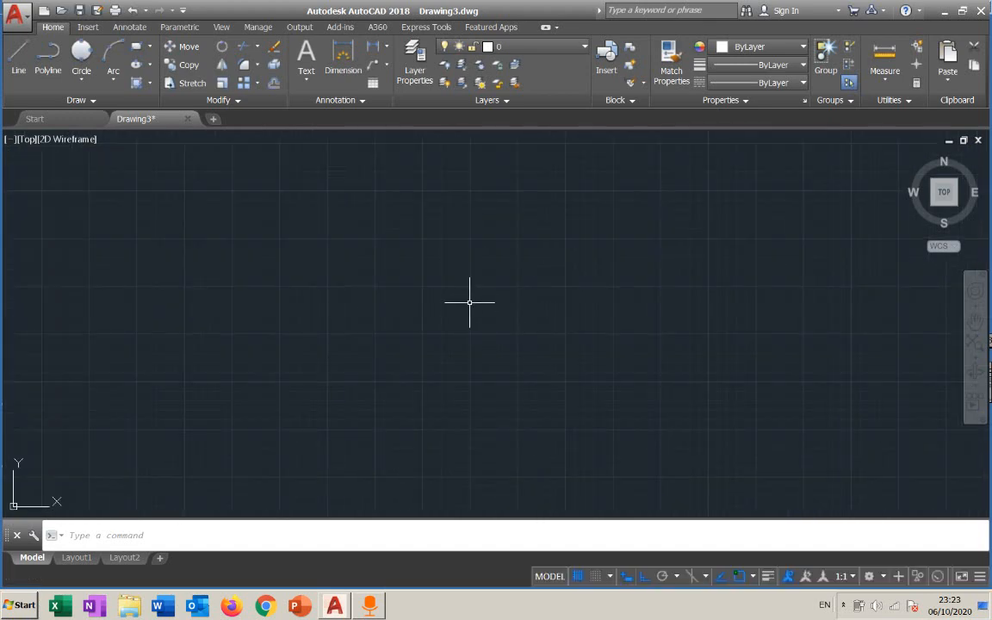
left_click(142, 128)
scroll(434, 259, "down", 2)
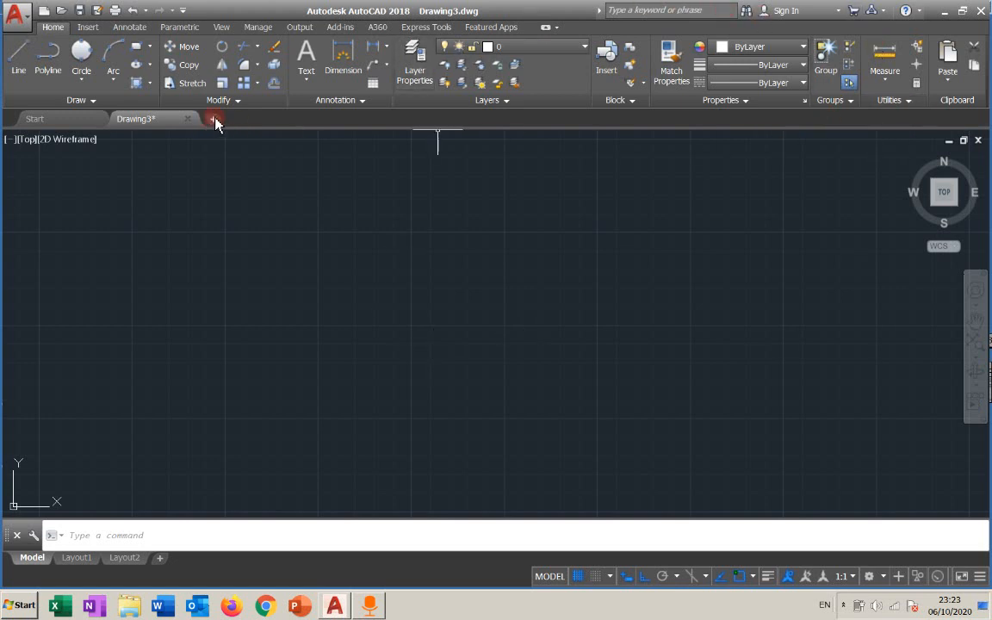
mouse_move(175, 125)
scroll(440, 248, "down", 6)
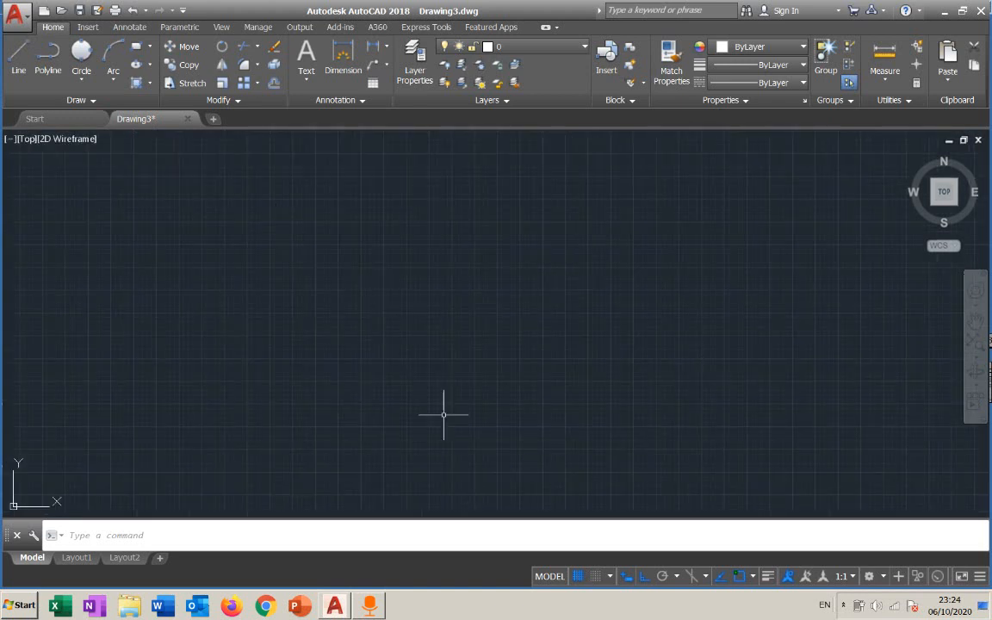
scroll(512, 325, "up", 4)
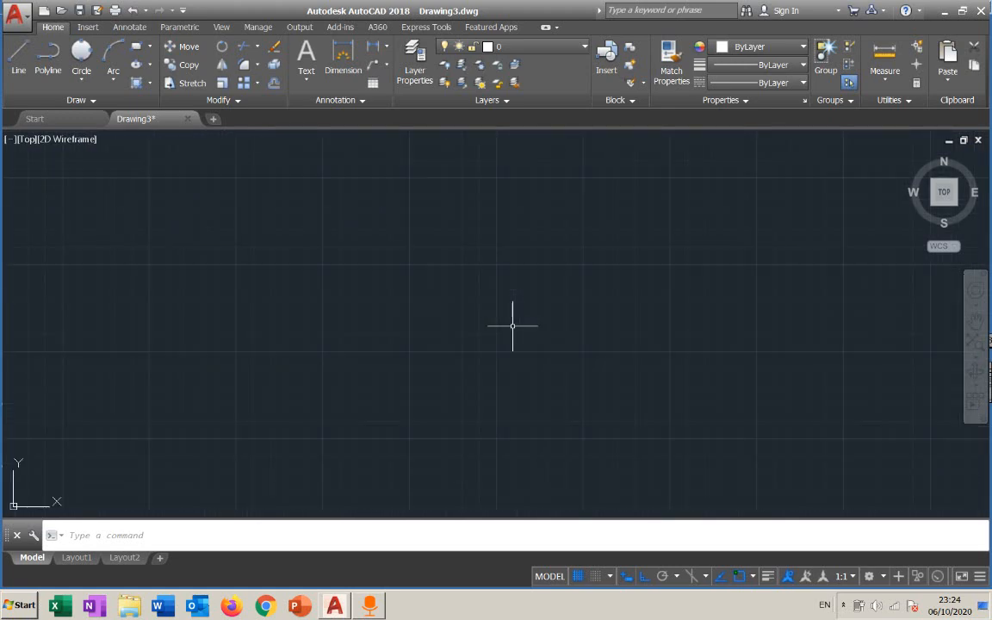